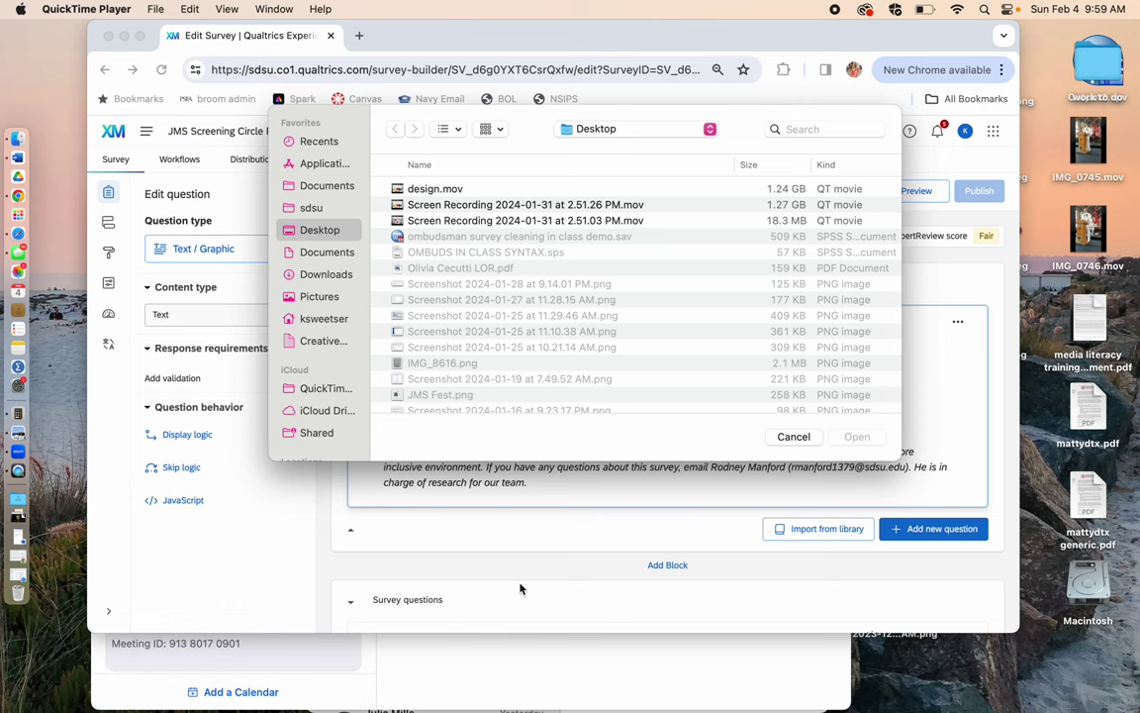
Enlarge the browser window and look through the survey's questions from the consent block to the student year question
{"action": "left_click", "coordinate": [519, 589]}
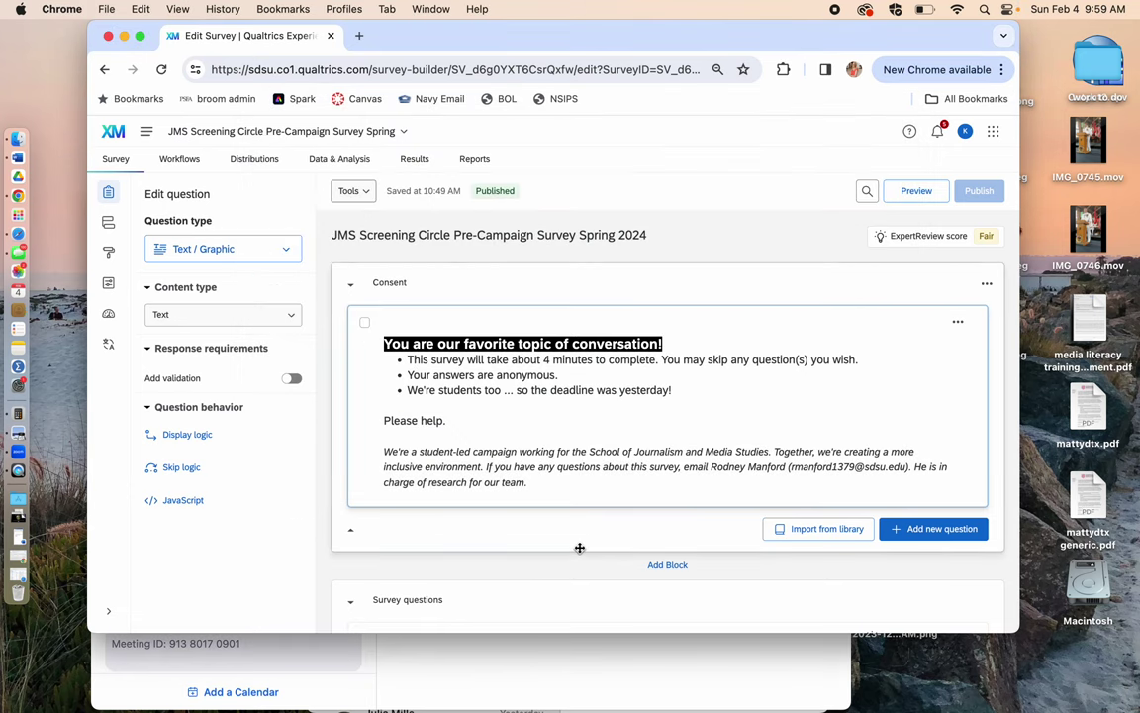
{"action": "scroll", "coordinate": [563, 433], "scroll_direction": "down", "scroll_amount": 10}
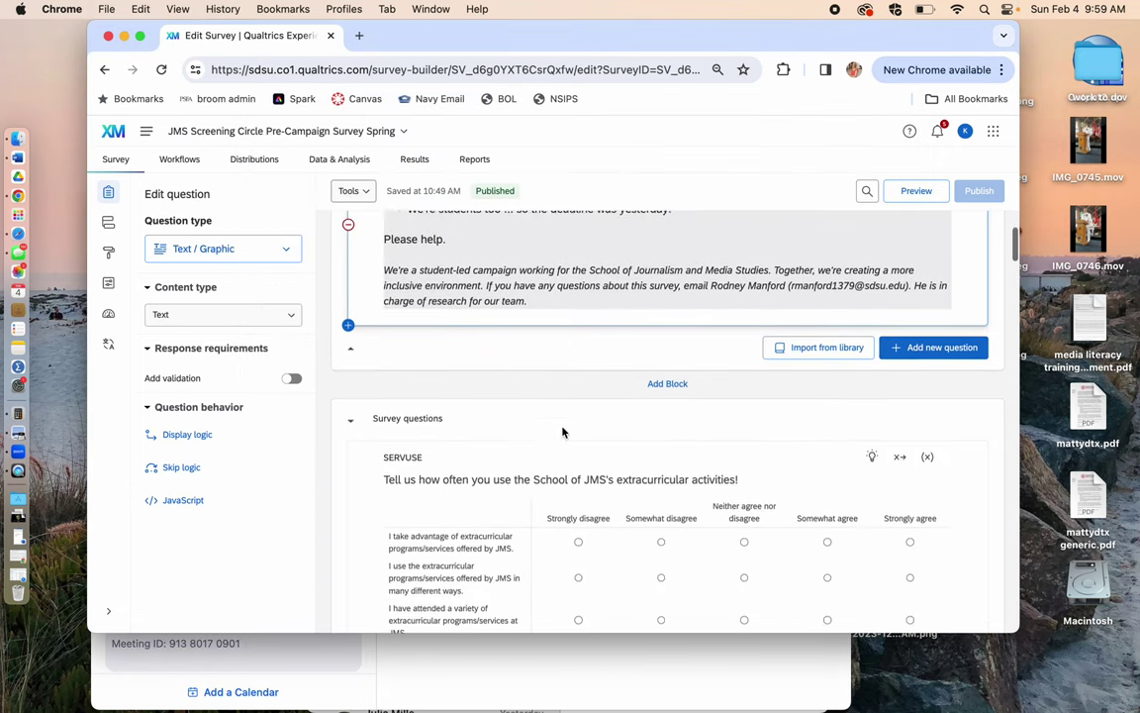
{"action": "scroll", "coordinate": [562, 433], "scroll_direction": "down", "scroll_amount": 15}
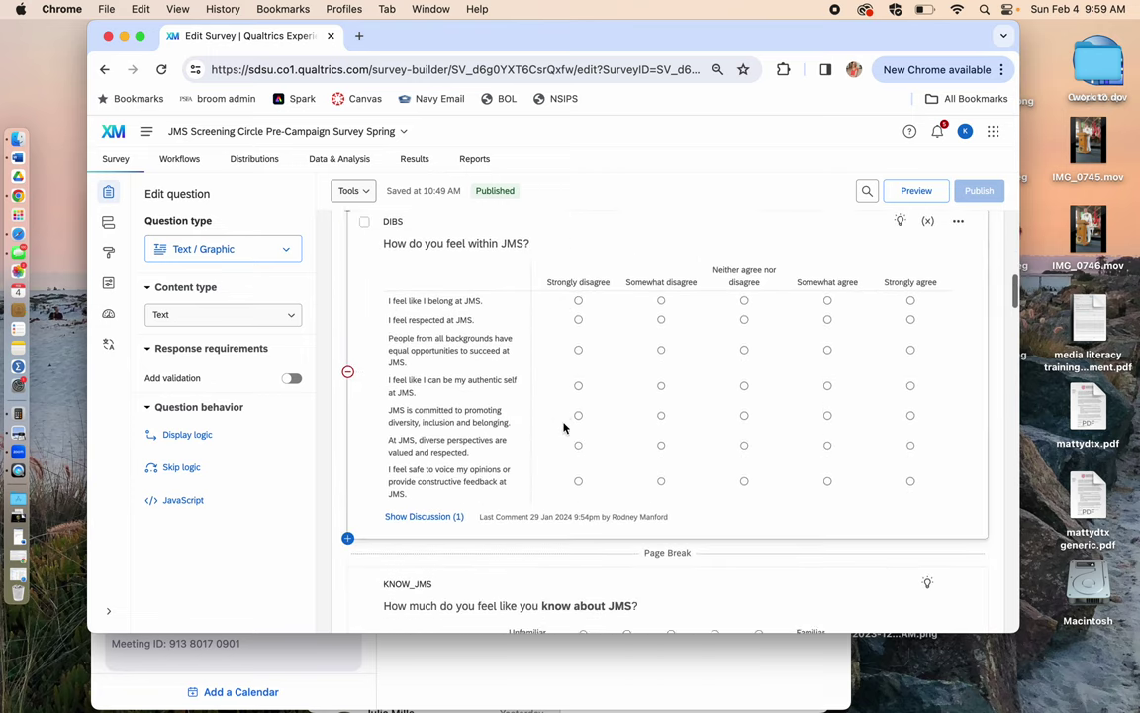
{"action": "scroll", "coordinate": [564, 427], "scroll_direction": "down", "scroll_amount": 15}
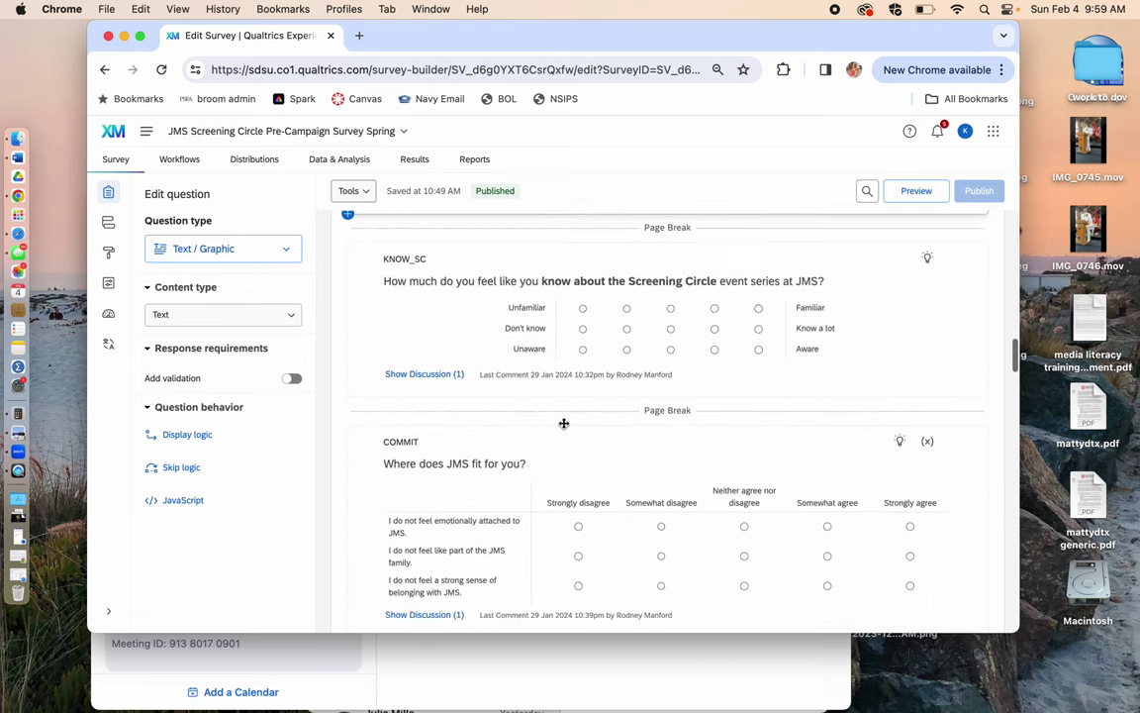
{"action": "scroll", "coordinate": [564, 426], "scroll_direction": "down", "scroll_amount": 15}
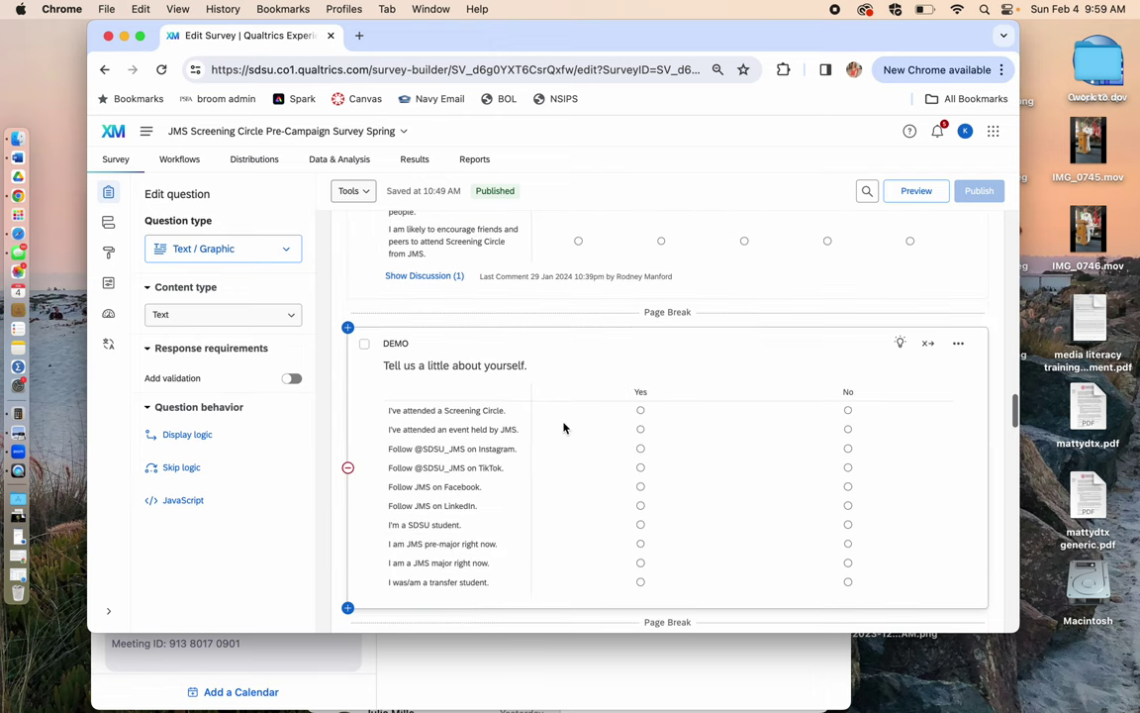
{"action": "scroll", "coordinate": [564, 427], "scroll_direction": "down", "scroll_amount": 5}
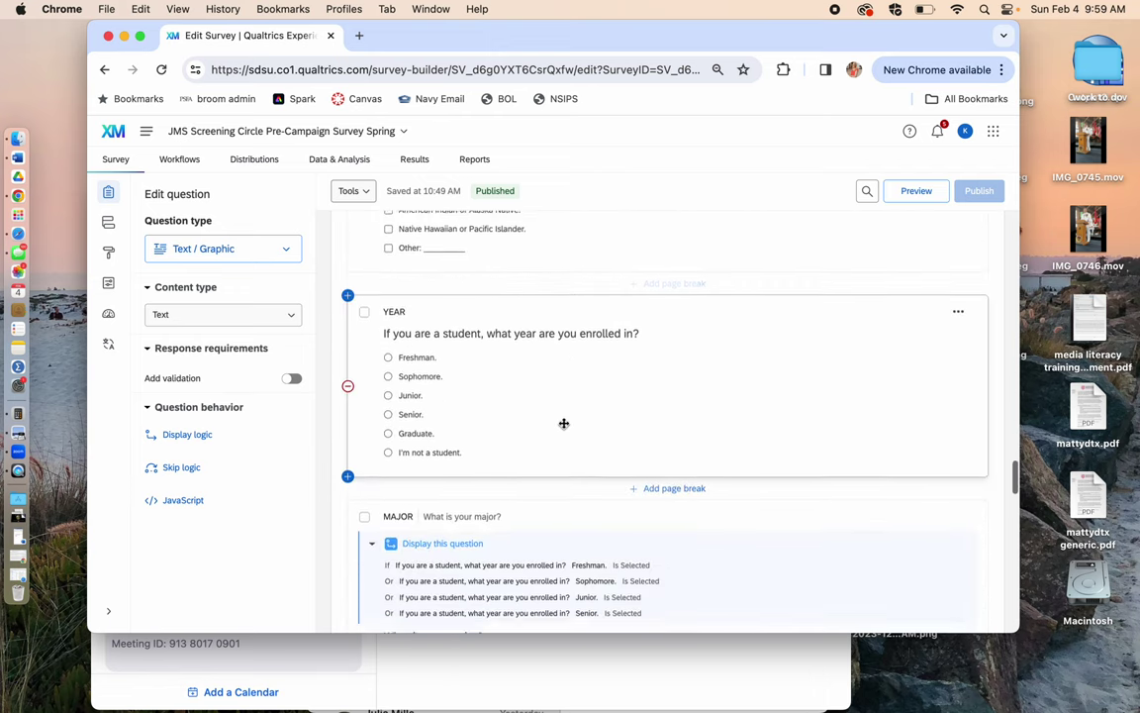
{"action": "scroll", "coordinate": [565, 428], "scroll_direction": "up", "scroll_amount": 10}
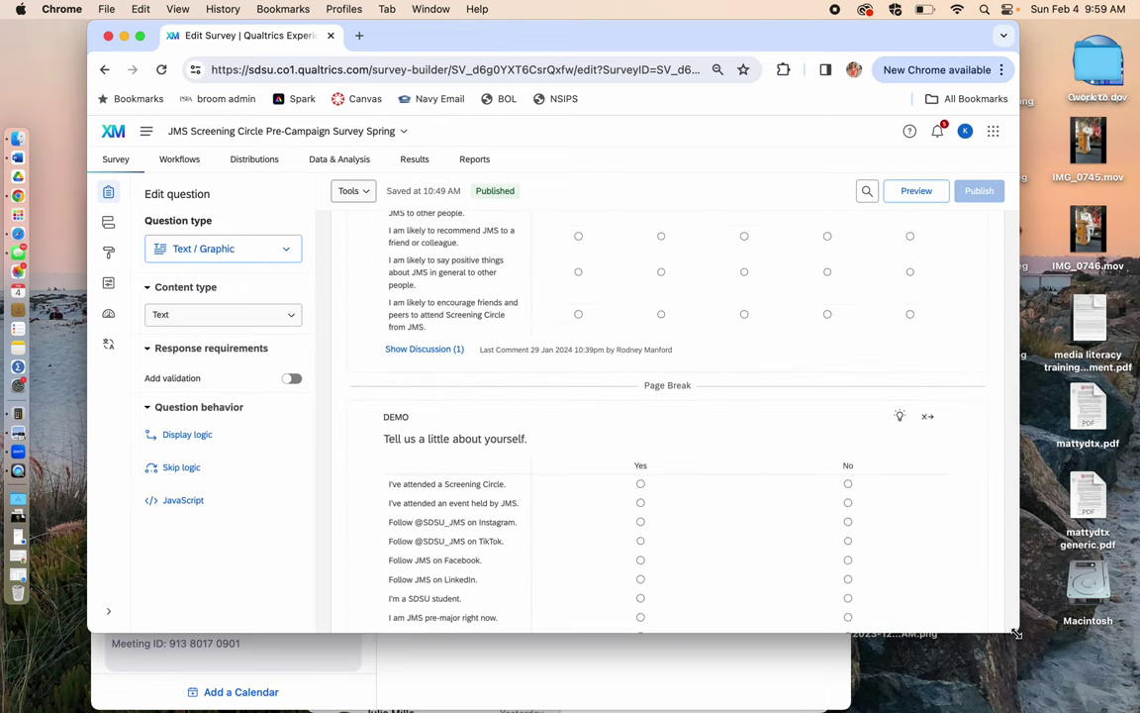
{"action": "left_click_drag", "start_coordinate": [1019, 631], "coordinate": [1126, 709]}
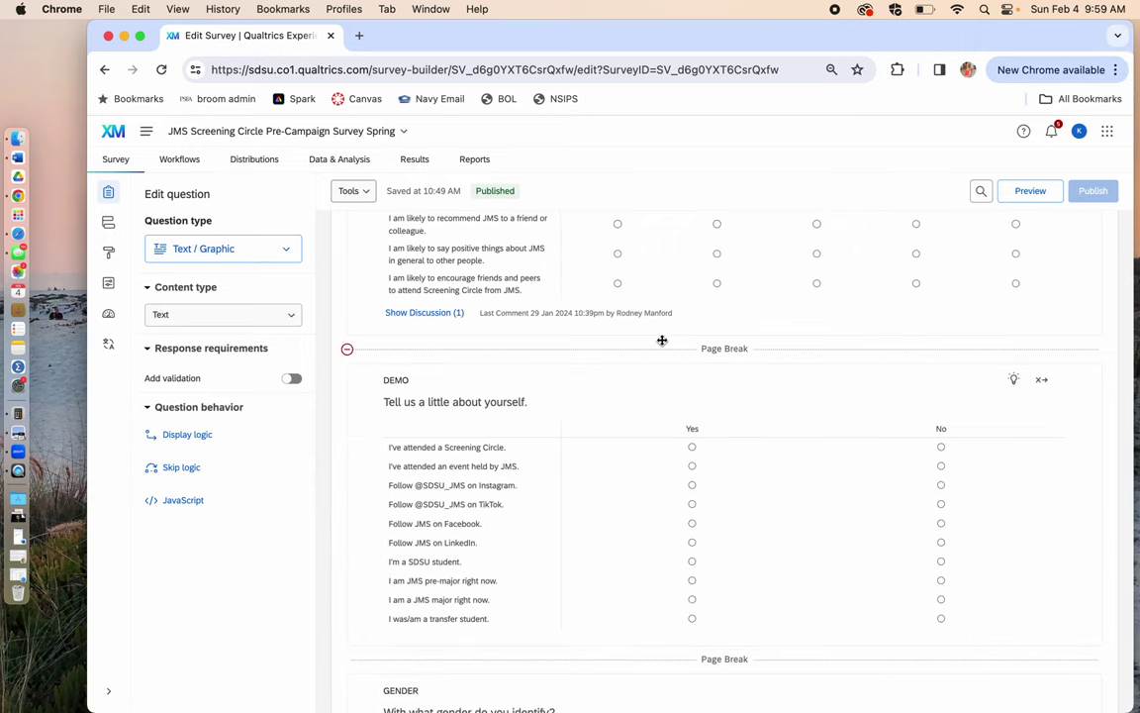
{"action": "scroll", "coordinate": [662, 353], "scroll_direction": "up", "scroll_amount": 5}
{"action": "scroll", "coordinate": [663, 356], "scroll_direction": "up", "scroll_amount": 10}
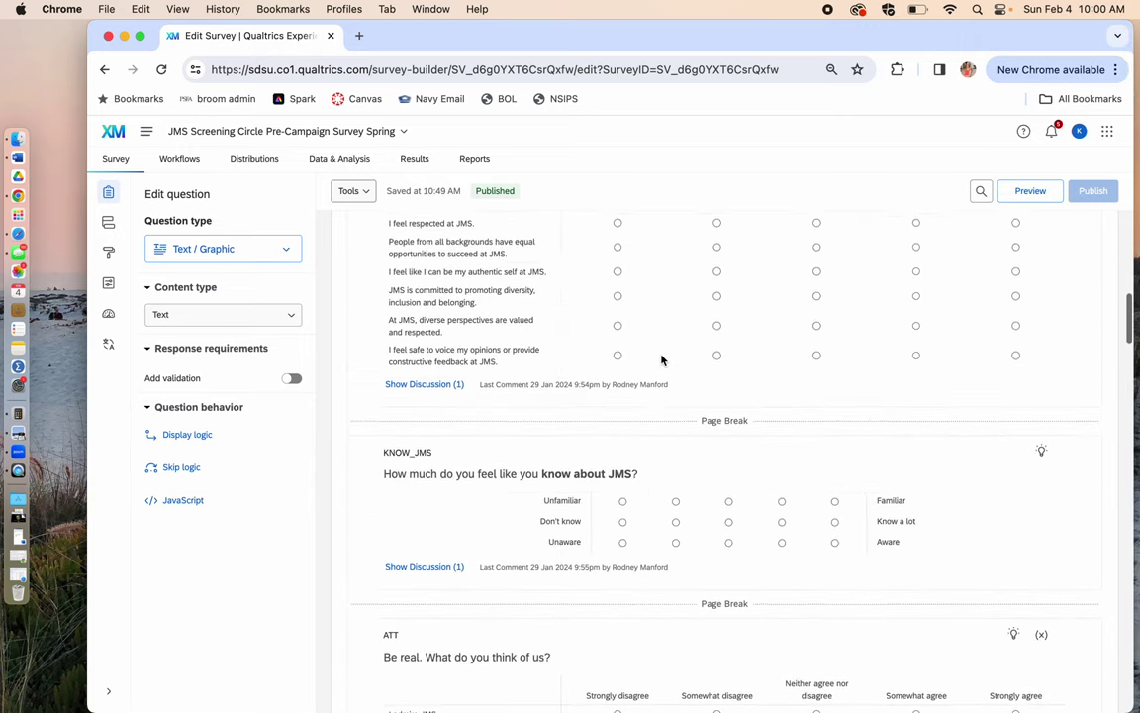
{"action": "scroll", "coordinate": [662, 359], "scroll_direction": "down", "scroll_amount": 3}
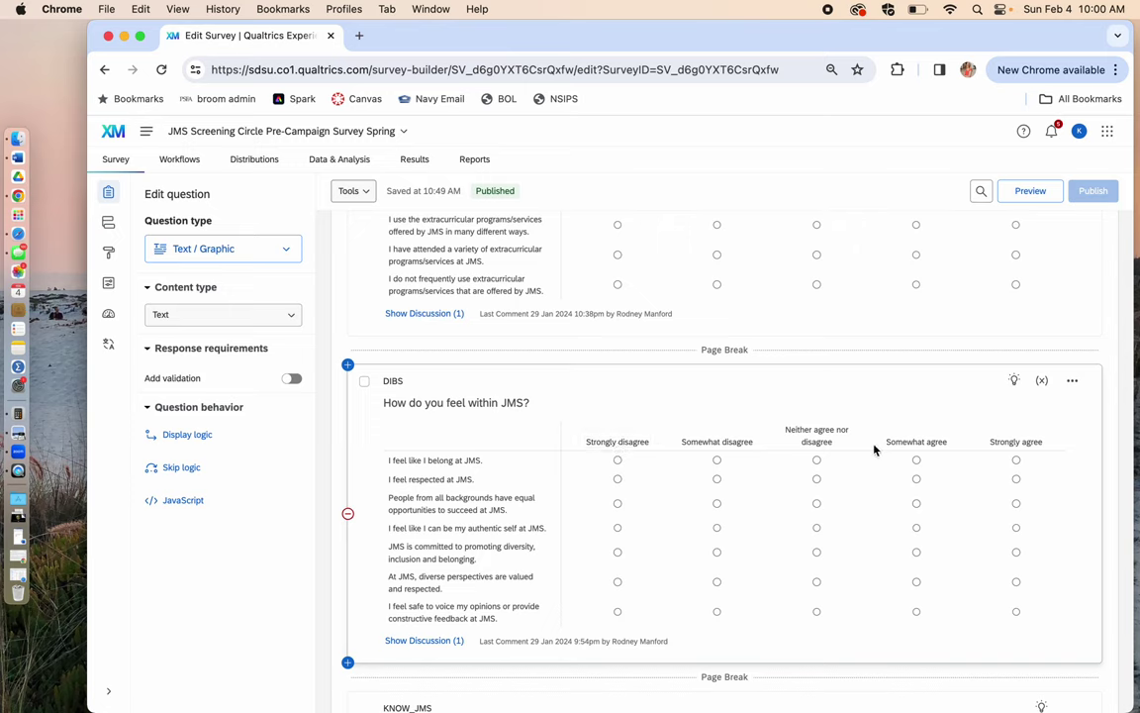
Check the variable naming of the scale points in the recode values of the DIBS matrix question, and close them
{"action": "left_click", "coordinate": [543, 429]}
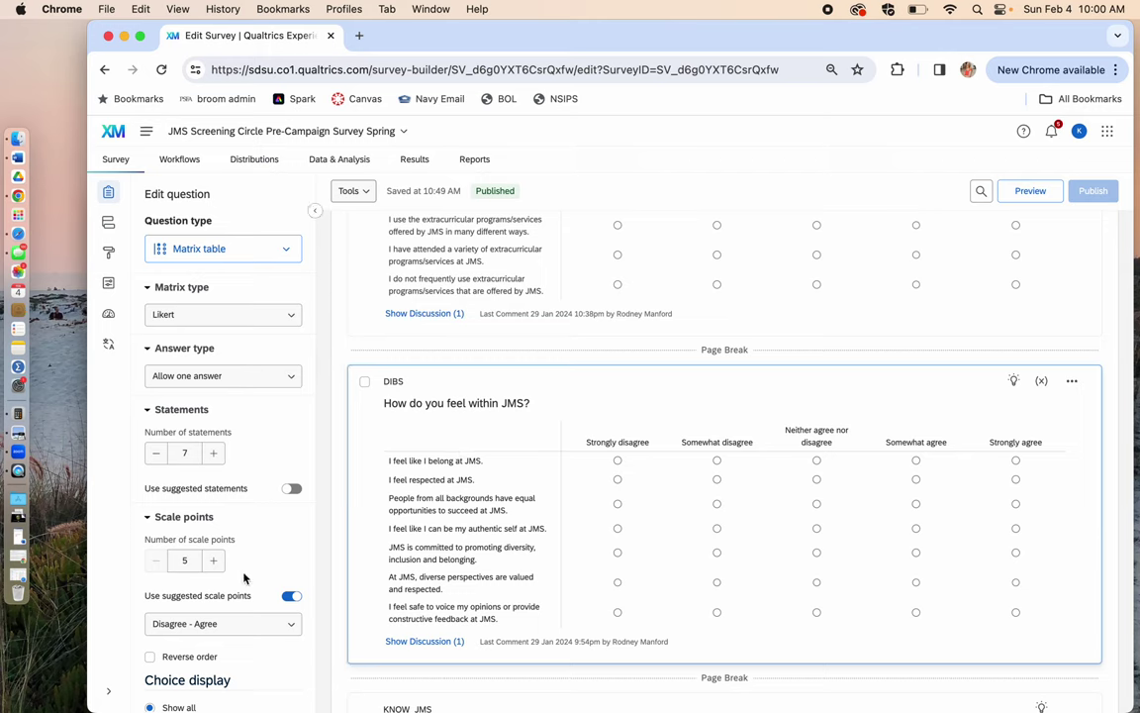
{"action": "scroll", "coordinate": [244, 579], "scroll_direction": "down", "scroll_amount": 5}
{"action": "scroll", "coordinate": [245, 579], "scroll_direction": "down", "scroll_amount": 3}
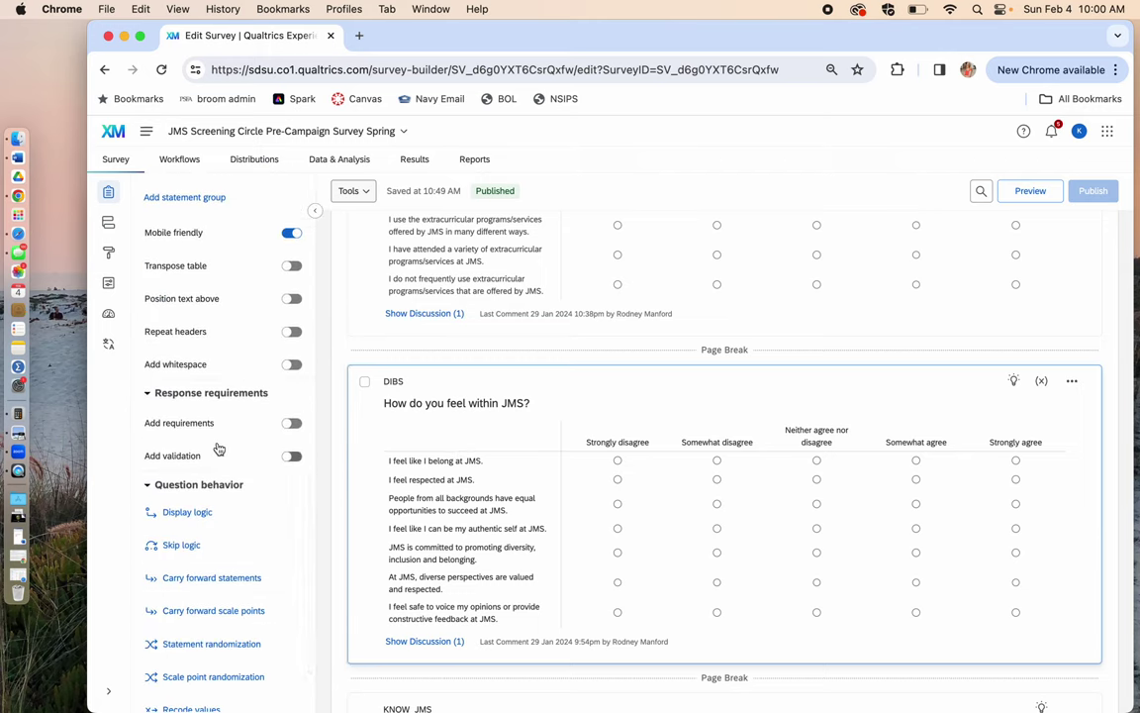
{"action": "scroll", "coordinate": [219, 448], "scroll_direction": "down", "scroll_amount": 2}
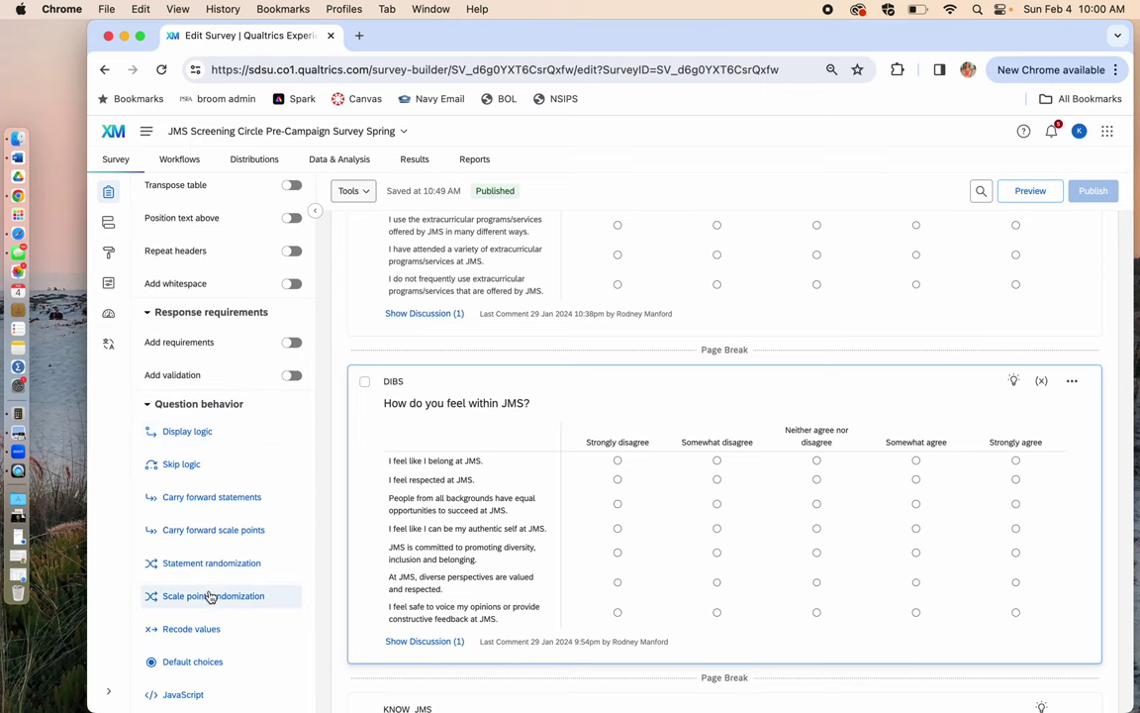
{"action": "left_click", "coordinate": [191, 630]}
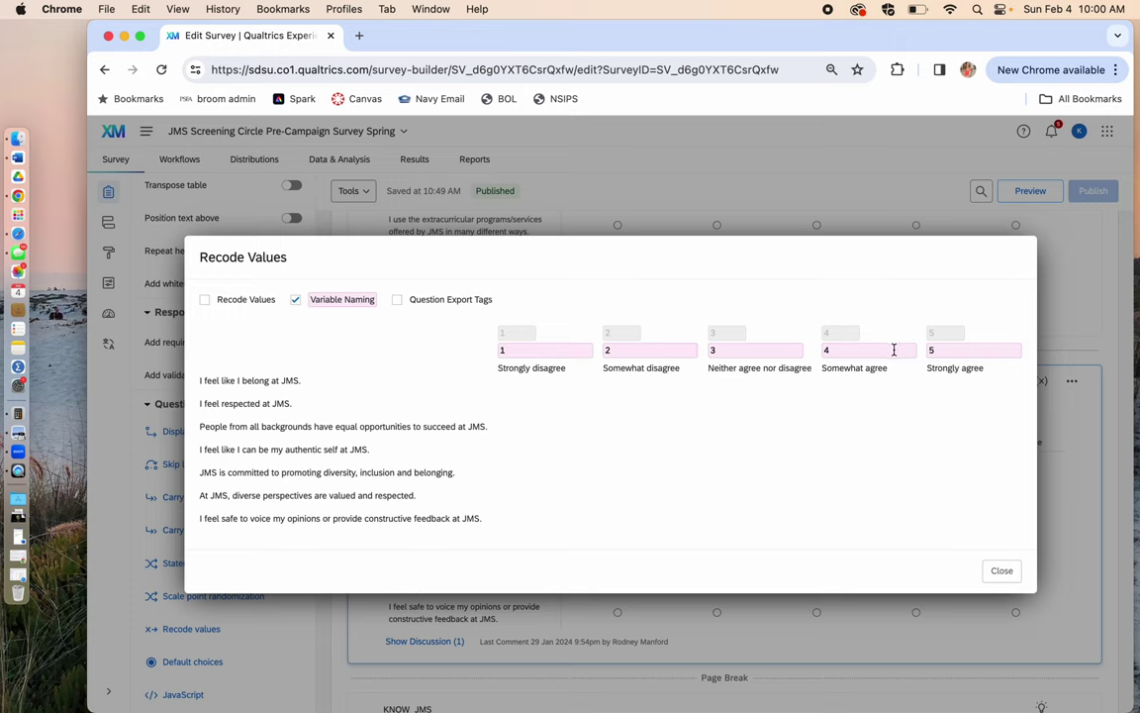
{"action": "left_click", "coordinate": [1002, 571]}
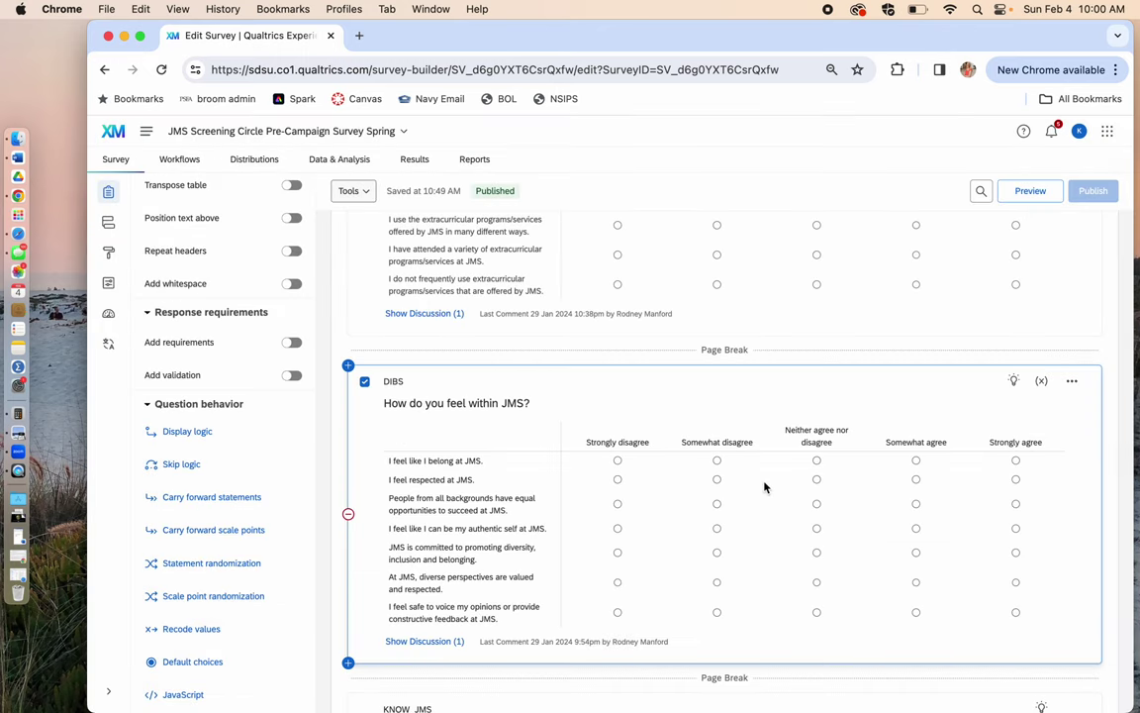
Review the remaining survey questions, including the knowledge, demographic, club and attitude items, and return to the consent block
{"action": "scroll", "coordinate": [764, 486], "scroll_direction": "down", "scroll_amount": 1}
{"action": "scroll", "coordinate": [764, 486], "scroll_direction": "down", "scroll_amount": 8}
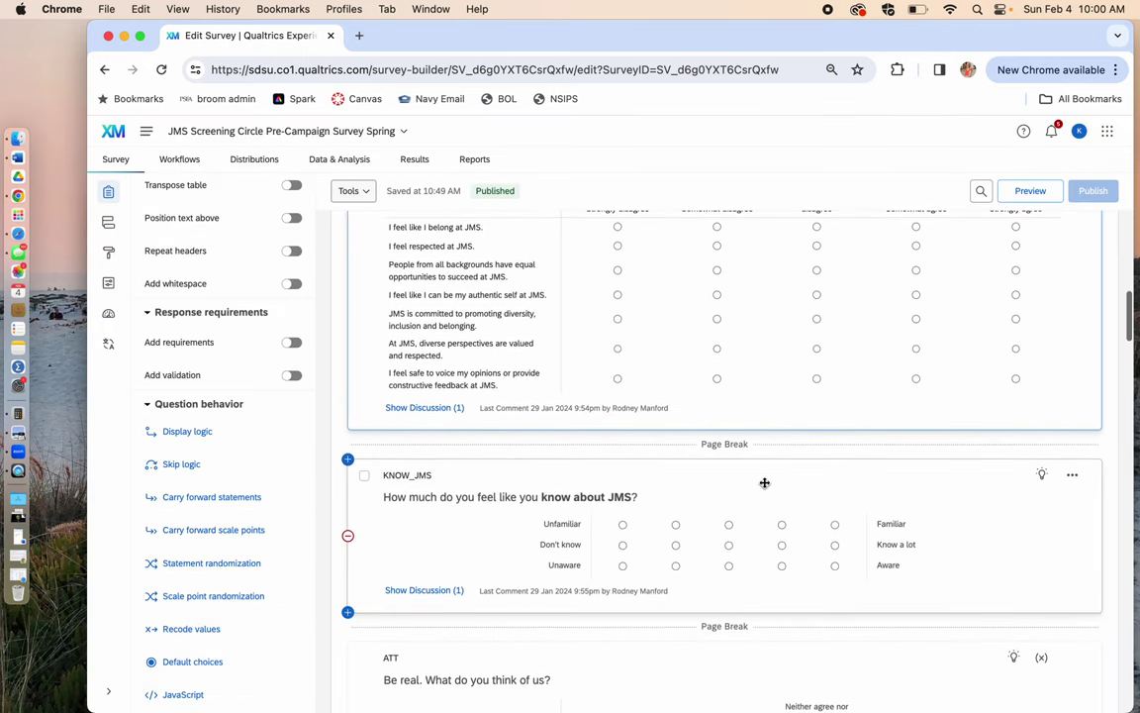
{"action": "scroll", "coordinate": [764, 482], "scroll_direction": "down", "scroll_amount": 10}
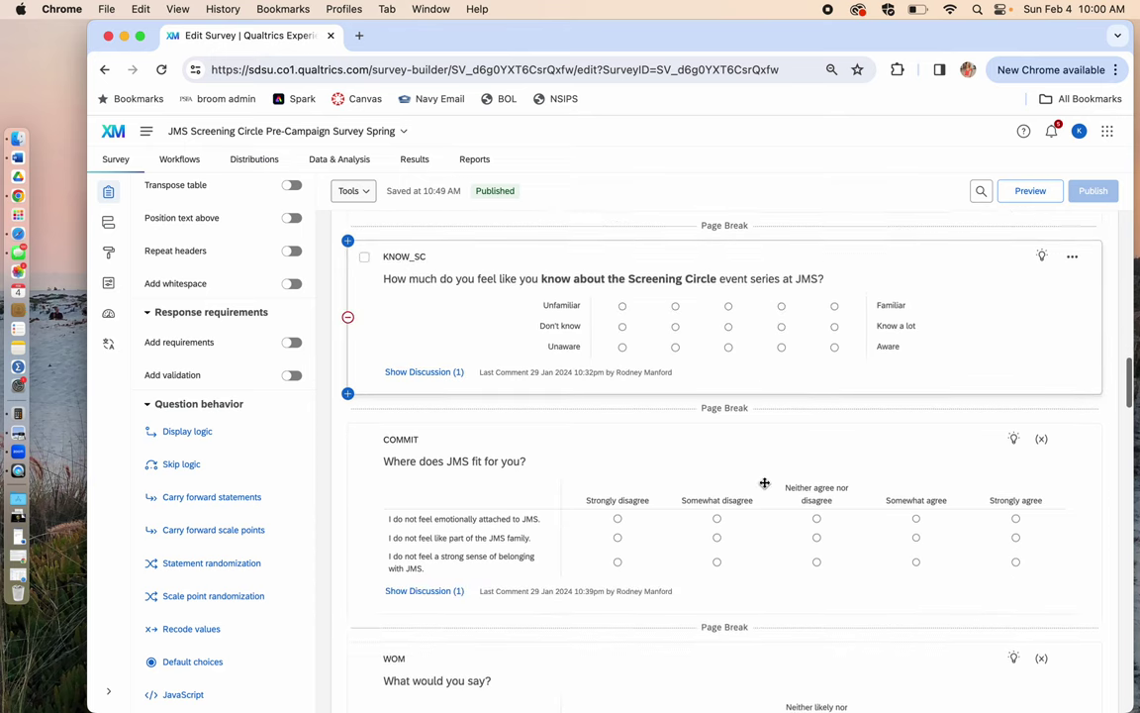
{"action": "scroll", "coordinate": [764, 482], "scroll_direction": "down", "scroll_amount": 10}
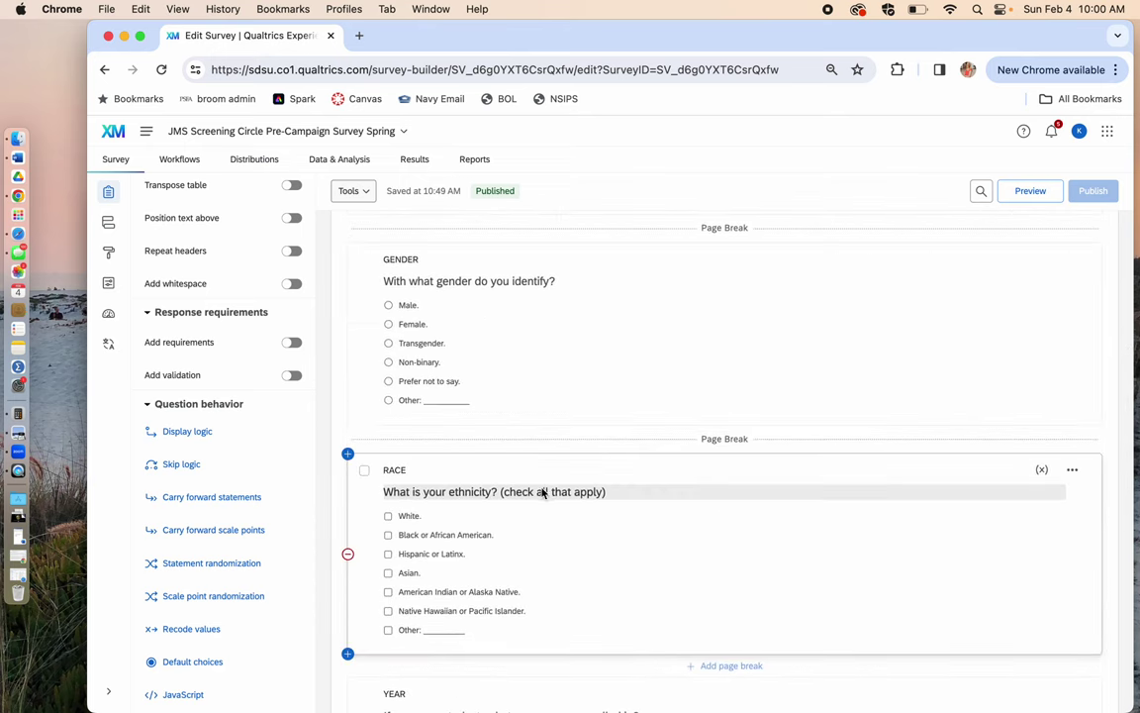
{"action": "scroll", "coordinate": [593, 481], "scroll_direction": "down", "scroll_amount": 5}
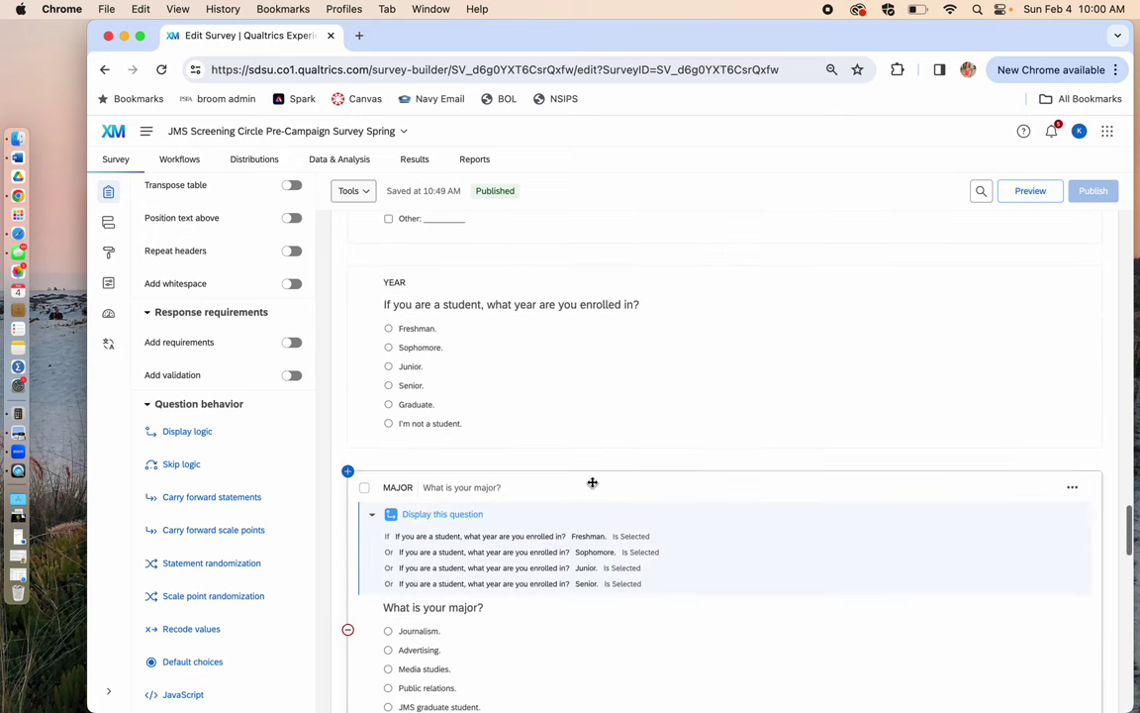
{"action": "scroll", "coordinate": [592, 482], "scroll_direction": "down", "scroll_amount": 5}
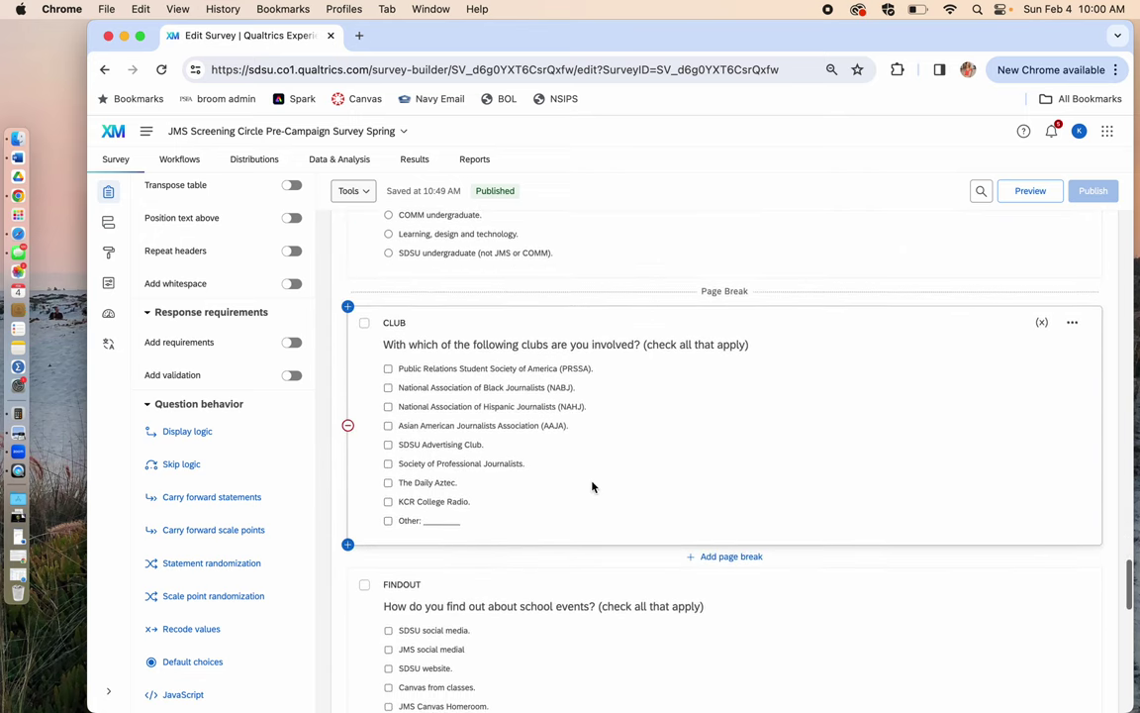
{"action": "scroll", "coordinate": [592, 486], "scroll_direction": "up", "scroll_amount": 12}
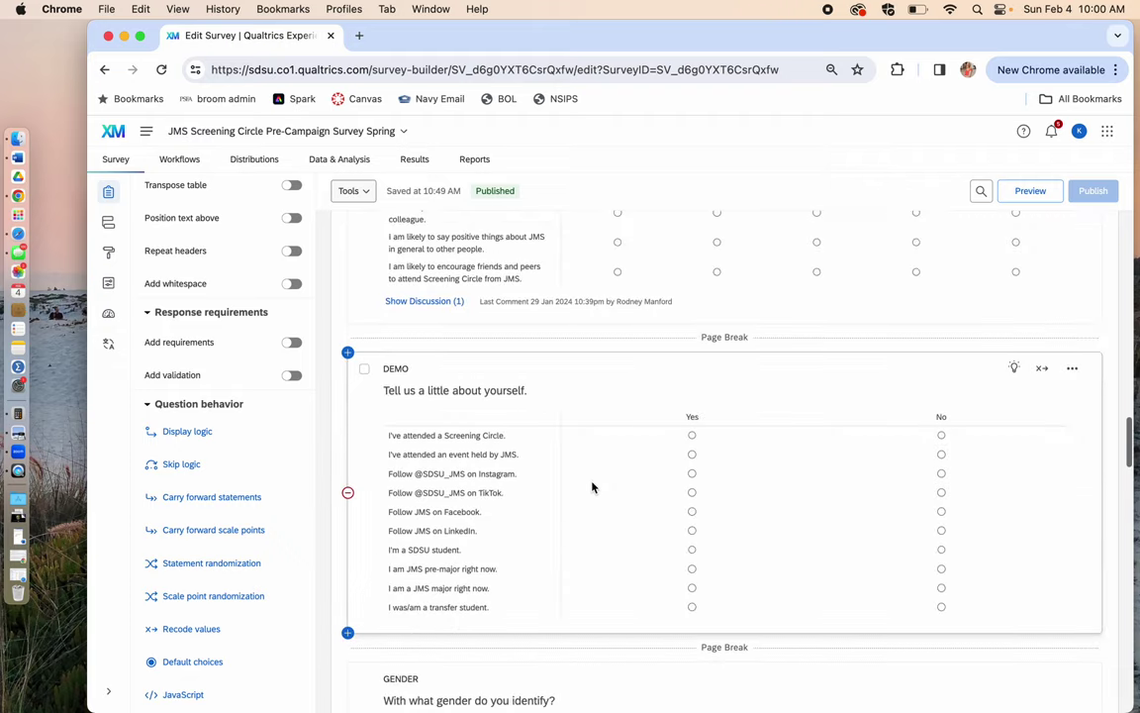
{"action": "scroll", "coordinate": [592, 490], "scroll_direction": "up", "scroll_amount": 15}
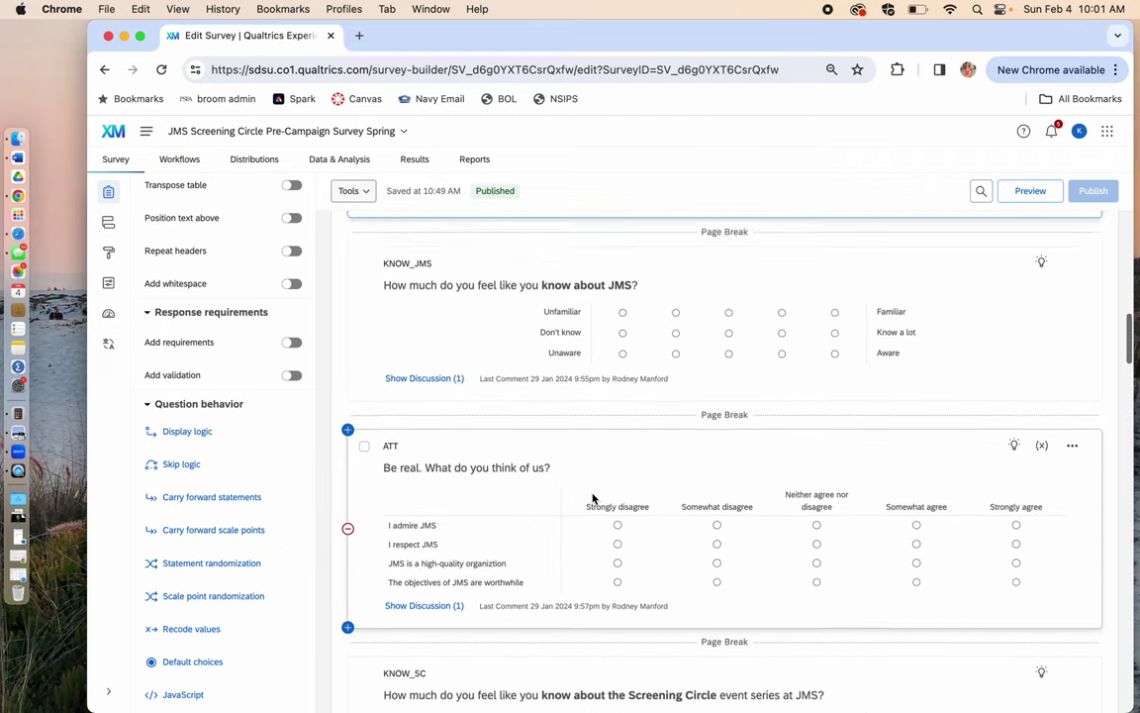
{"action": "scroll", "coordinate": [592, 494], "scroll_direction": "down", "scroll_amount": 2}
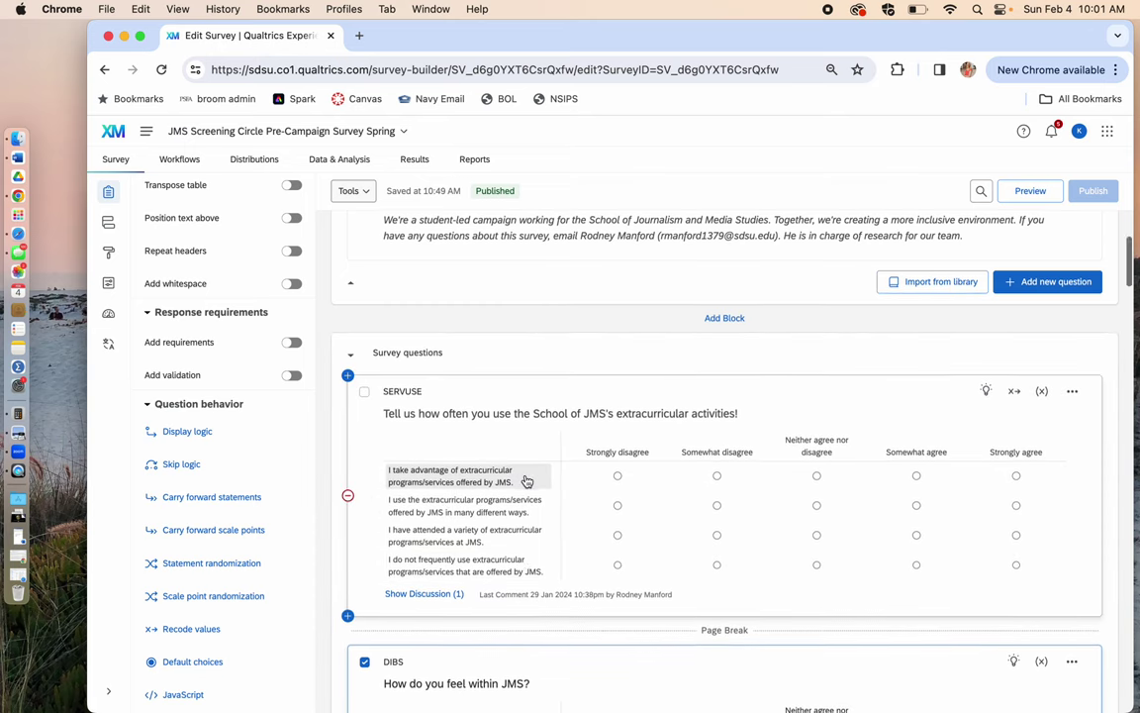
{"action": "scroll", "coordinate": [528, 478], "scroll_direction": "down", "scroll_amount": 4}
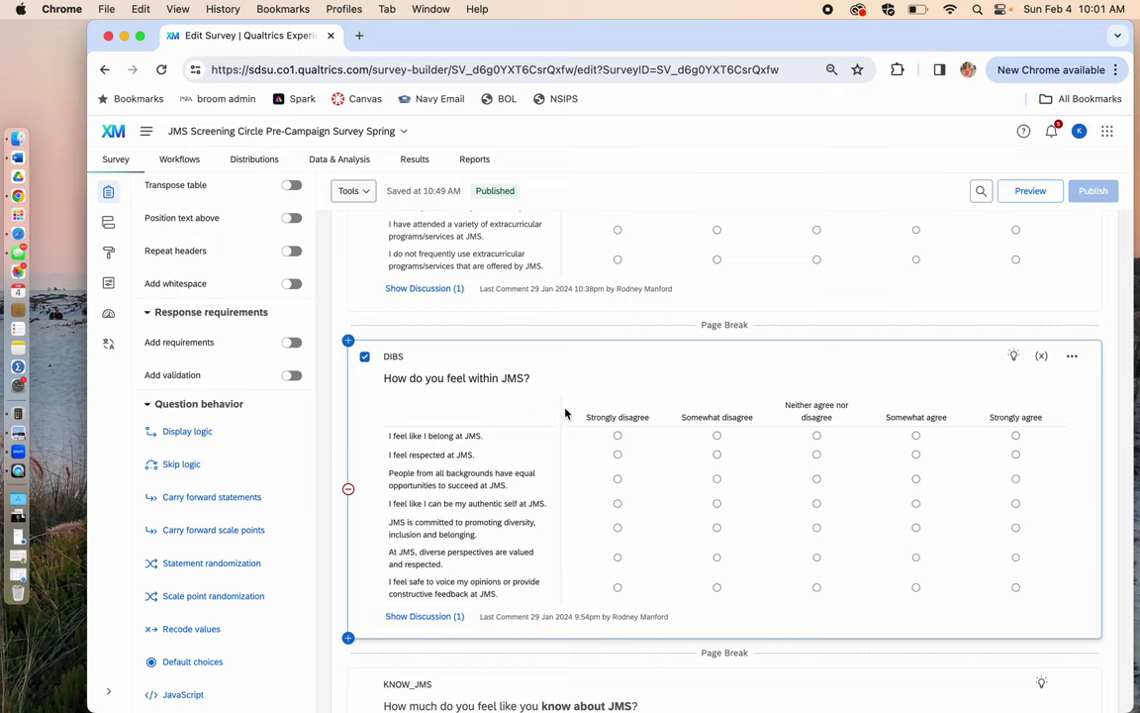
{"action": "scroll", "coordinate": [593, 538], "scroll_direction": "down", "scroll_amount": 5}
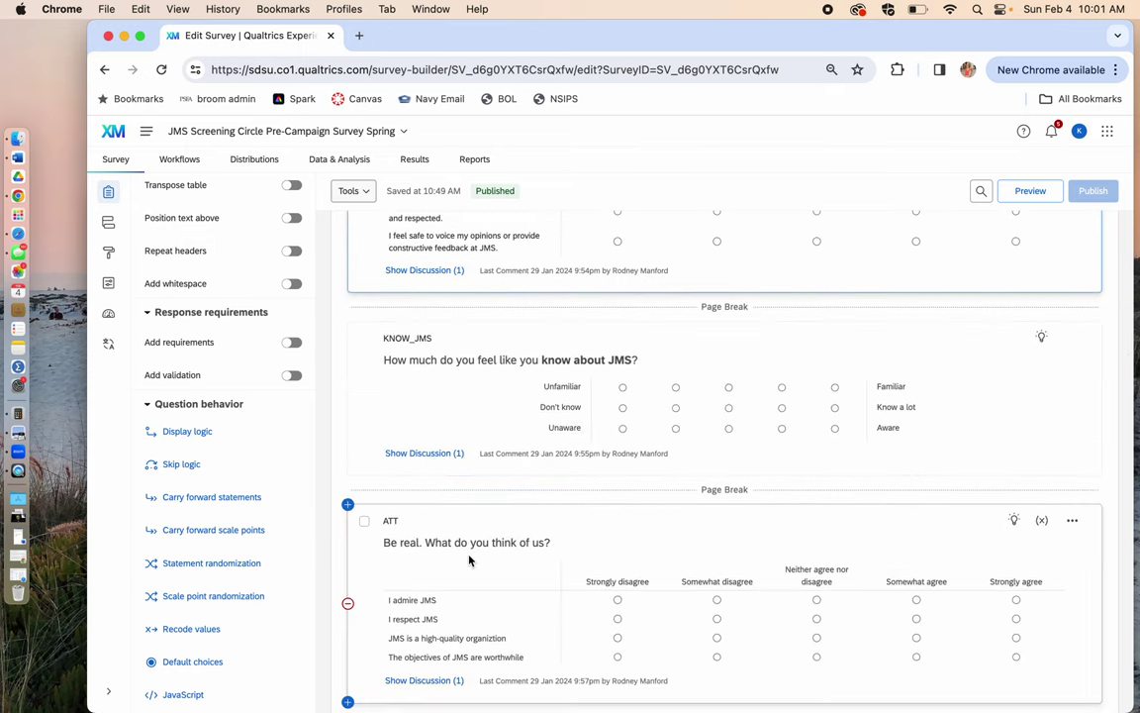
{"action": "scroll", "coordinate": [468, 554], "scroll_direction": "down", "scroll_amount": 2}
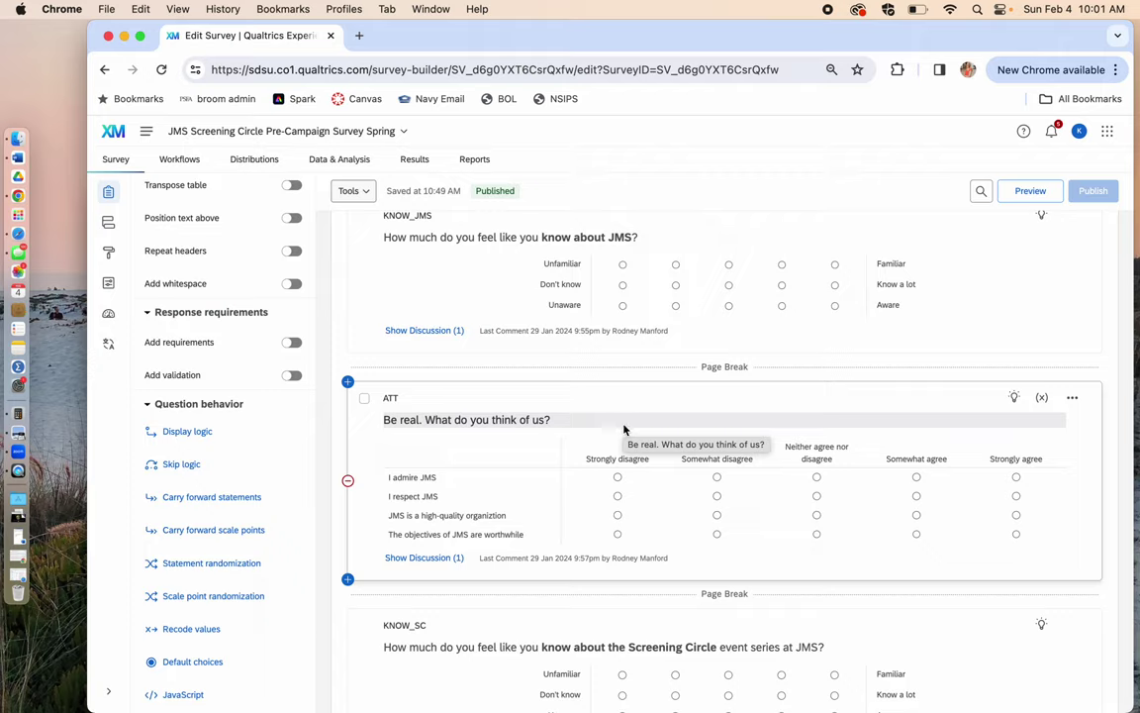
{"action": "scroll", "coordinate": [624, 426], "scroll_direction": "up", "scroll_amount": 15}
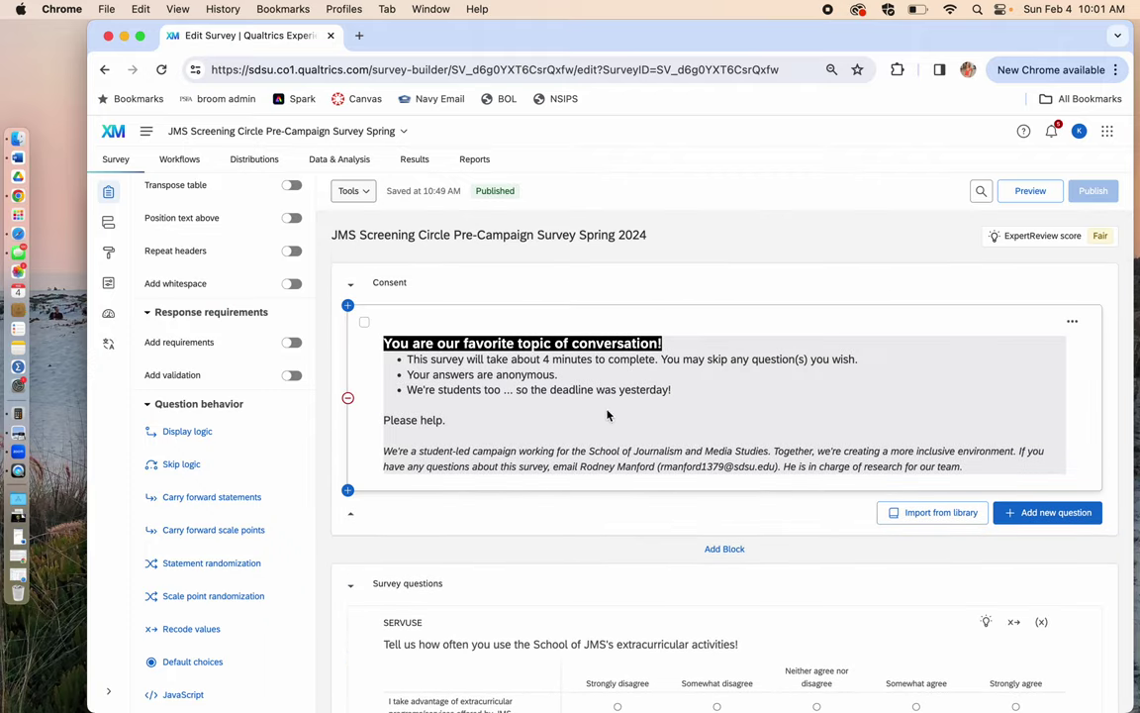
Export the survey's response data to Google Drive with all fields and choice text, authorizing it with the university Google account
{"action": "left_click", "coordinate": [353, 166]}
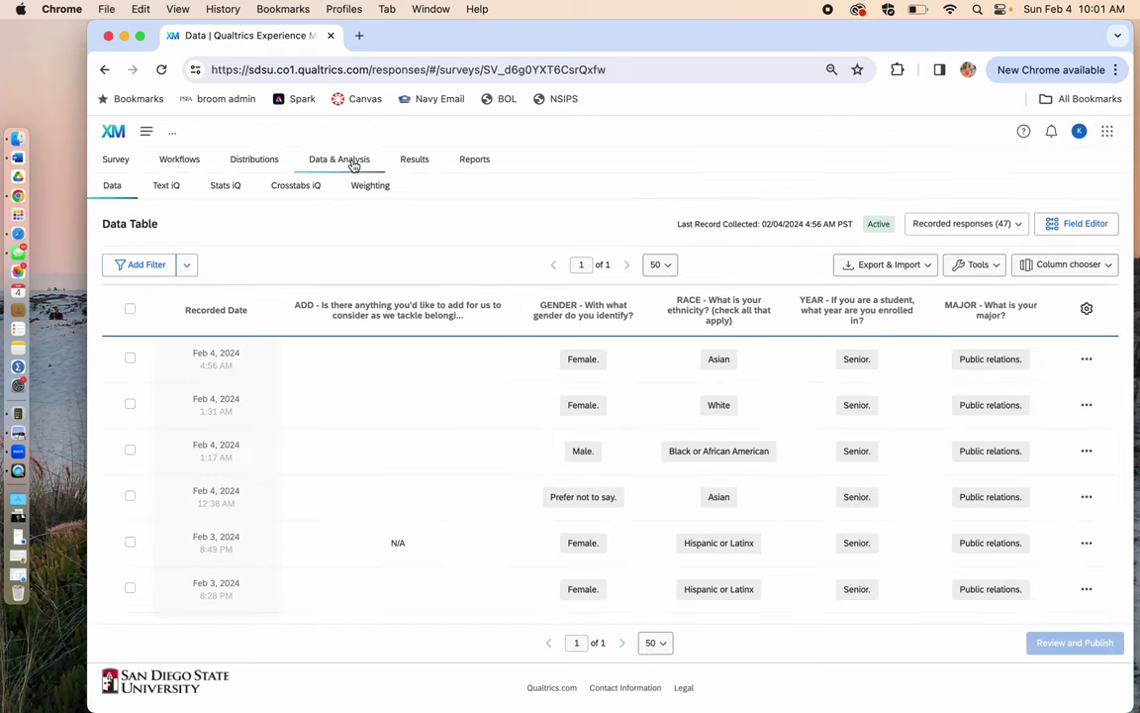
{"action": "left_click", "coordinate": [891, 265]}
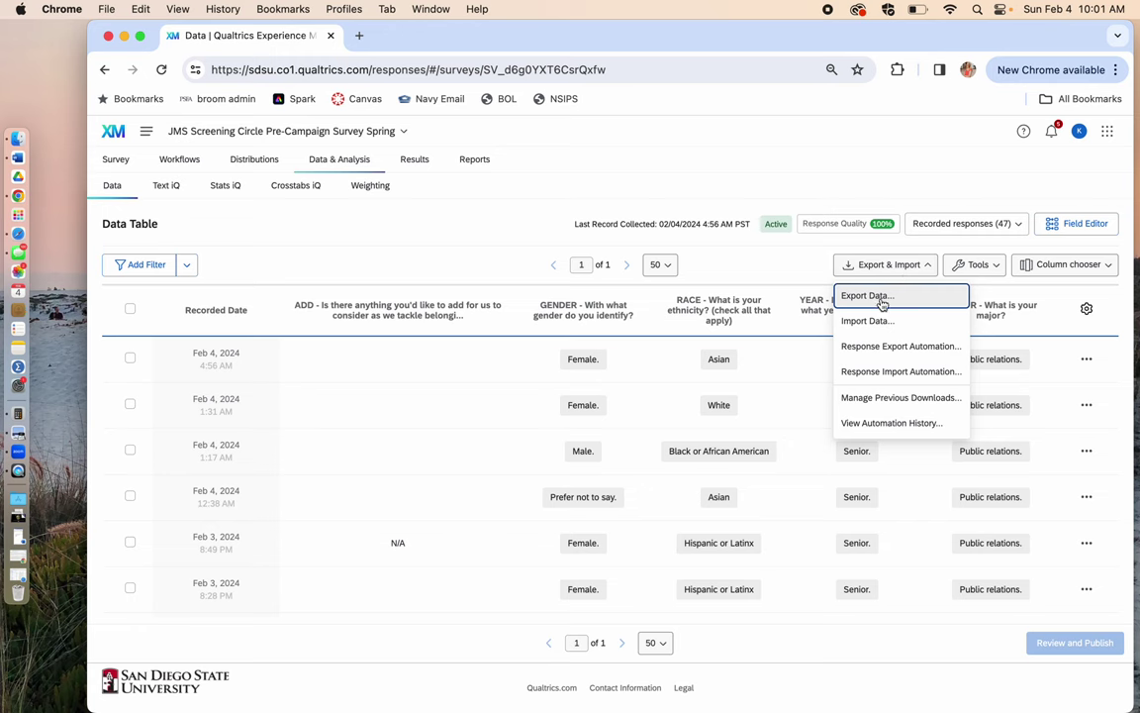
{"action": "left_click", "coordinate": [869, 296]}
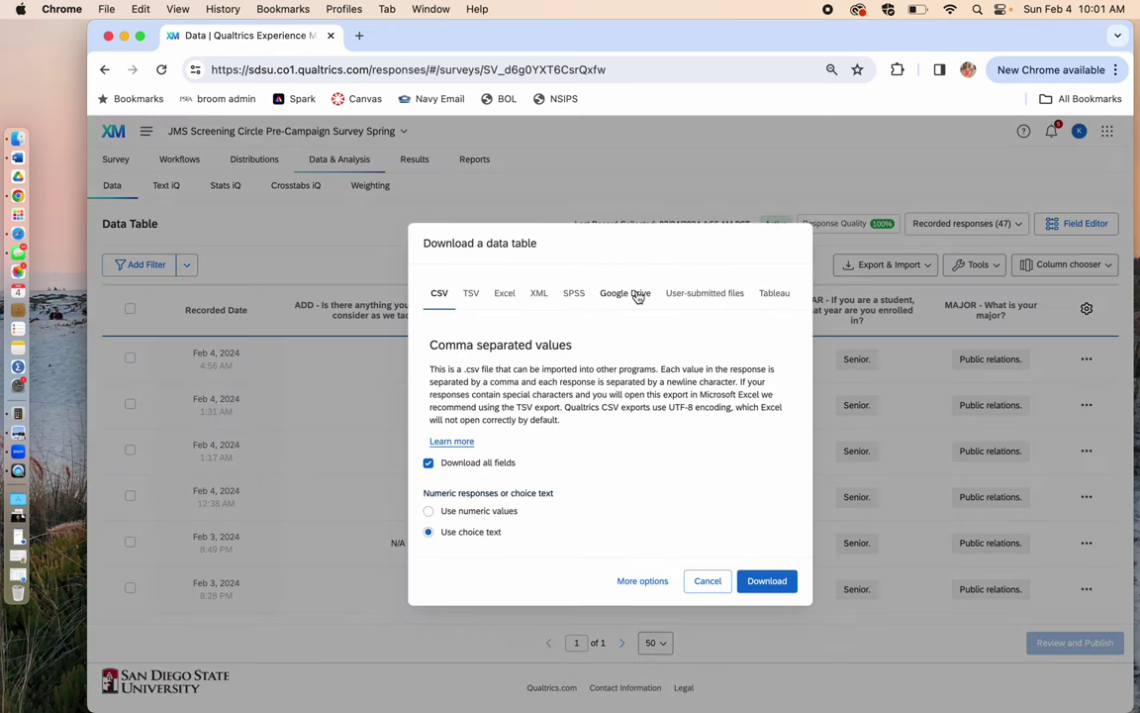
{"action": "left_click", "coordinate": [638, 300]}
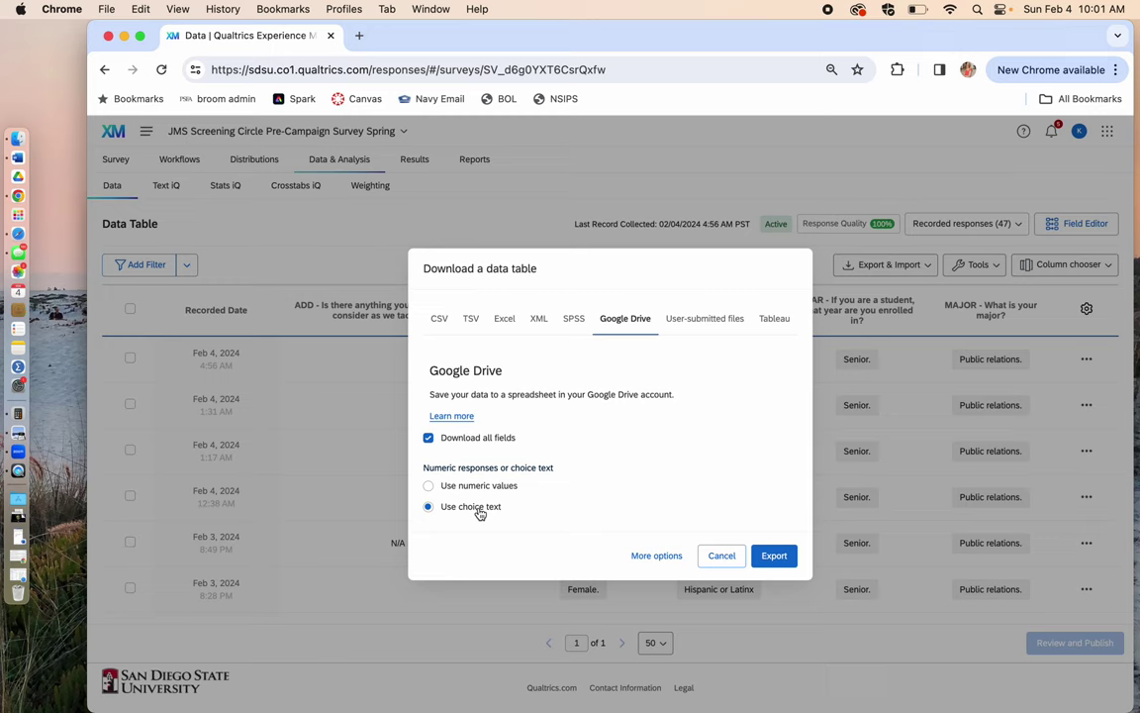
{"action": "left_click", "coordinate": [783, 556]}
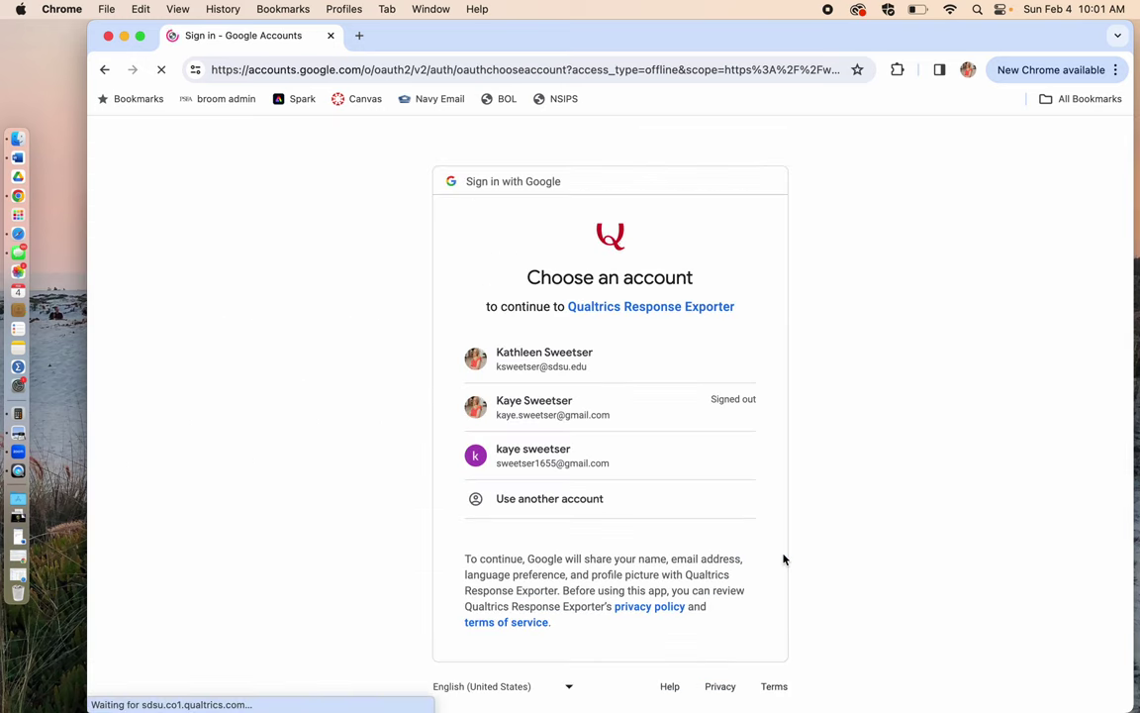
{"action": "left_click", "coordinate": [572, 365]}
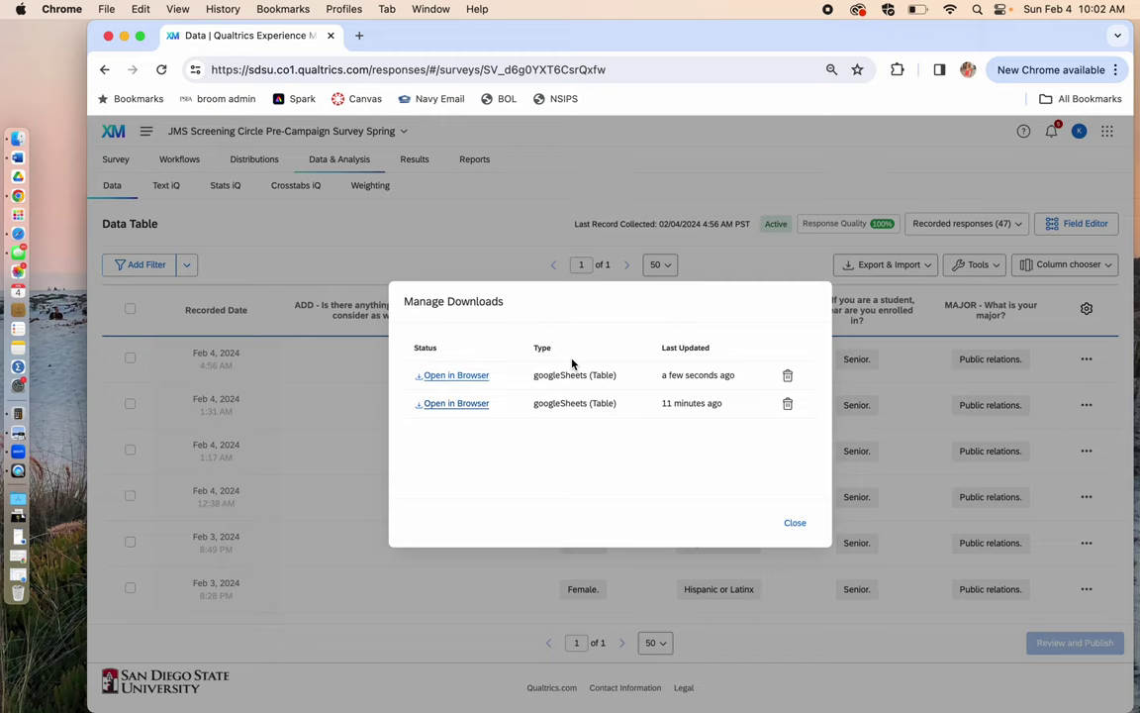
Open the newest exported Google Sheets table and go to the SERVUSE response columns
{"action": "left_click", "coordinate": [453, 377]}
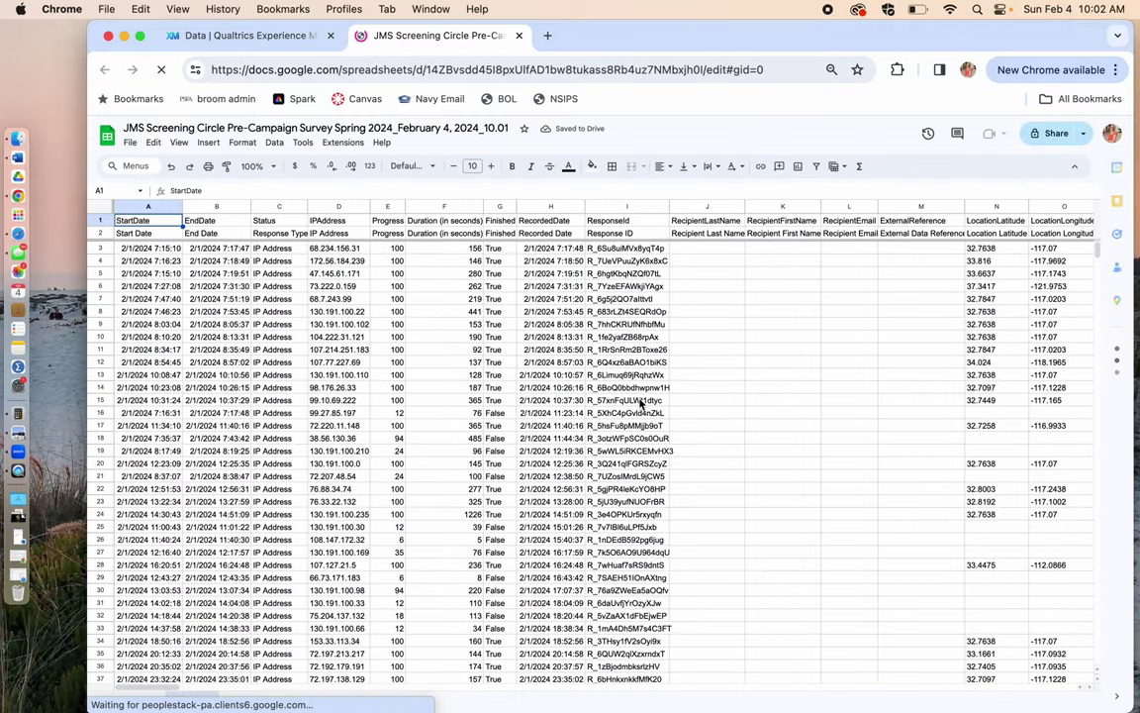
{"action": "scroll", "coordinate": [639, 404], "scroll_direction": "right", "scroll_amount": 10}
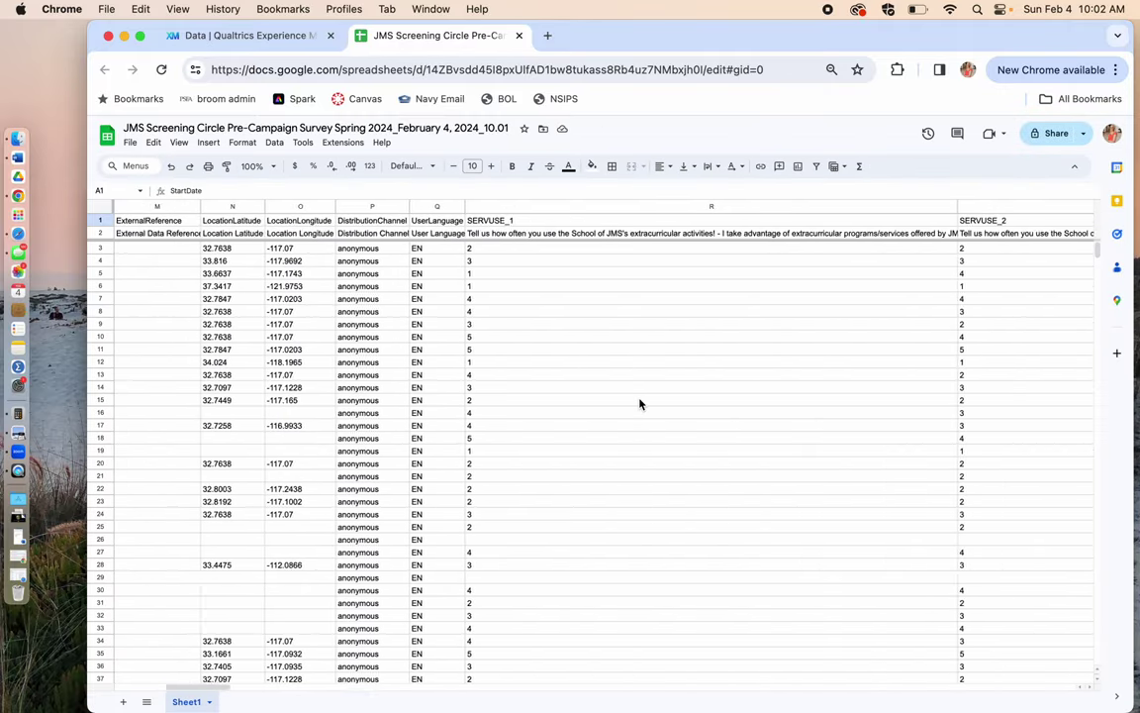
Set the width of the metadata columns B through Q, from EndDate to UserLanguage, to 20 pixels
{"action": "scroll", "coordinate": [639, 404], "scroll_direction": "right", "scroll_amount": 20}
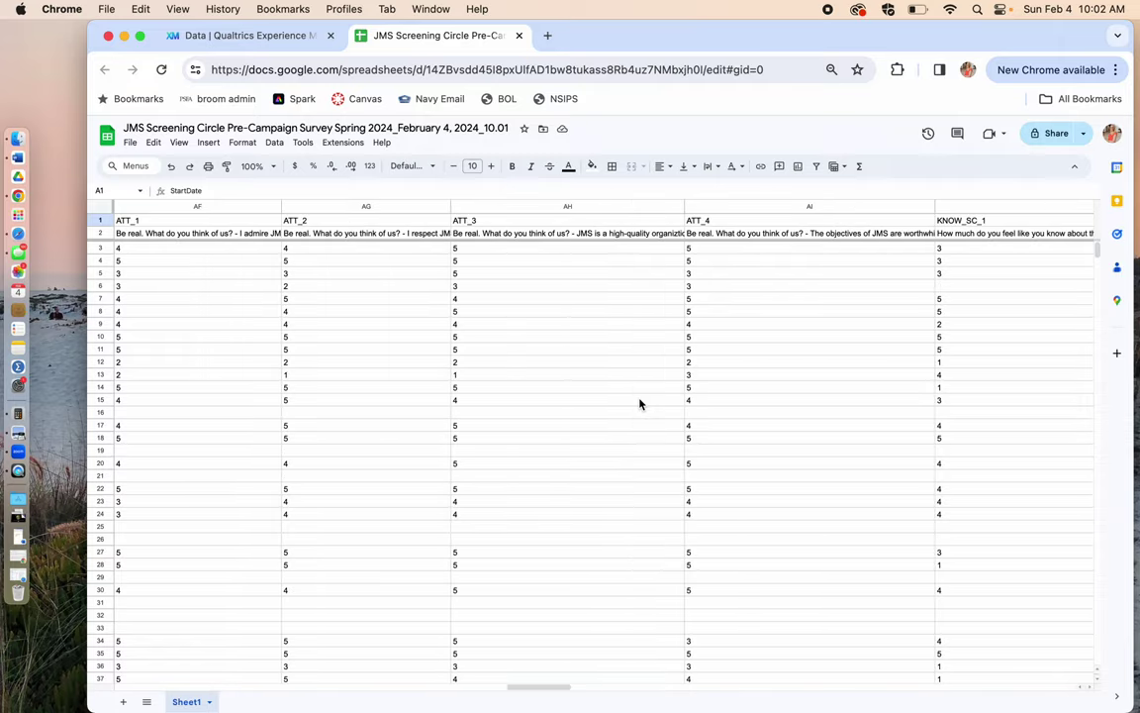
{"action": "scroll", "coordinate": [639, 404], "scroll_direction": "right", "scroll_amount": 20}
{"action": "key", "text": "ctrl+Home"}
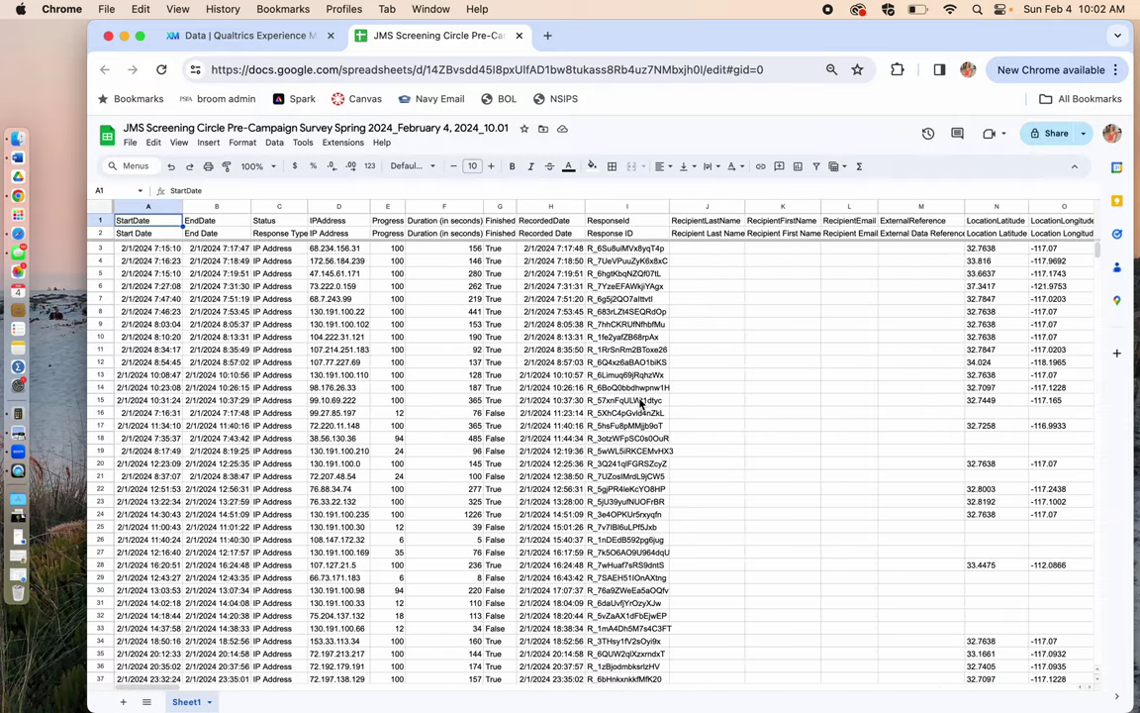
{"action": "scroll", "coordinate": [640, 404], "scroll_direction": "right", "scroll_amount": 15}
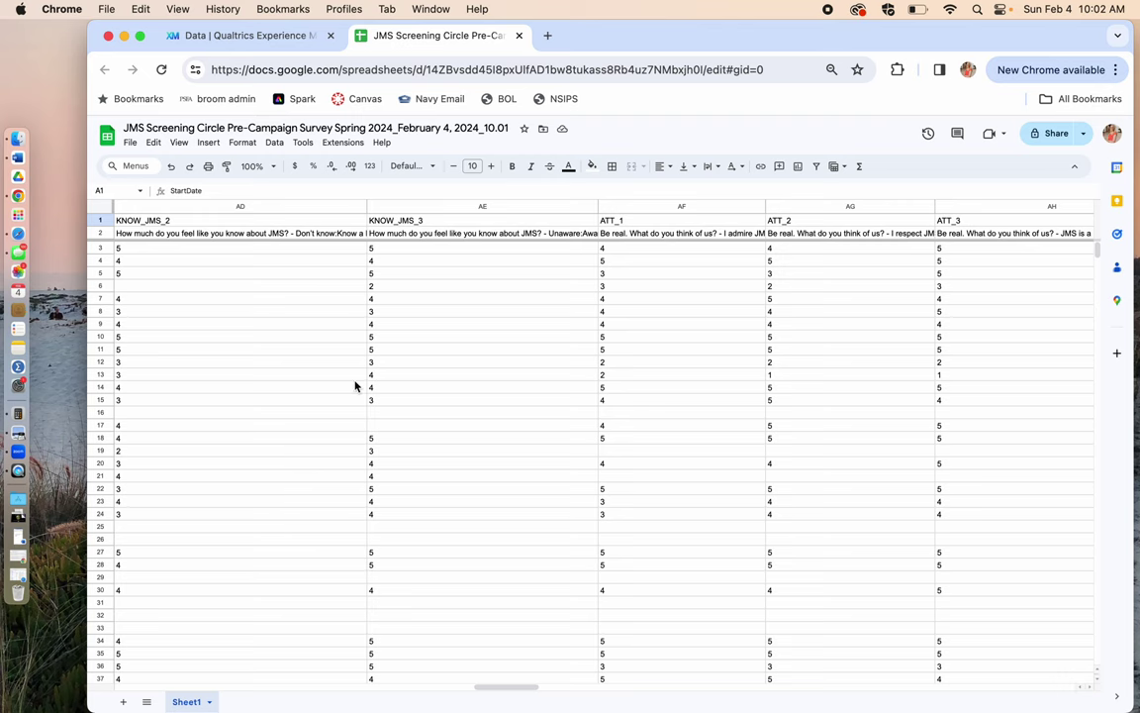
{"action": "scroll", "coordinate": [355, 386], "scroll_direction": "left", "scroll_amount": 15}
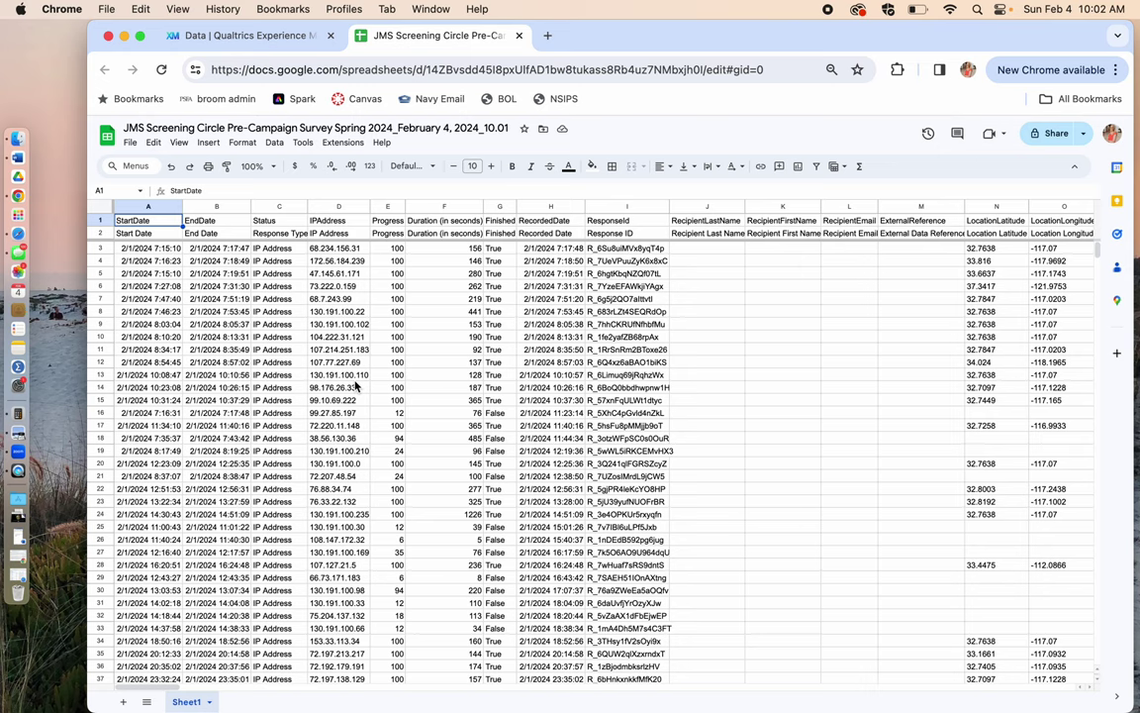
{"action": "left_click", "coordinate": [215, 207]}
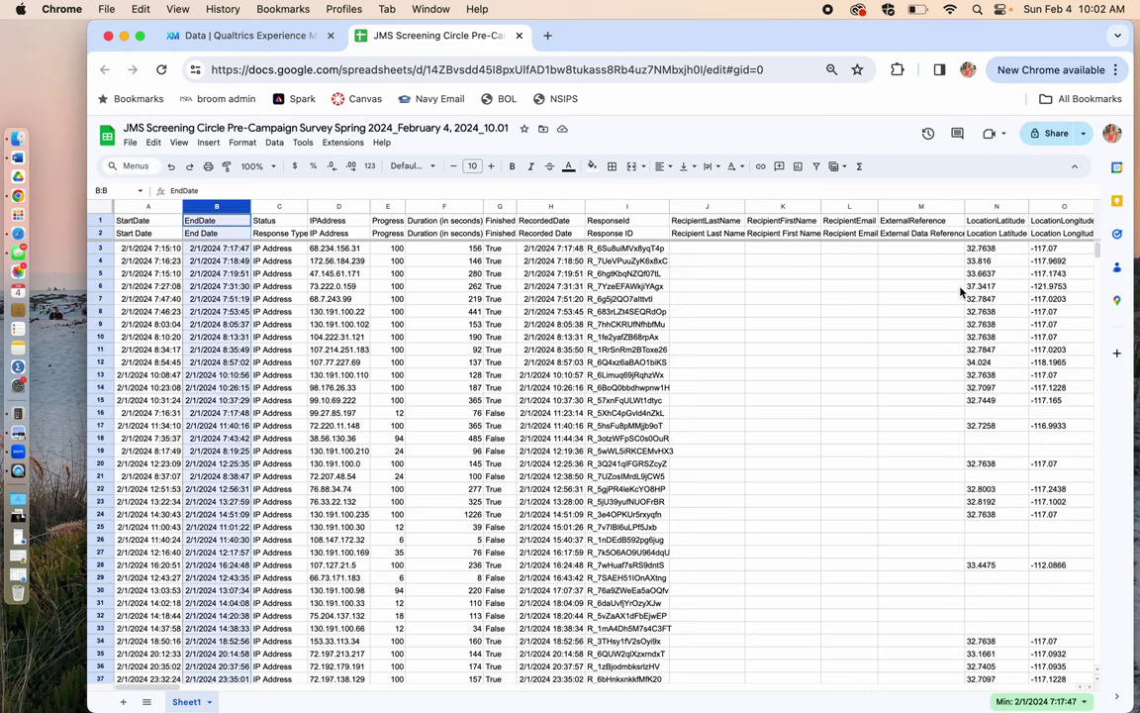
{"action": "scroll", "coordinate": [881, 333], "scroll_direction": "right", "scroll_amount": 10}
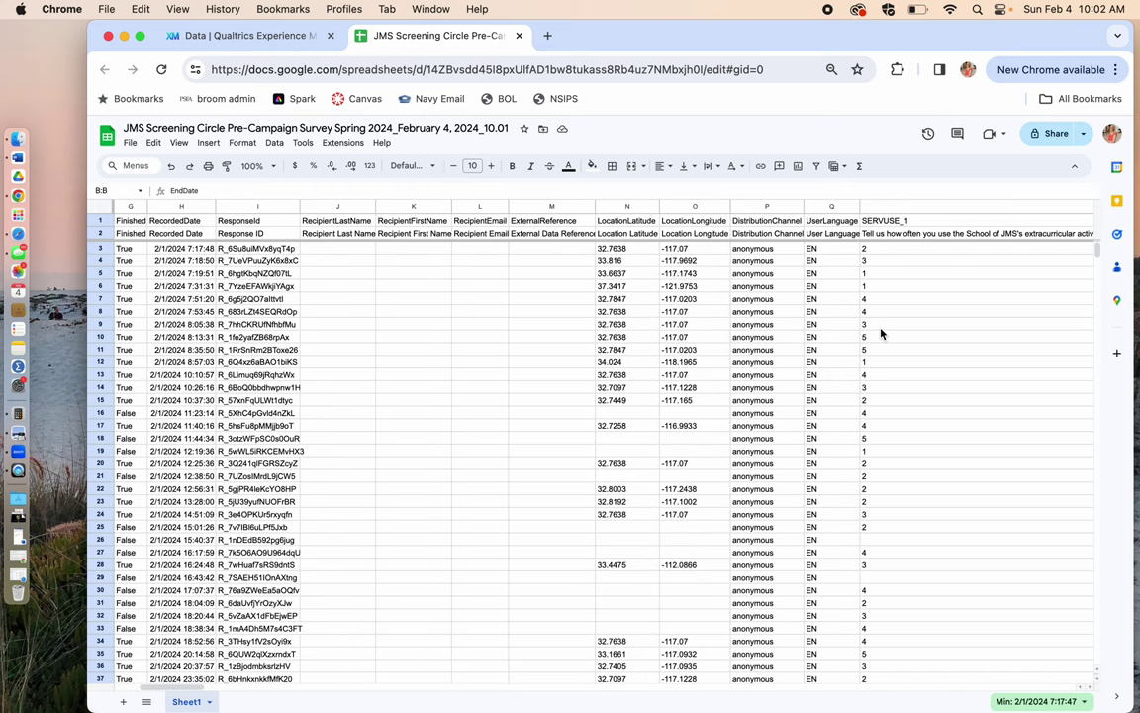
{"action": "left_click", "coordinate": [827, 207], "text": "shift"}
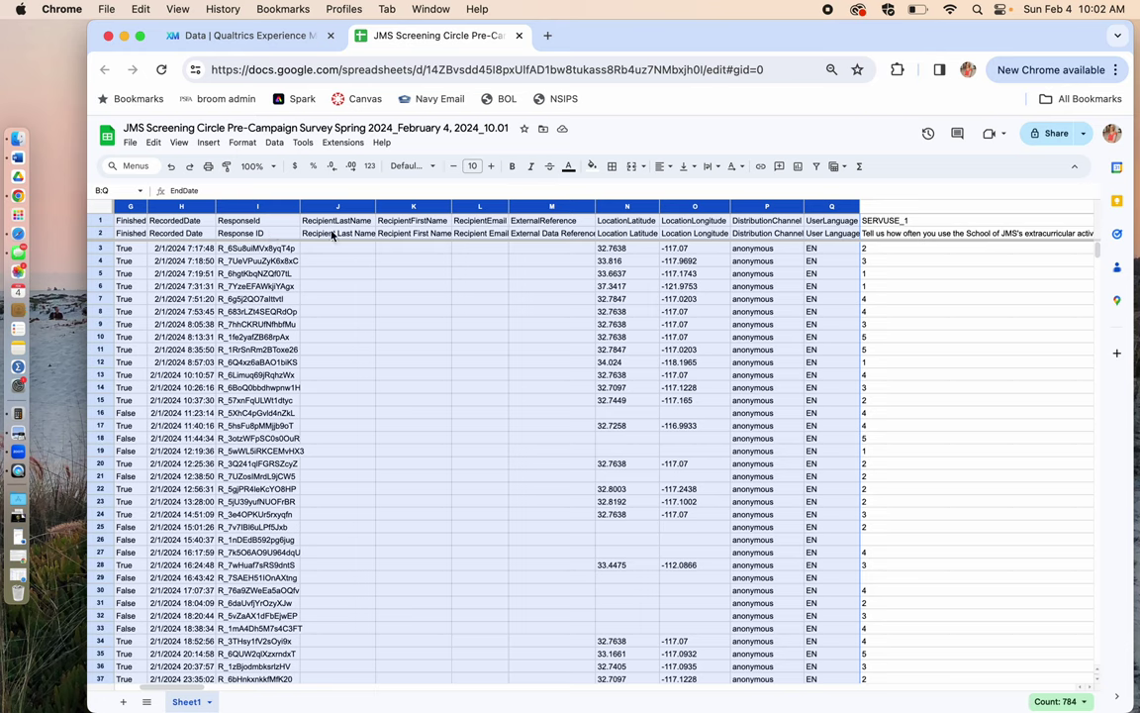
{"action": "right_click", "coordinate": [257, 207]}
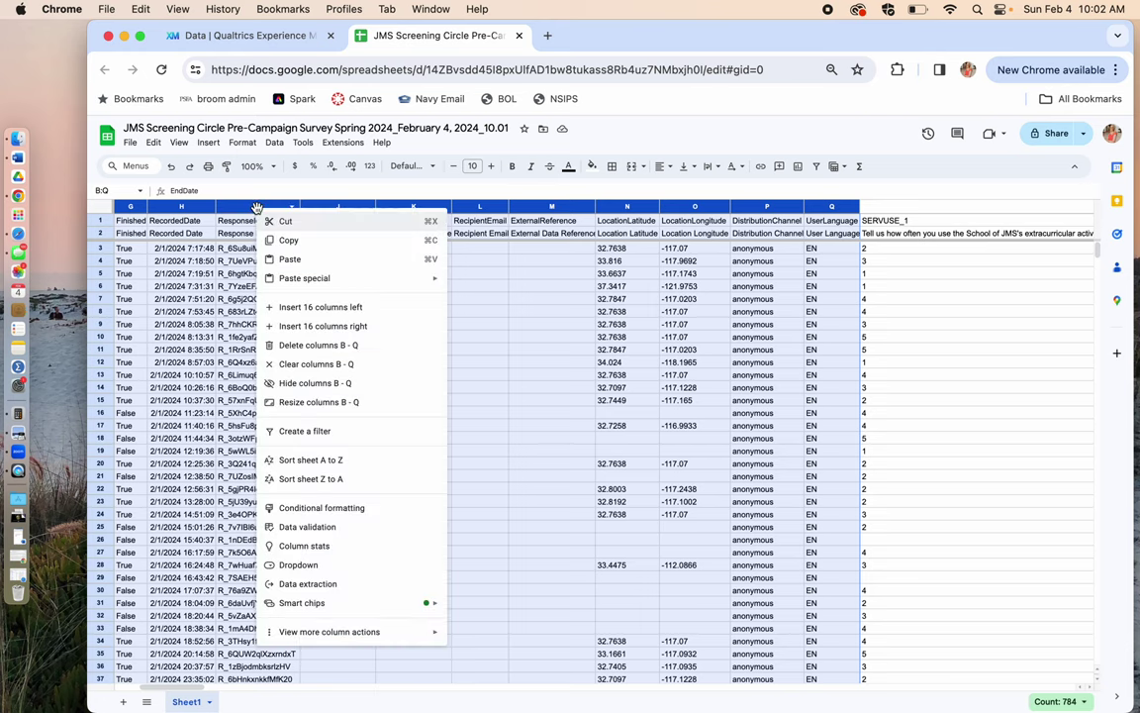
{"action": "left_click", "coordinate": [301, 402]}
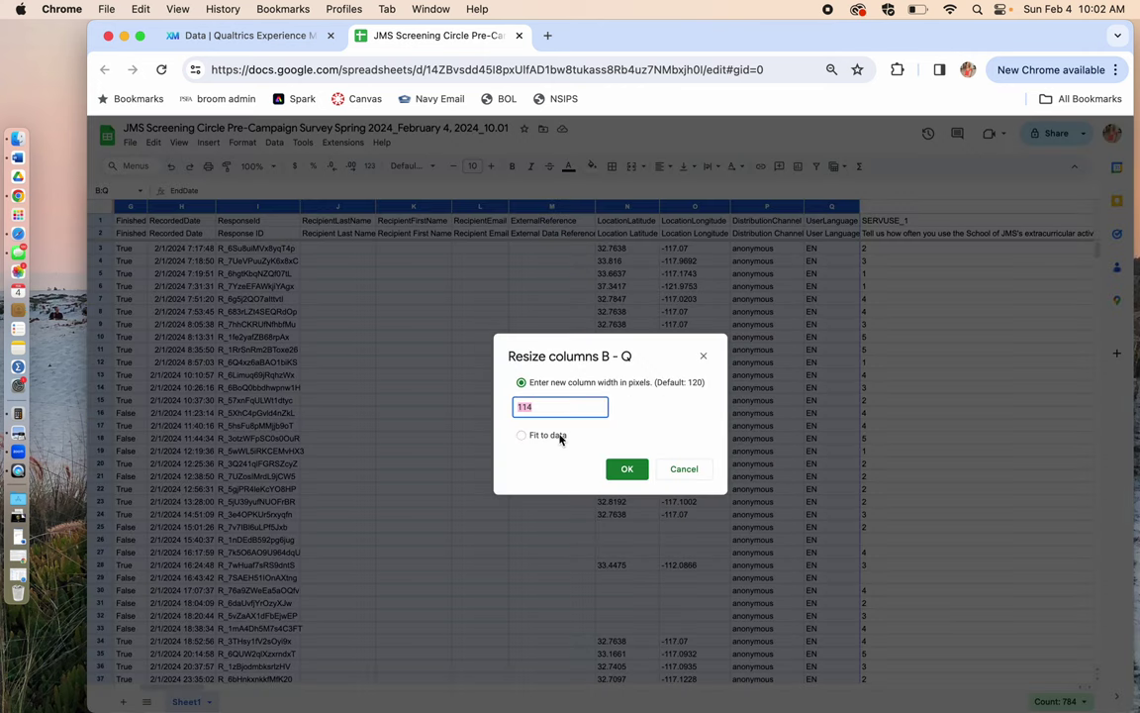
{"action": "type", "text": "20"}
{"action": "left_click", "coordinate": [626, 469]}
{"action": "left_click", "coordinate": [376, 457]}
Narrow all survey answer columns R through BJ, from SERVUSE_1 to ADD, to one small uniform width
{"action": "left_click", "coordinate": [492, 205]}
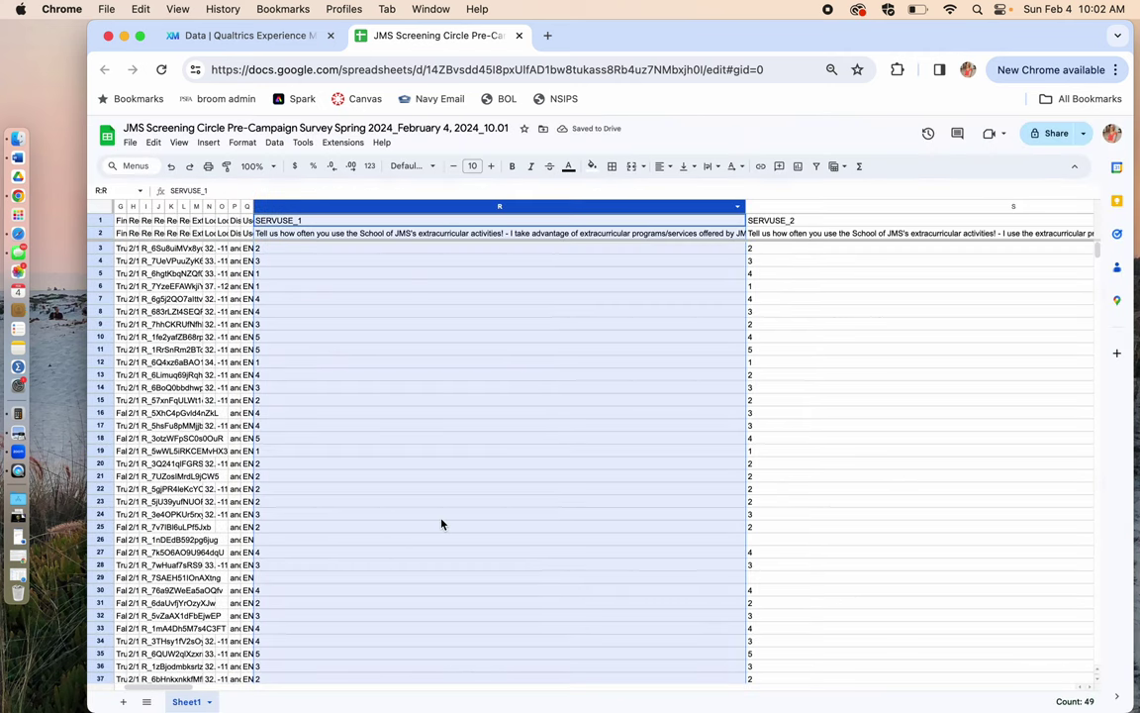
{"action": "scroll", "coordinate": [460, 346], "scroll_direction": "right", "scroll_amount": 20}
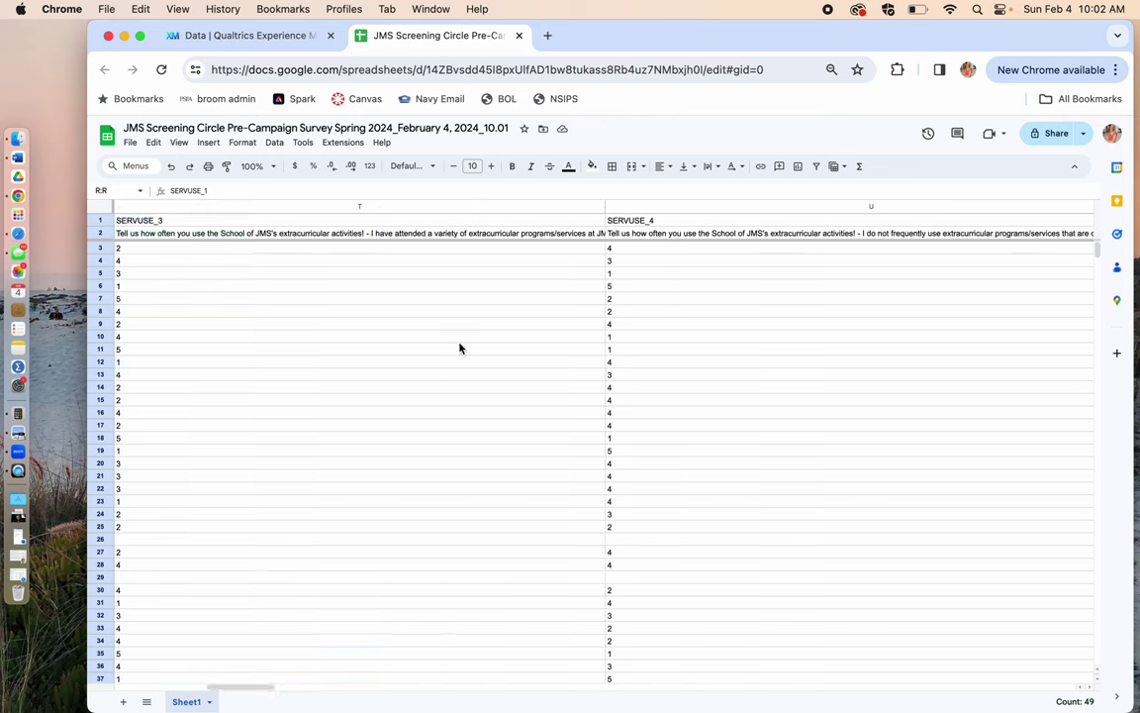
{"action": "left_click", "coordinate": [411, 206], "text": "shift"}
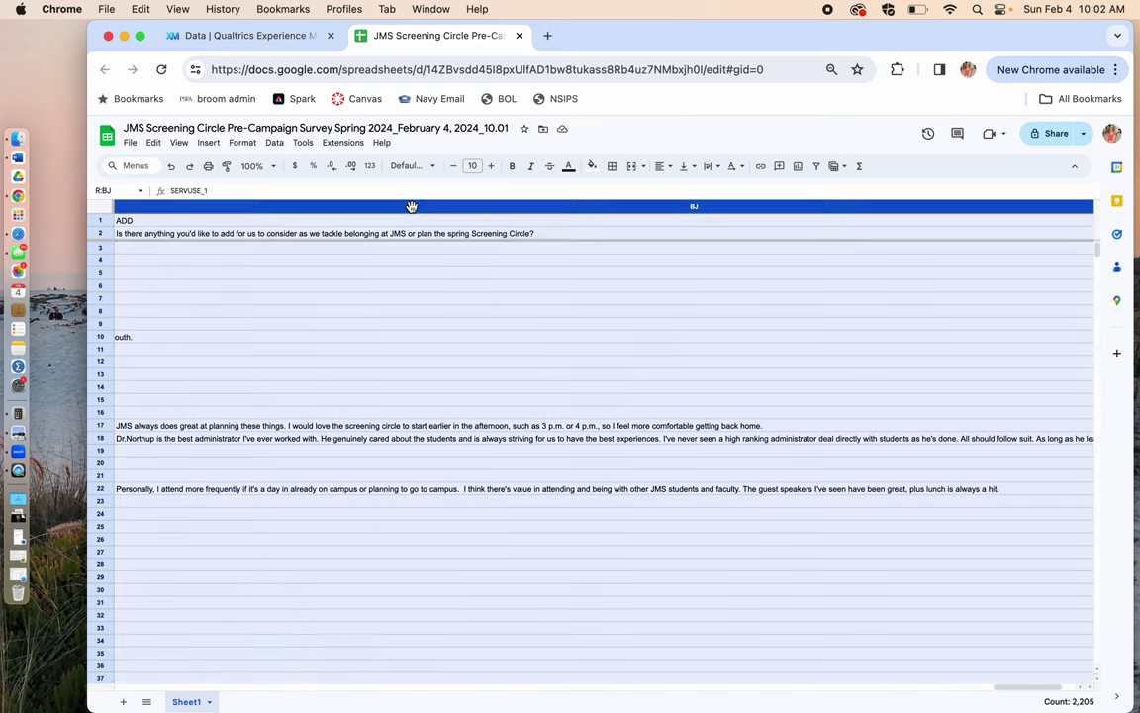
{"action": "right_click", "coordinate": [411, 206]}
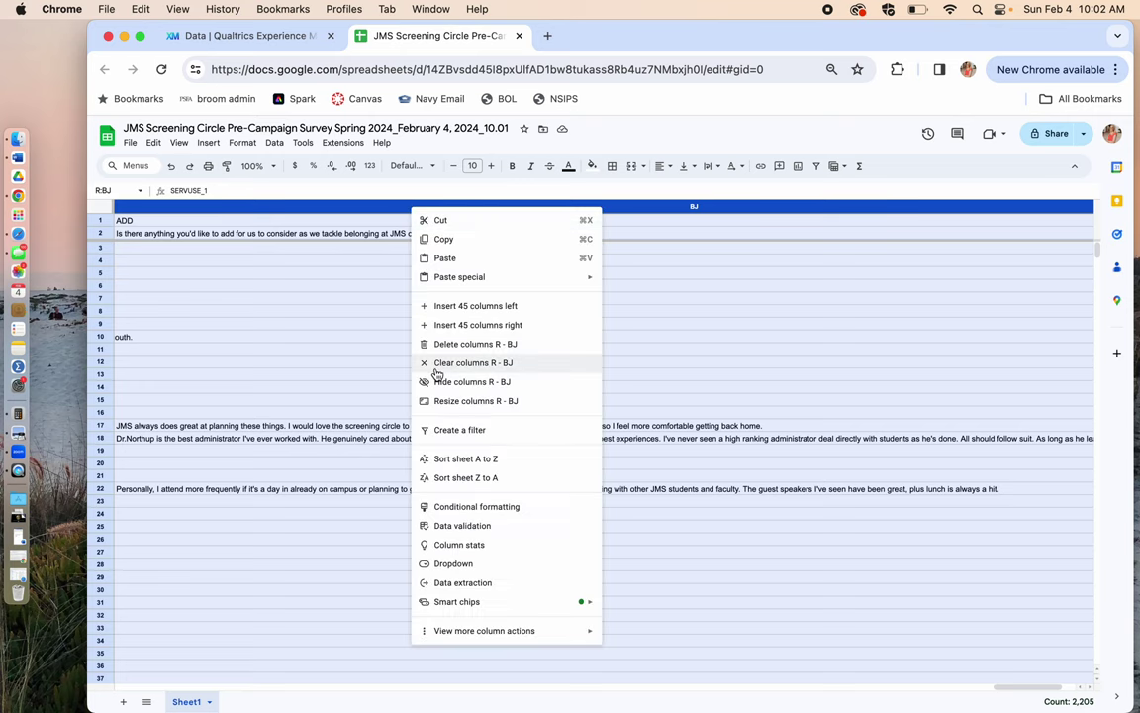
{"action": "left_click", "coordinate": [441, 401]}
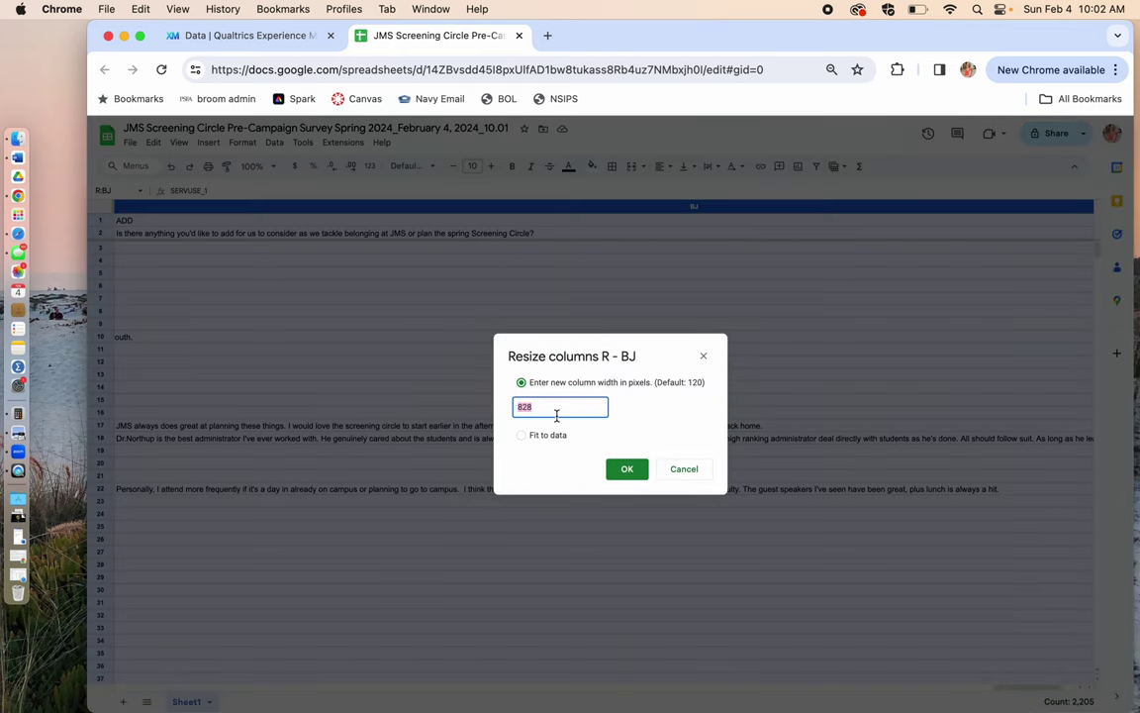
{"action": "left_click", "coordinate": [628, 471]}
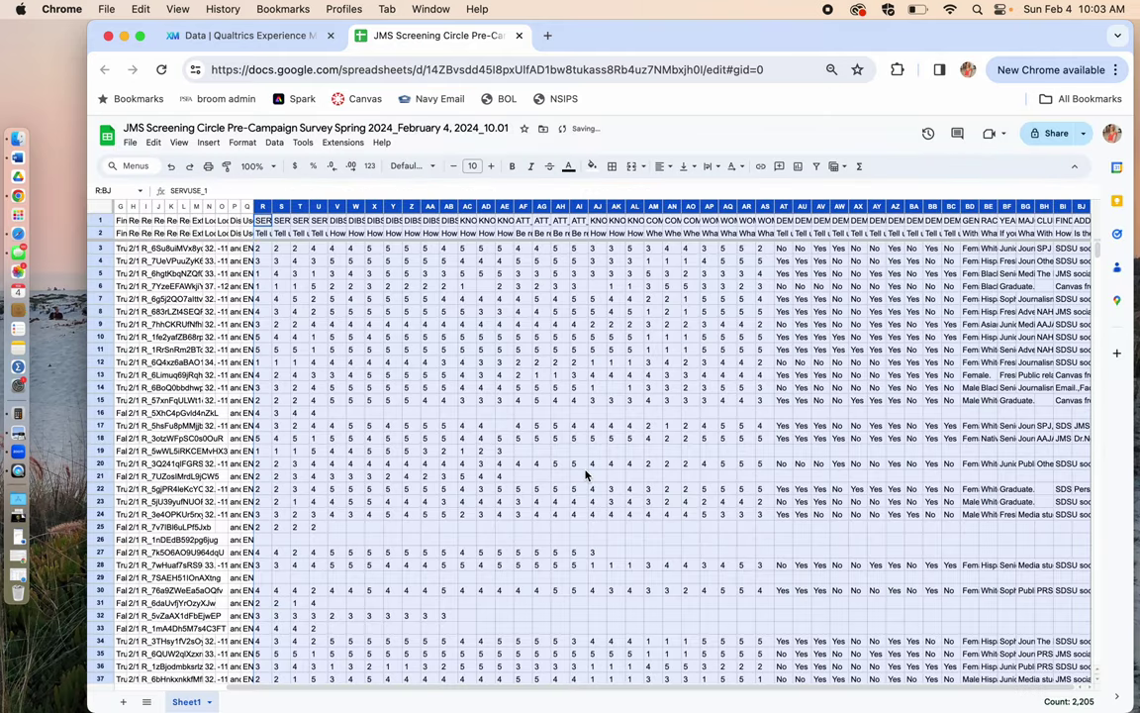
{"action": "scroll", "coordinate": [586, 476], "scroll_direction": "down", "scroll_amount": 3}
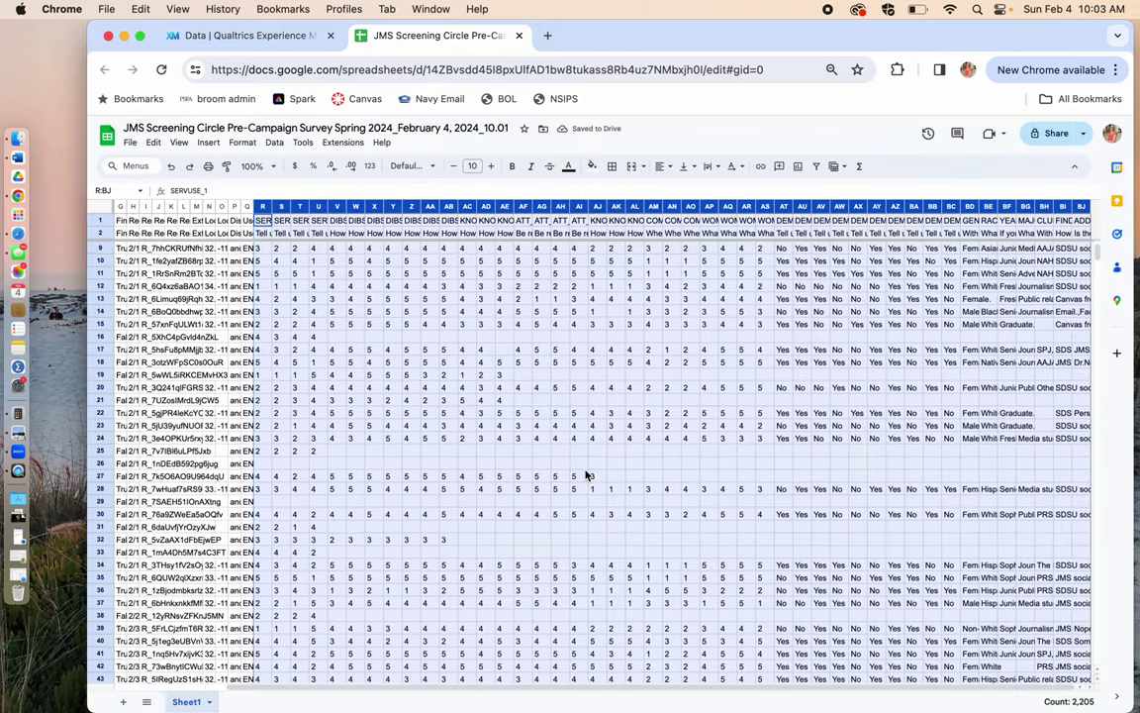
{"action": "scroll", "coordinate": [586, 477], "scroll_direction": "left", "scroll_amount": 1}
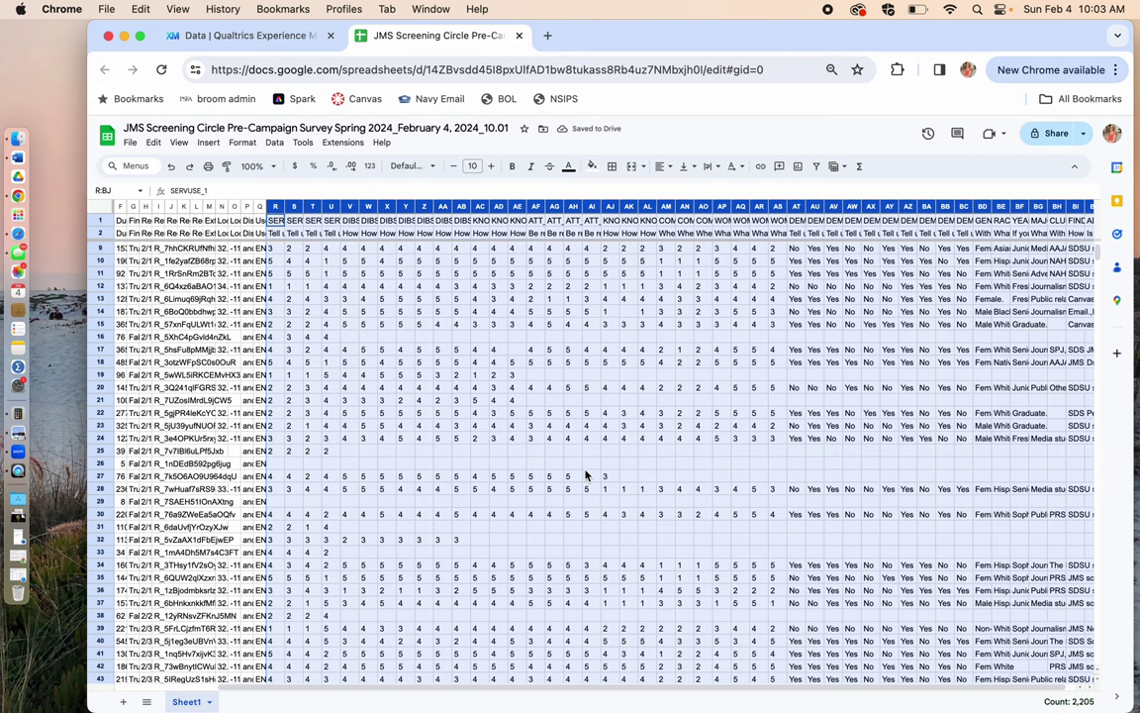
{"action": "left_click", "coordinate": [424, 465]}
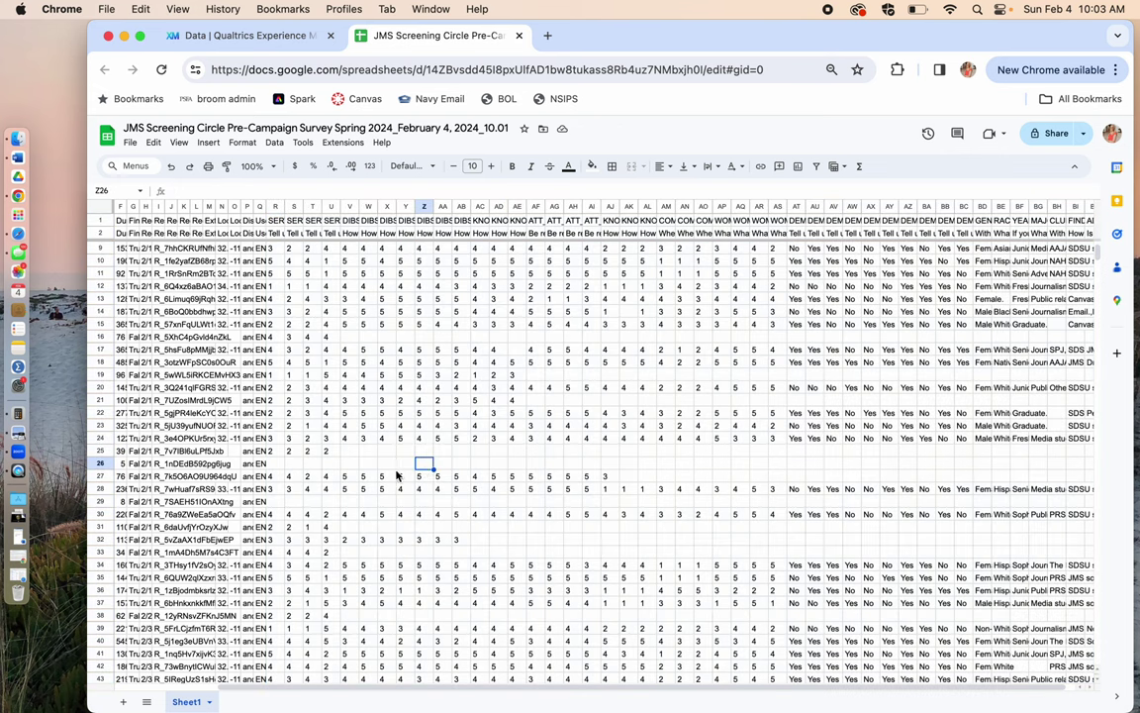
Switch to Qualtrics, dismiss the download list, and view the SERVUSE answers in the response recorded on February 2, 2024 at 7:17 PM
{"action": "left_click", "coordinate": [242, 35]}
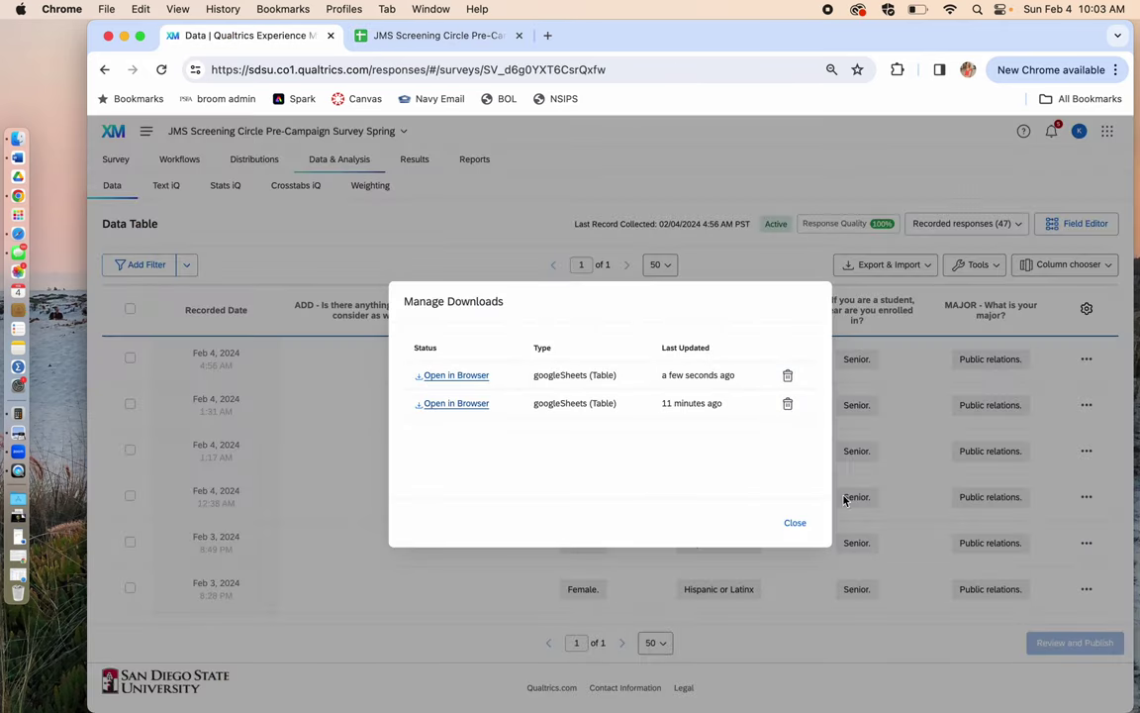
{"action": "left_click", "coordinate": [792, 530]}
{"action": "scroll", "coordinate": [613, 509], "scroll_direction": "down", "scroll_amount": 10}
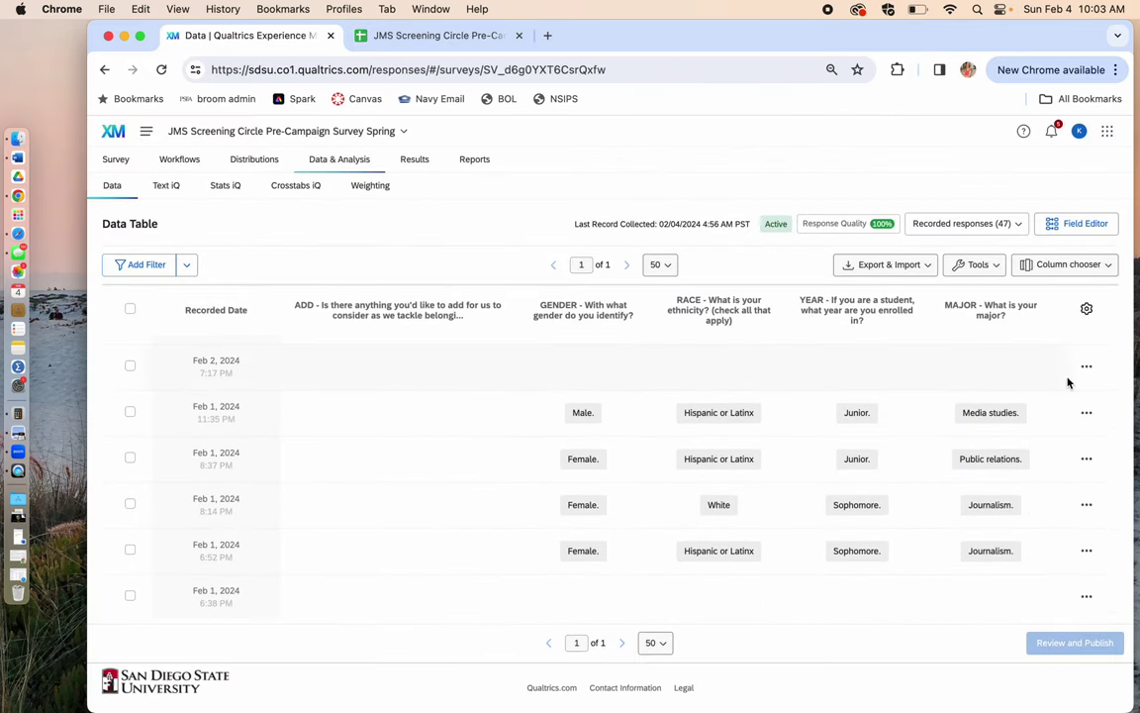
{"action": "left_click", "coordinate": [1088, 368]}
{"action": "left_click", "coordinate": [1015, 397]}
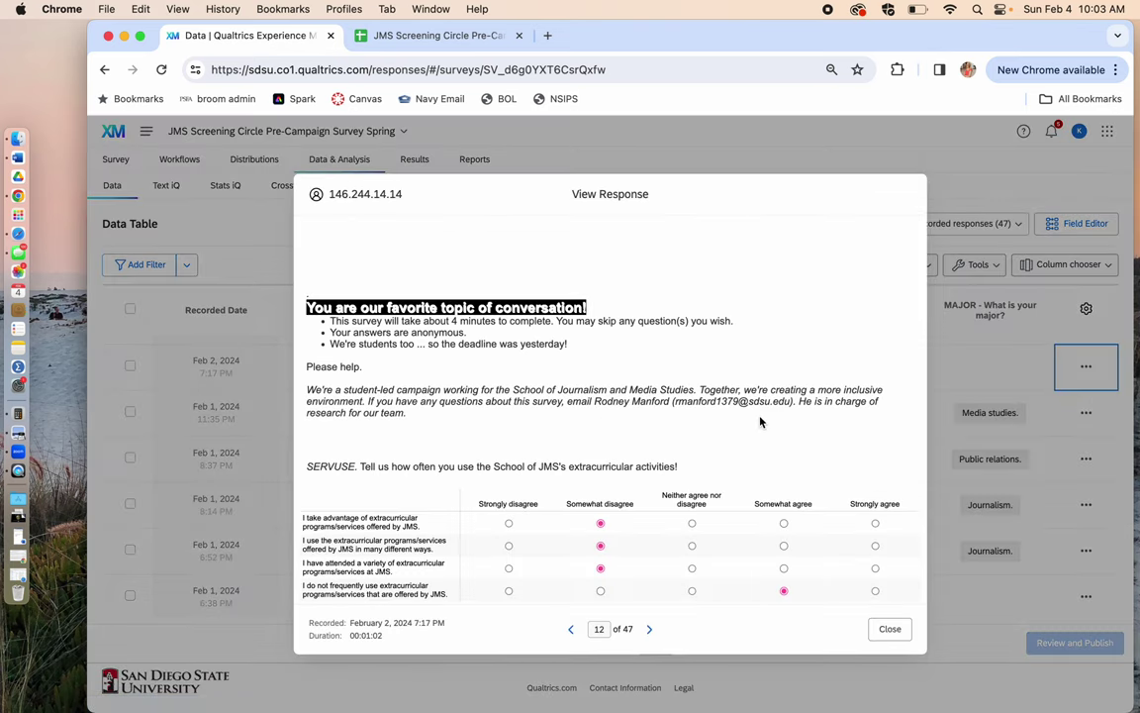
{"action": "scroll", "coordinate": [760, 422], "scroll_direction": "down", "scroll_amount": 1}
{"action": "scroll", "coordinate": [761, 421], "scroll_direction": "down", "scroll_amount": 1}
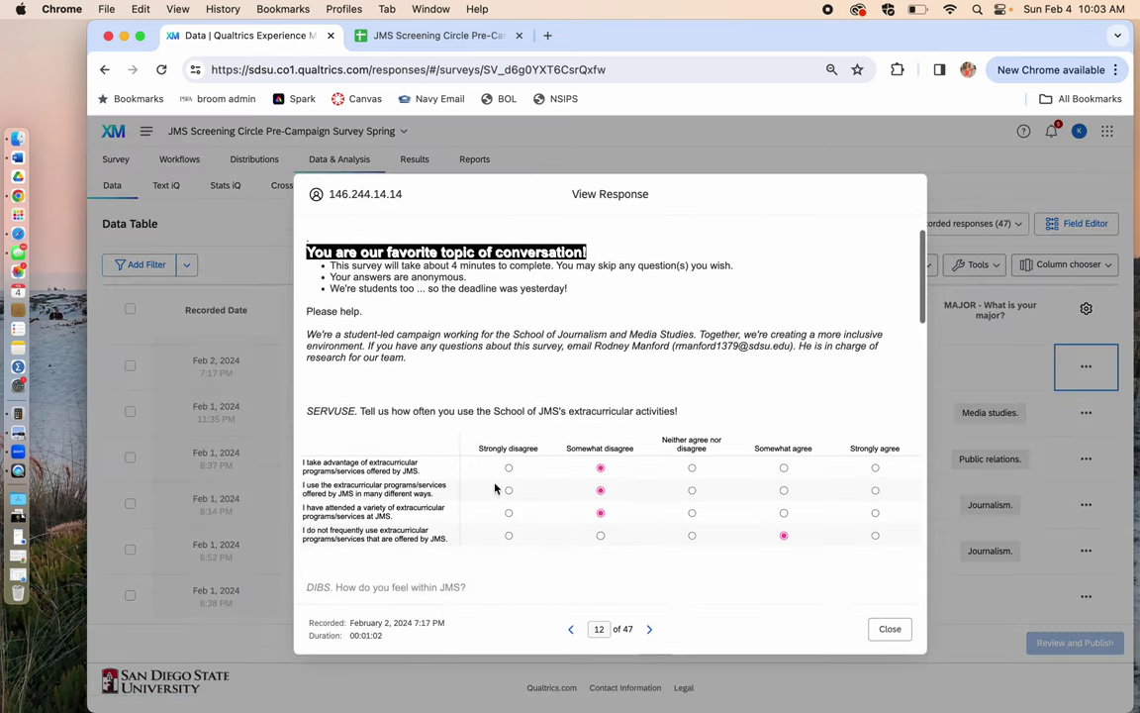
{"action": "left_click", "coordinate": [891, 629]}
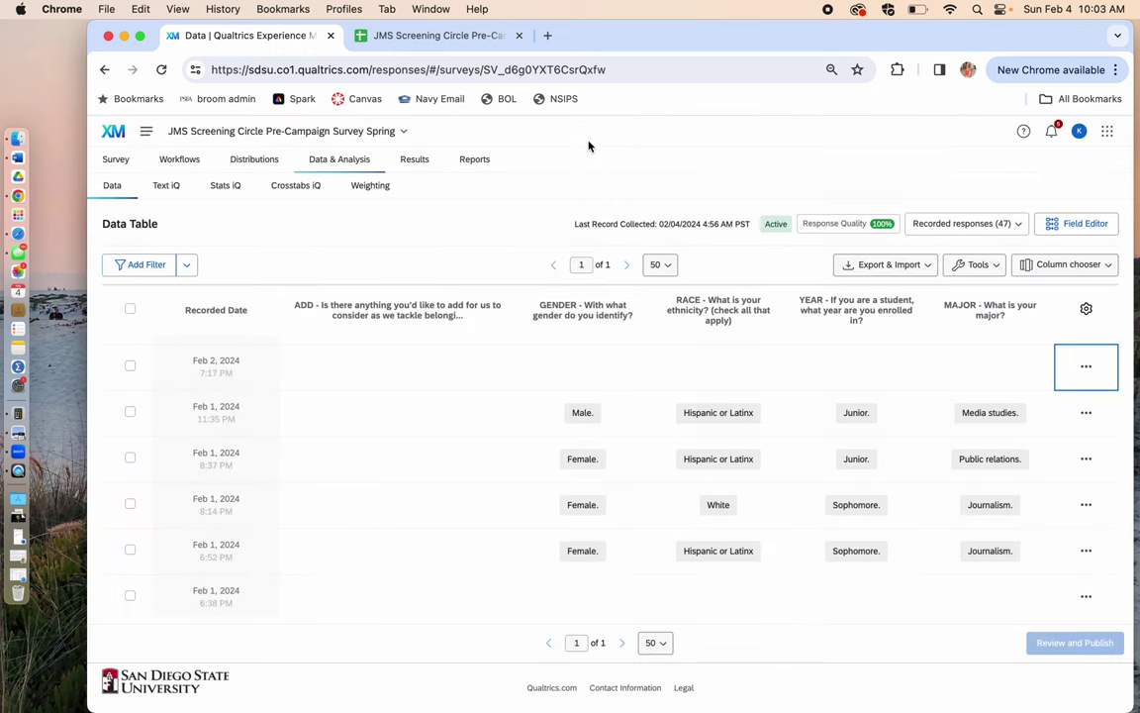
Return to the Google Sheets export and delete the two responses without any answers, row 26 and the resulting row 28
{"action": "left_click", "coordinate": [455, 36]}
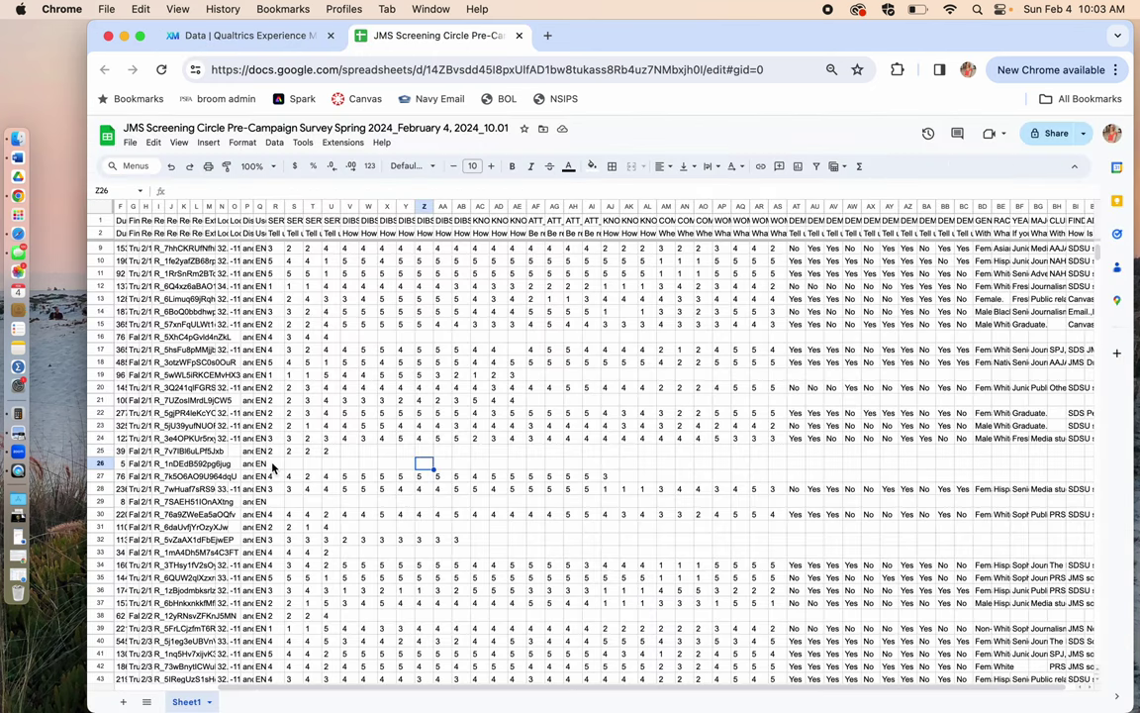
{"action": "left_click", "coordinate": [100, 463]}
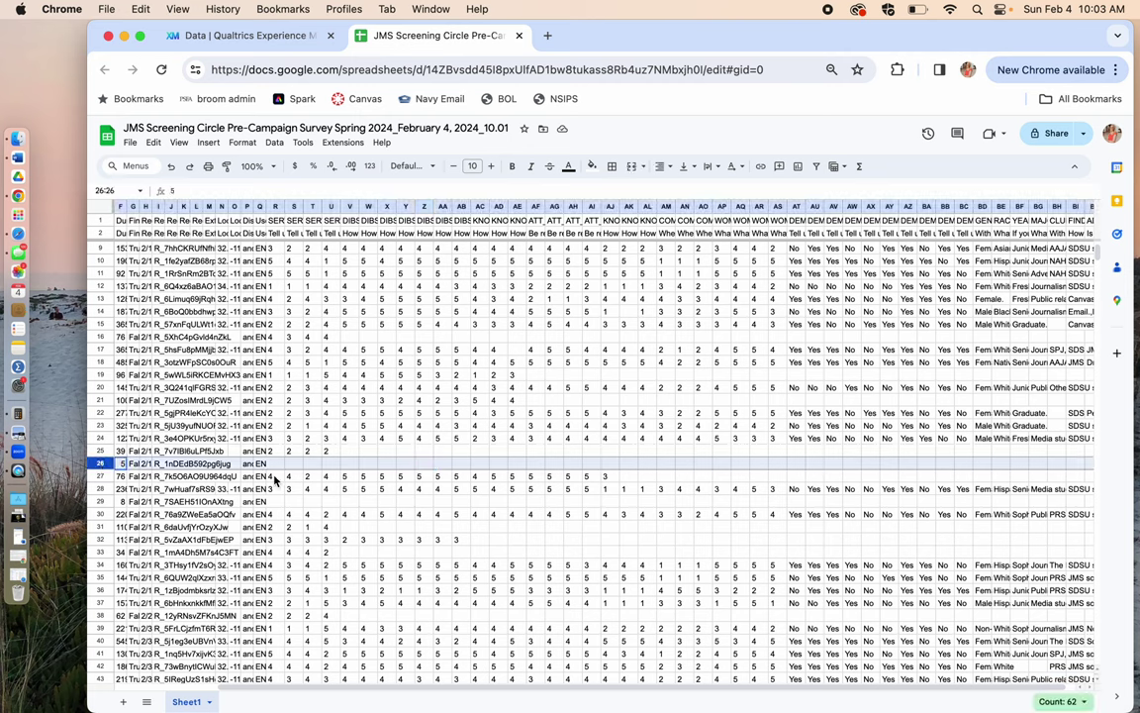
{"action": "right_click", "coordinate": [102, 464]}
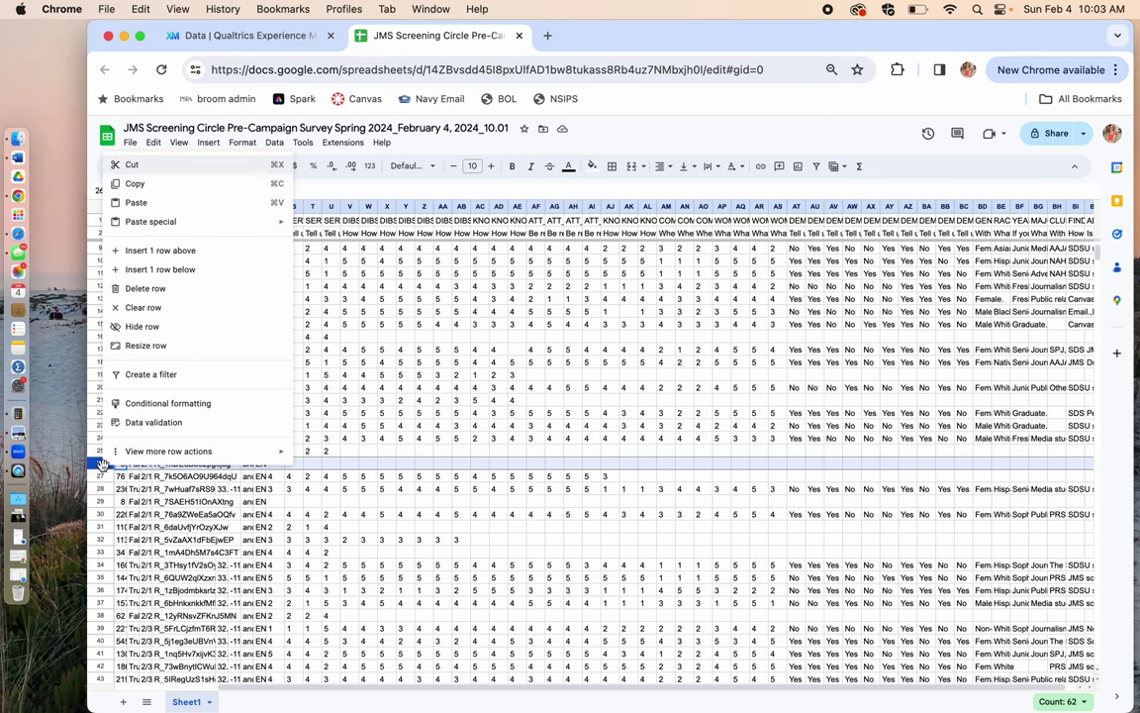
{"action": "left_click", "coordinate": [179, 289]}
{"action": "left_click", "coordinate": [433, 489]}
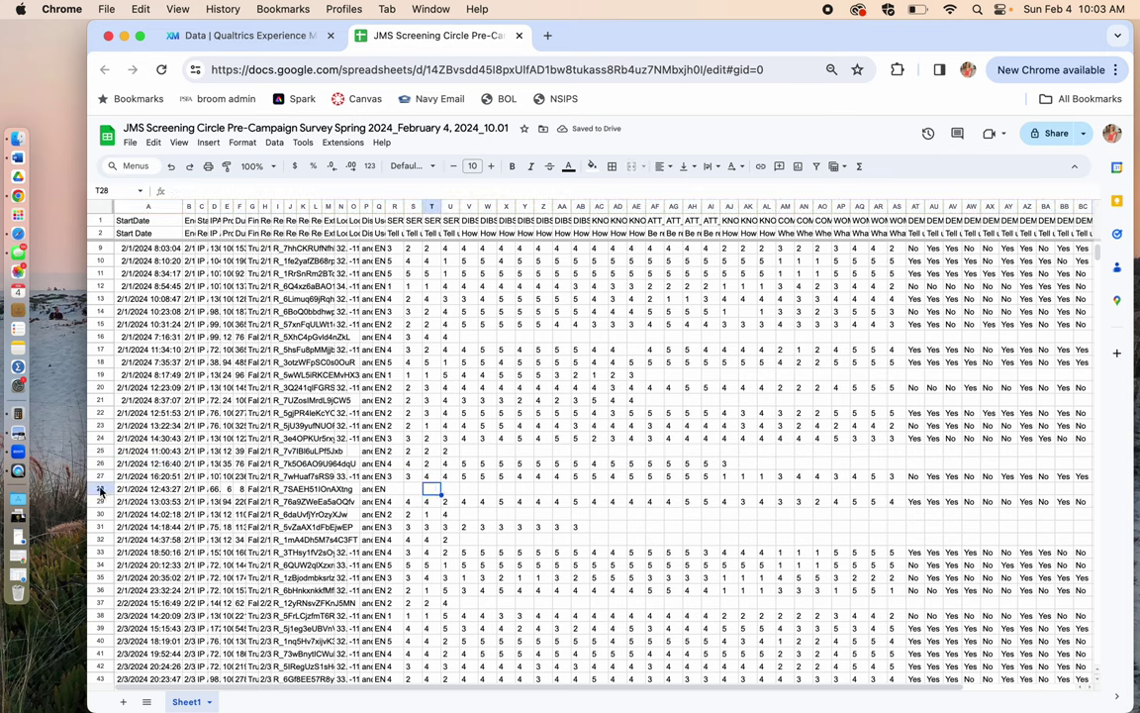
{"action": "right_click", "coordinate": [100, 490]}
{"action": "left_click", "coordinate": [143, 311]}
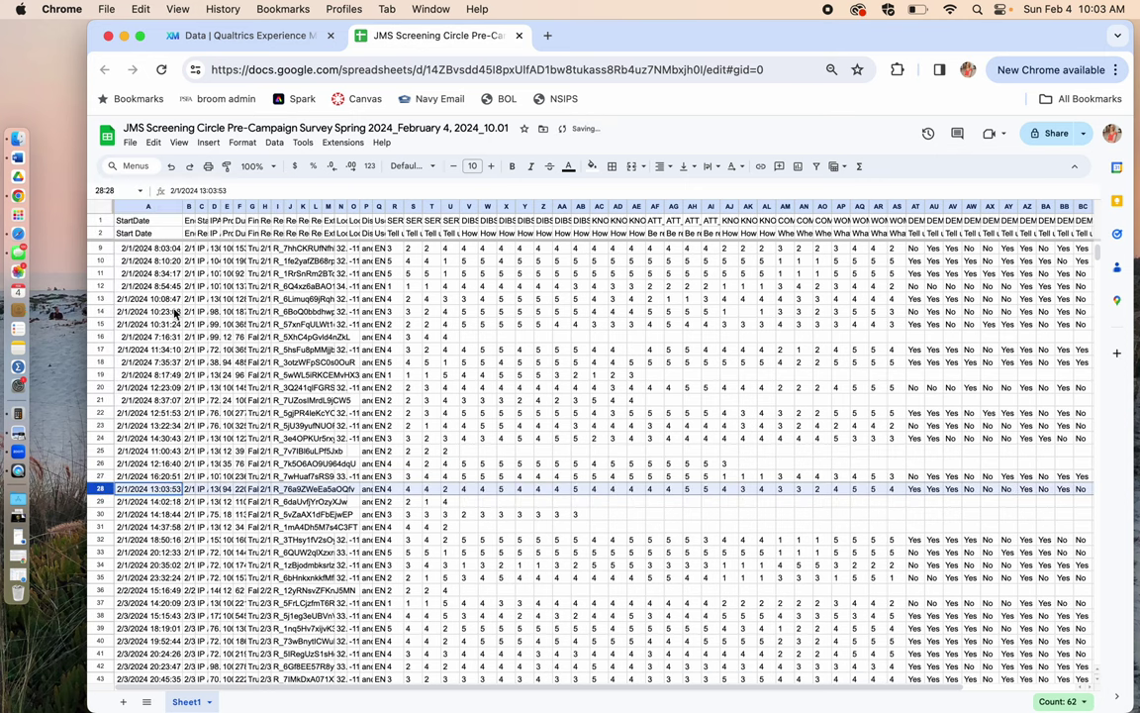
Examine the partial response in row 36 by highlighting its SERVUSE answers in R36:U36, and compare it with the surrounding responses
{"action": "scroll", "coordinate": [447, 489], "scroll_direction": "down", "scroll_amount": 2}
{"action": "scroll", "coordinate": [451, 491], "scroll_direction": "down", "scroll_amount": 1}
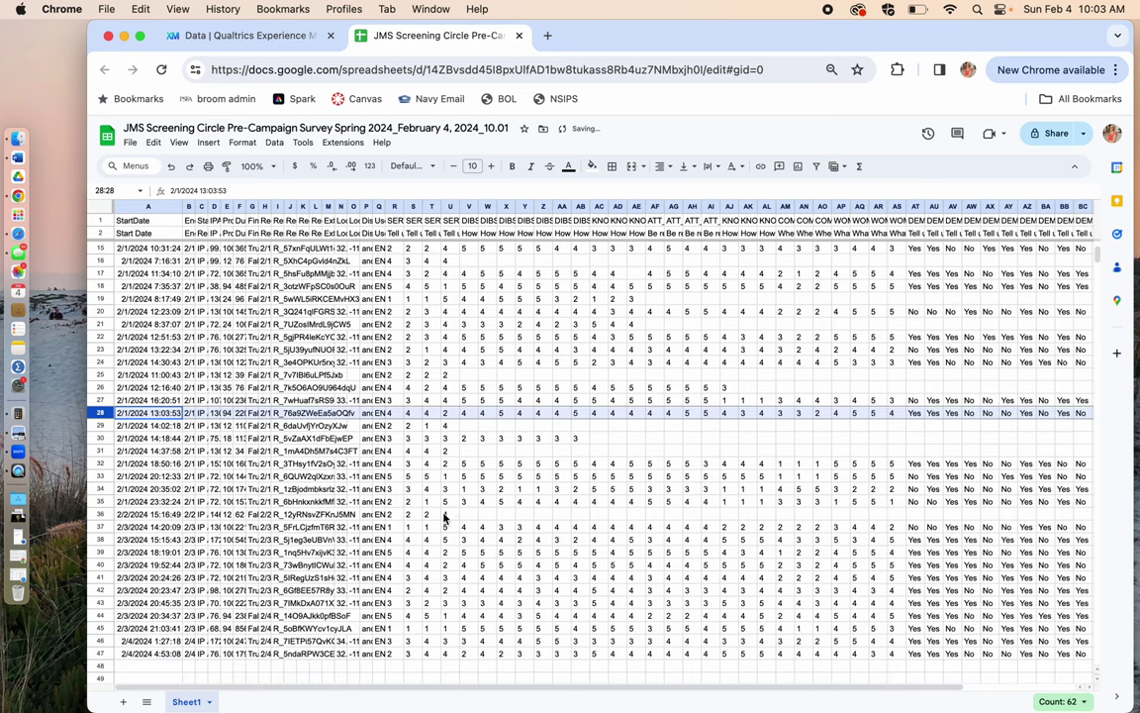
{"action": "left_click_drag", "start_coordinate": [416, 517], "coordinate": [446, 518]}
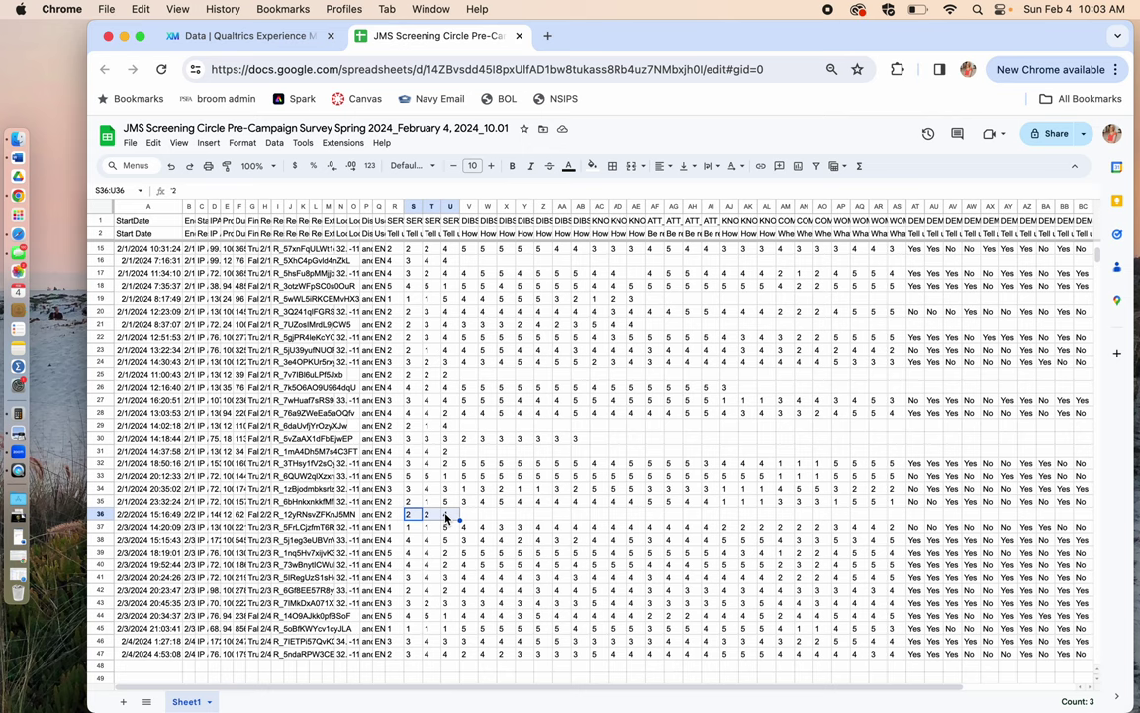
{"action": "left_click_drag", "start_coordinate": [393, 515], "coordinate": [452, 516]}
{"action": "scroll", "coordinate": [540, 537], "scroll_direction": "right", "scroll_amount": 2}
{"action": "scroll", "coordinate": [539, 536], "scroll_direction": "down", "scroll_amount": 1}
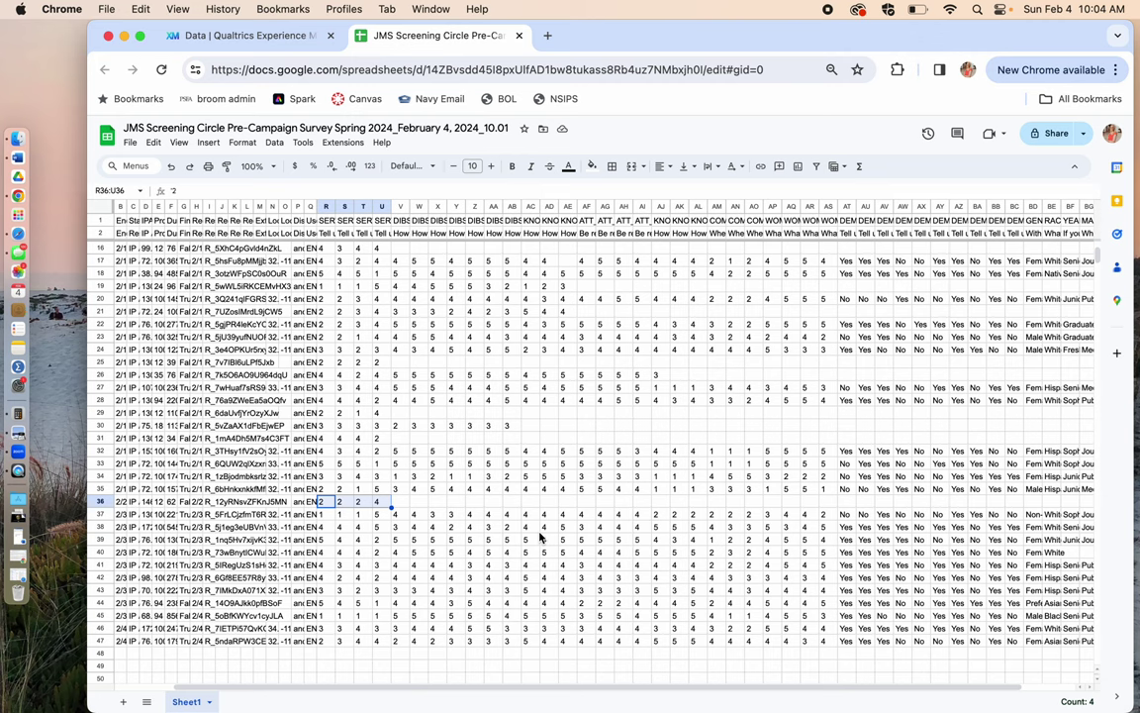
{"action": "left_click", "coordinate": [531, 526]}
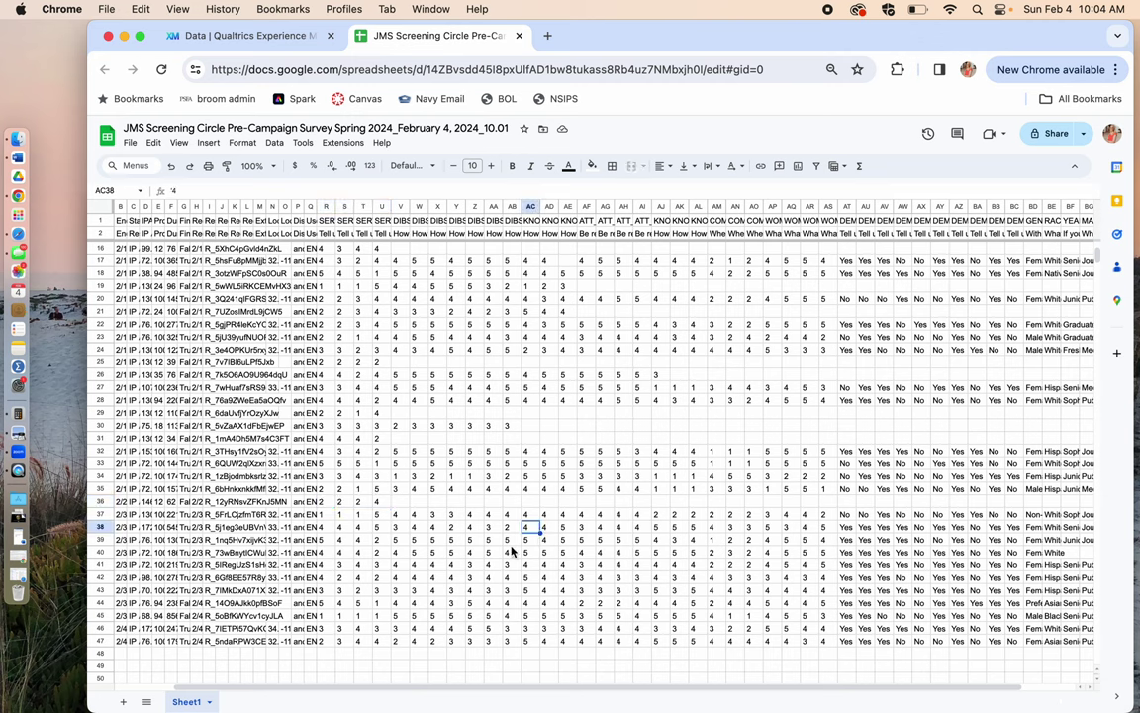
Select the four SERVUSE columns, R through U, and look across the remaining answer columns
{"action": "left_click", "coordinate": [427, 287]}
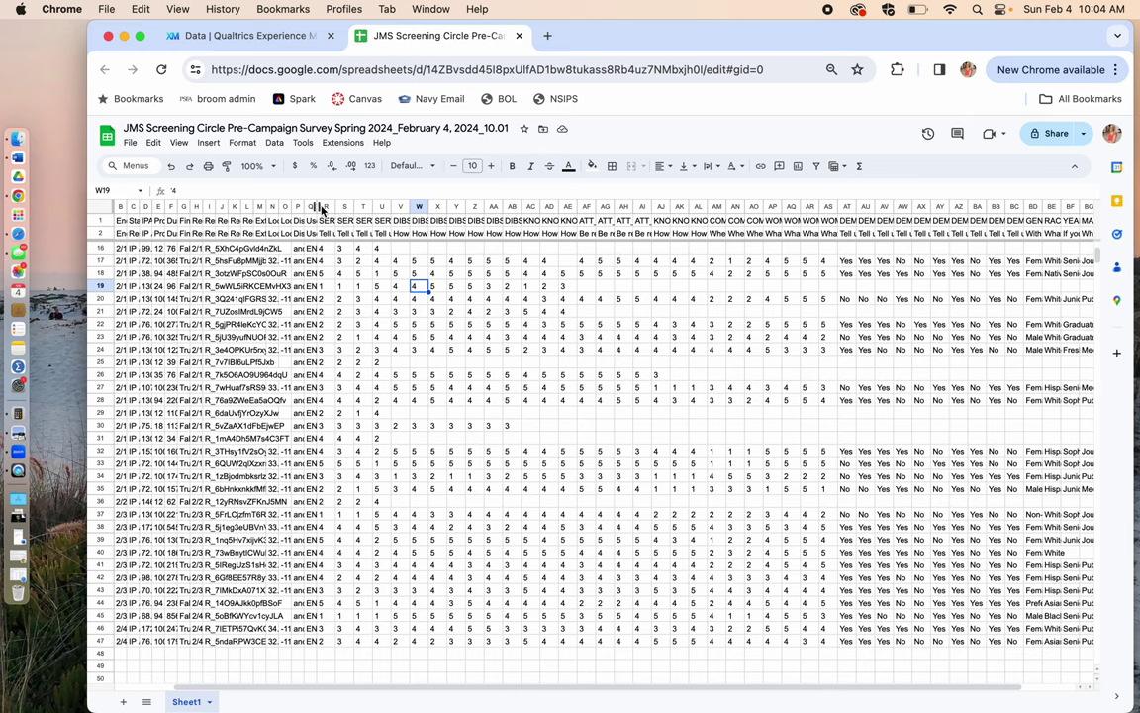
{"action": "left_click_drag", "start_coordinate": [324, 207], "coordinate": [377, 208]}
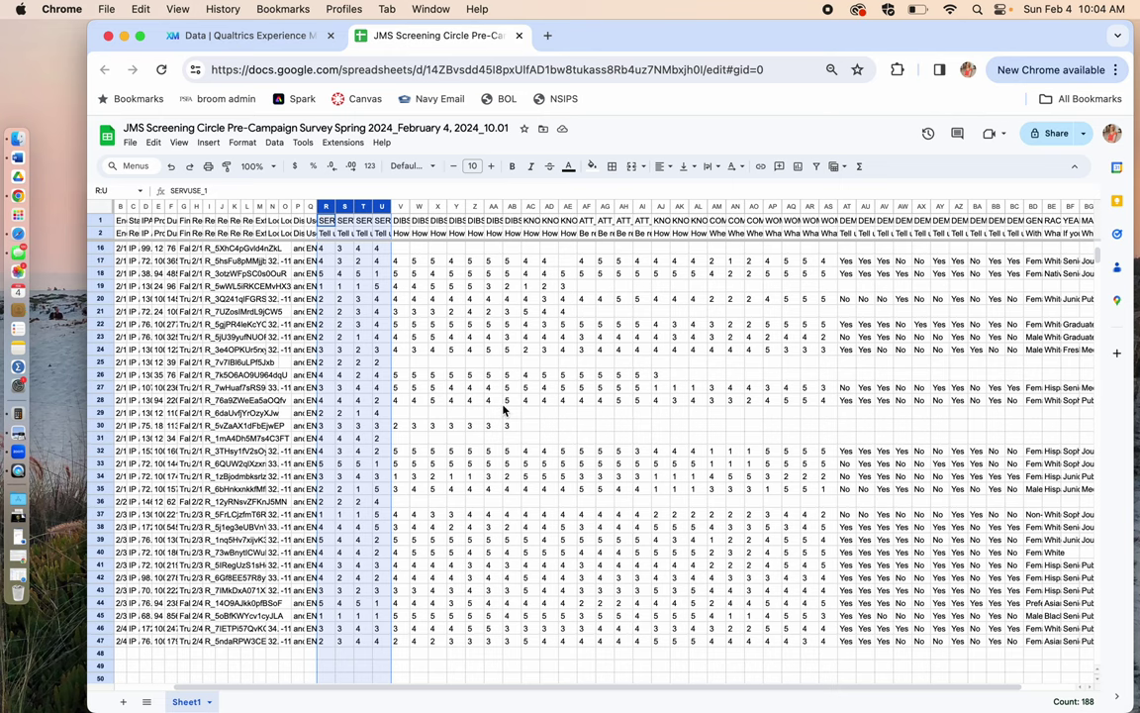
{"action": "scroll", "coordinate": [534, 391], "scroll_direction": "right", "scroll_amount": 3}
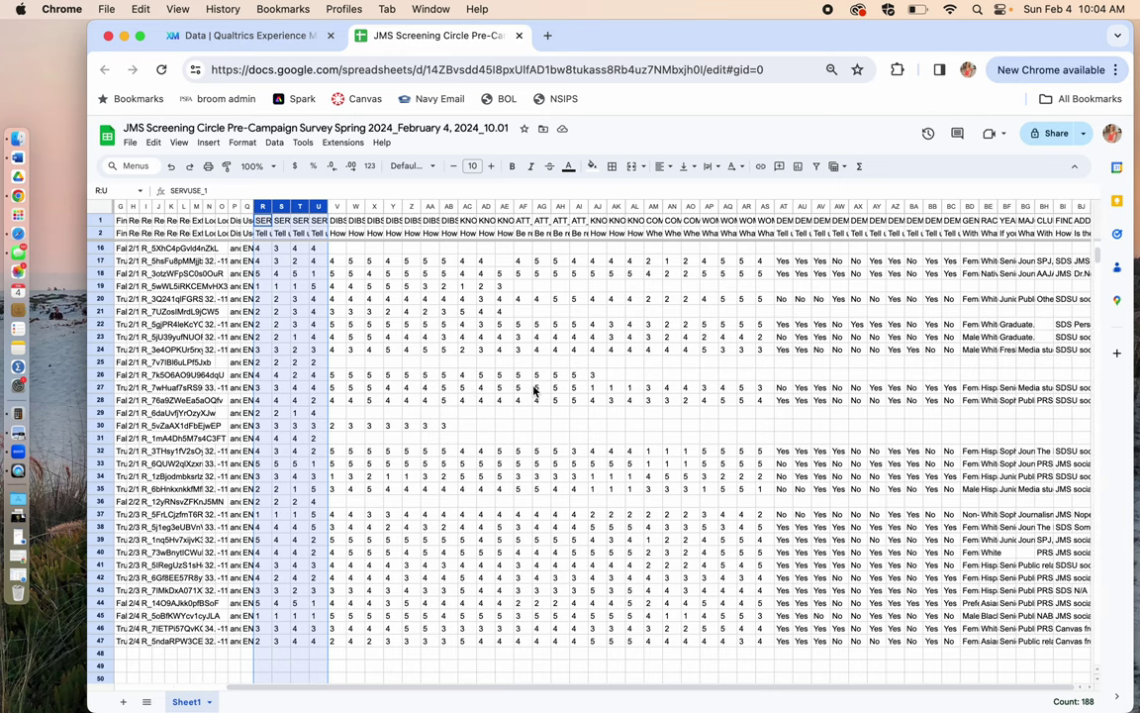
Insert a column to the right of the ADD column, BJ, and title it SERVUSE in BK1
{"action": "left_click", "coordinate": [1081, 206]}
{"action": "right_click", "coordinate": [1081, 206]}
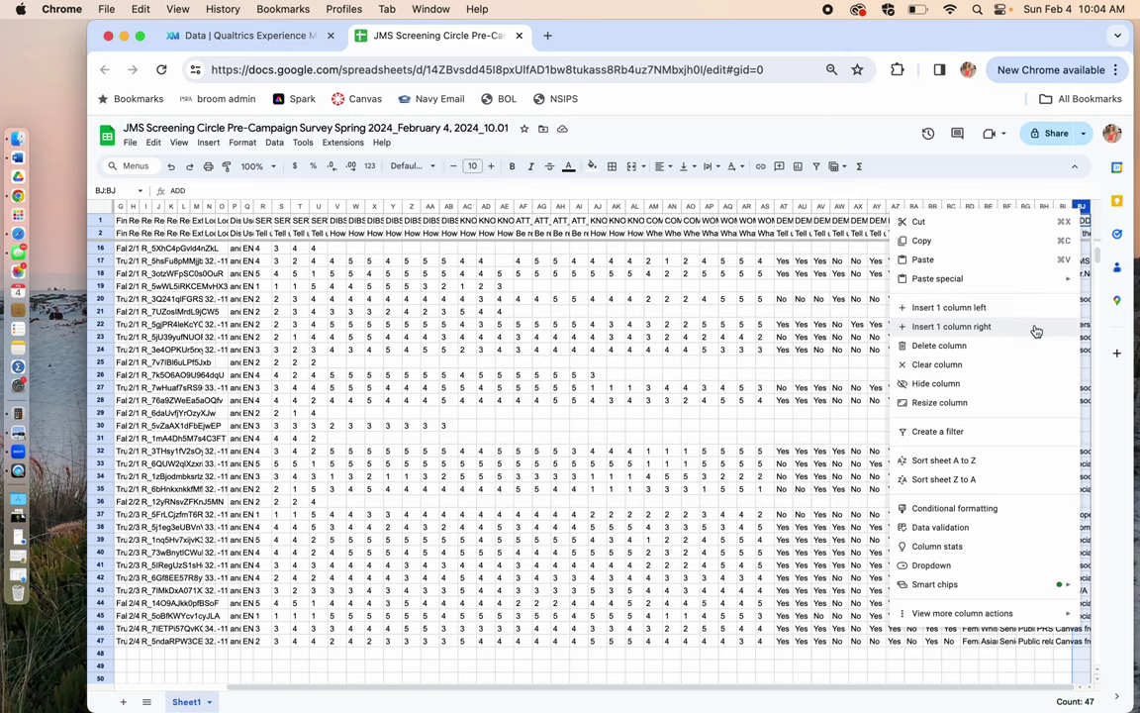
{"action": "left_click", "coordinate": [1034, 326]}
{"action": "left_click", "coordinate": [1077, 223]}
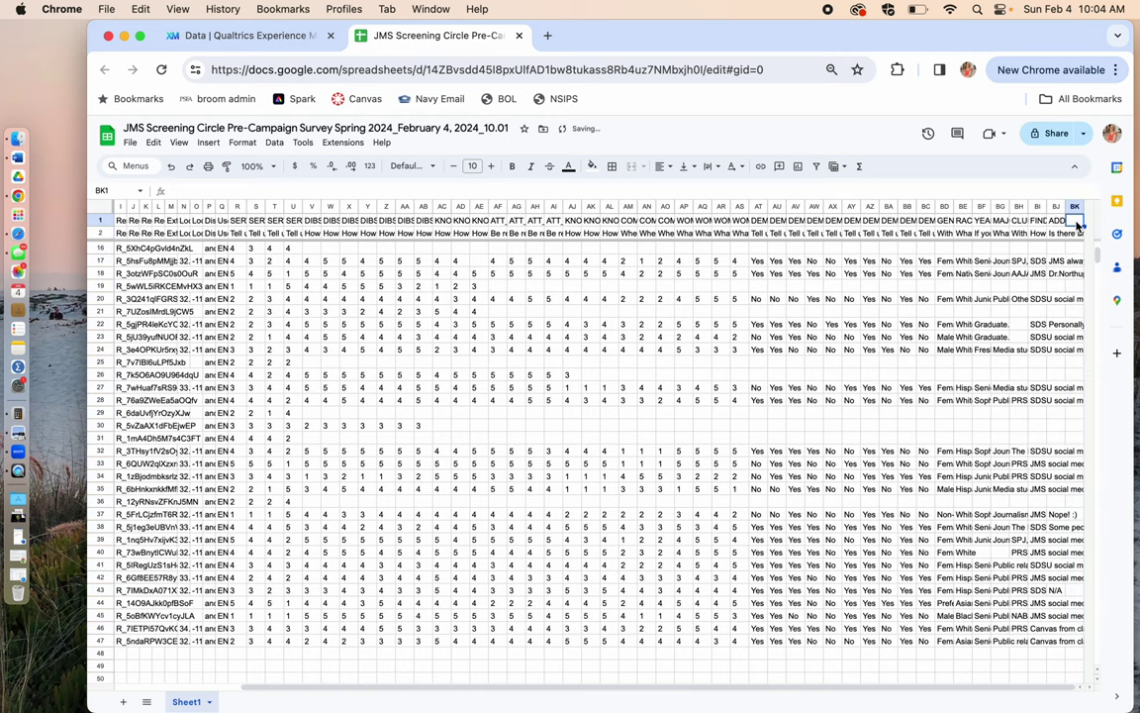
{"action": "type", "text": "SERV"}
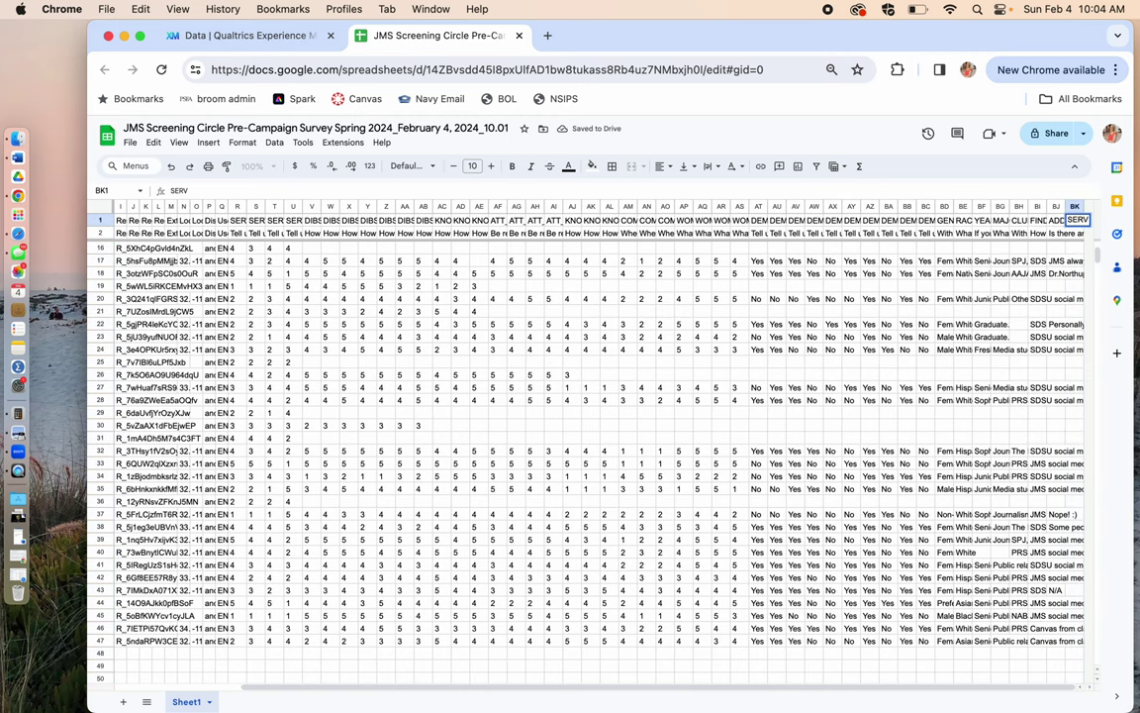
{"action": "type", "text": "-"}
{"action": "key", "text": "BackSpace"}
{"action": "type", "text": "USE"}
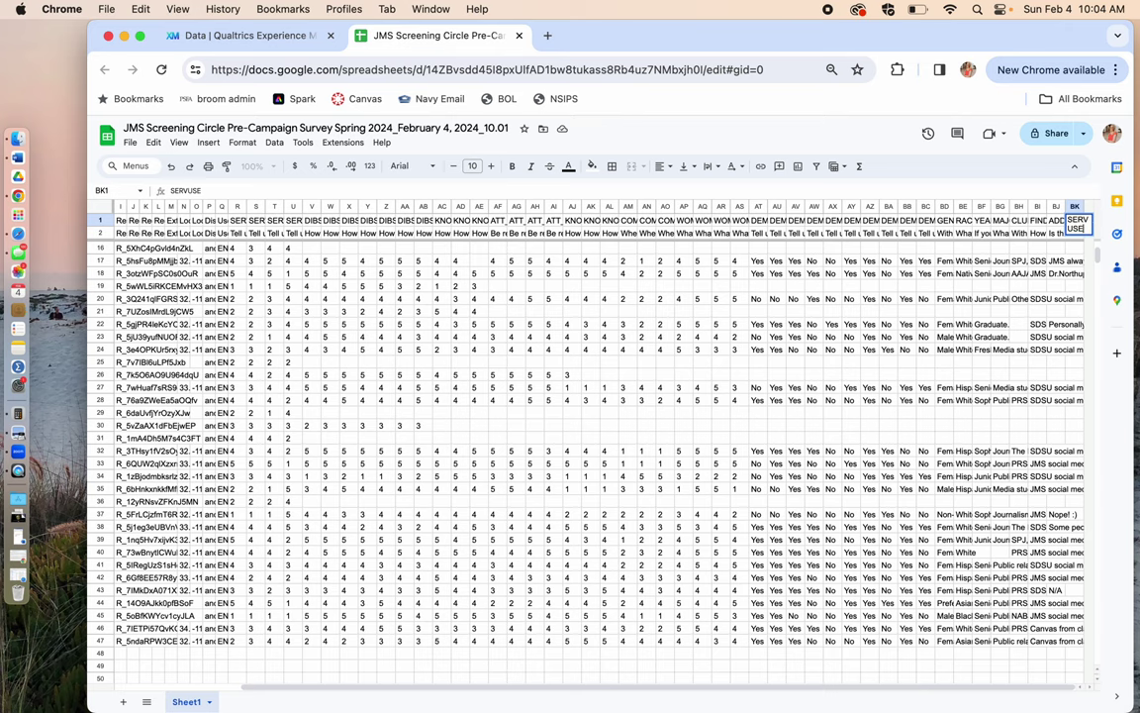
{"action": "key", "text": "Return"}
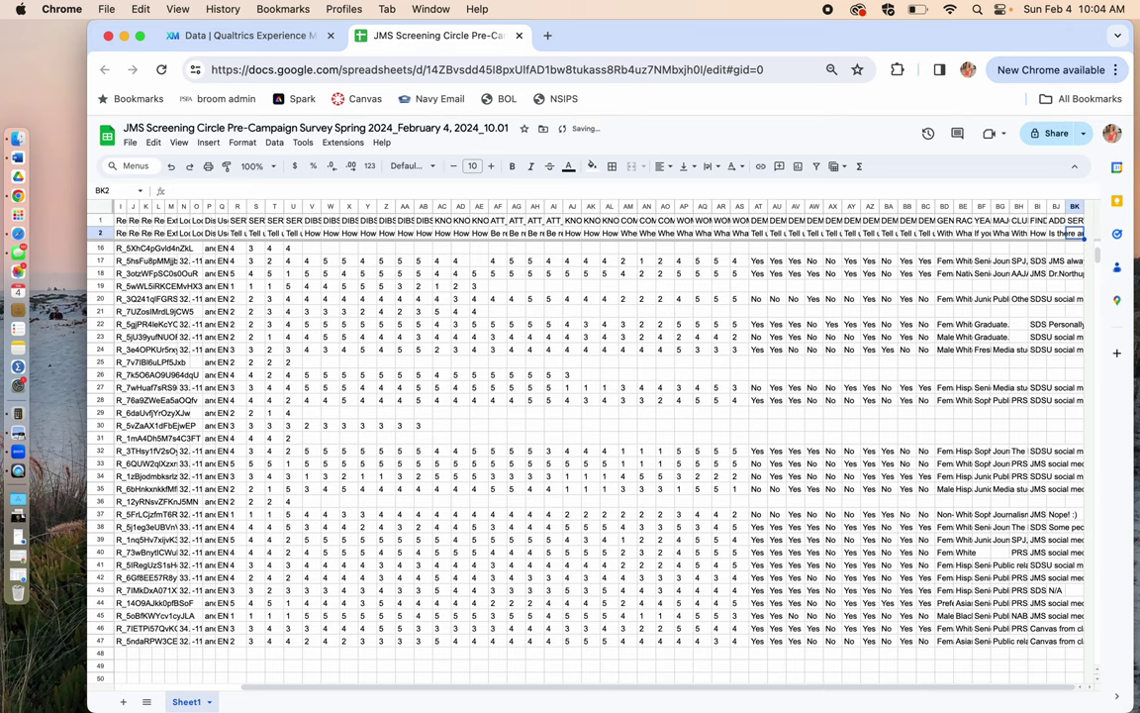
Average the first response's four SERVUSE answers in BK3 with the formula =AVERAGE(R3:U3)
{"action": "key", "text": "Down"}
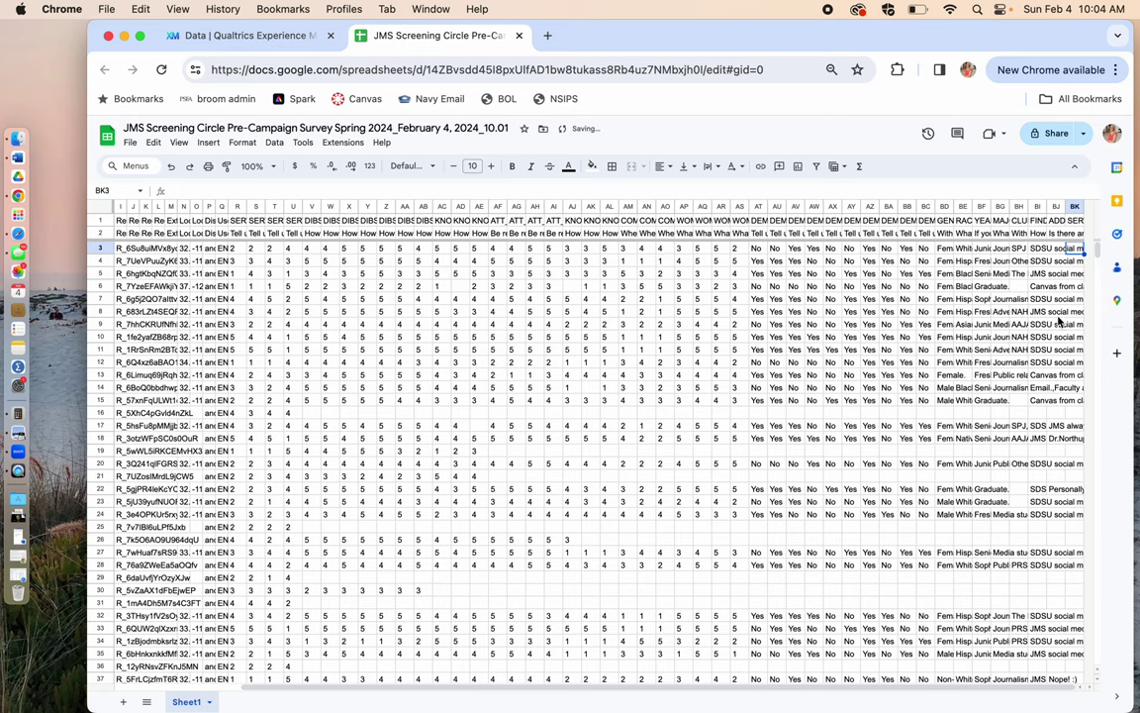
{"action": "type", "text": "="}
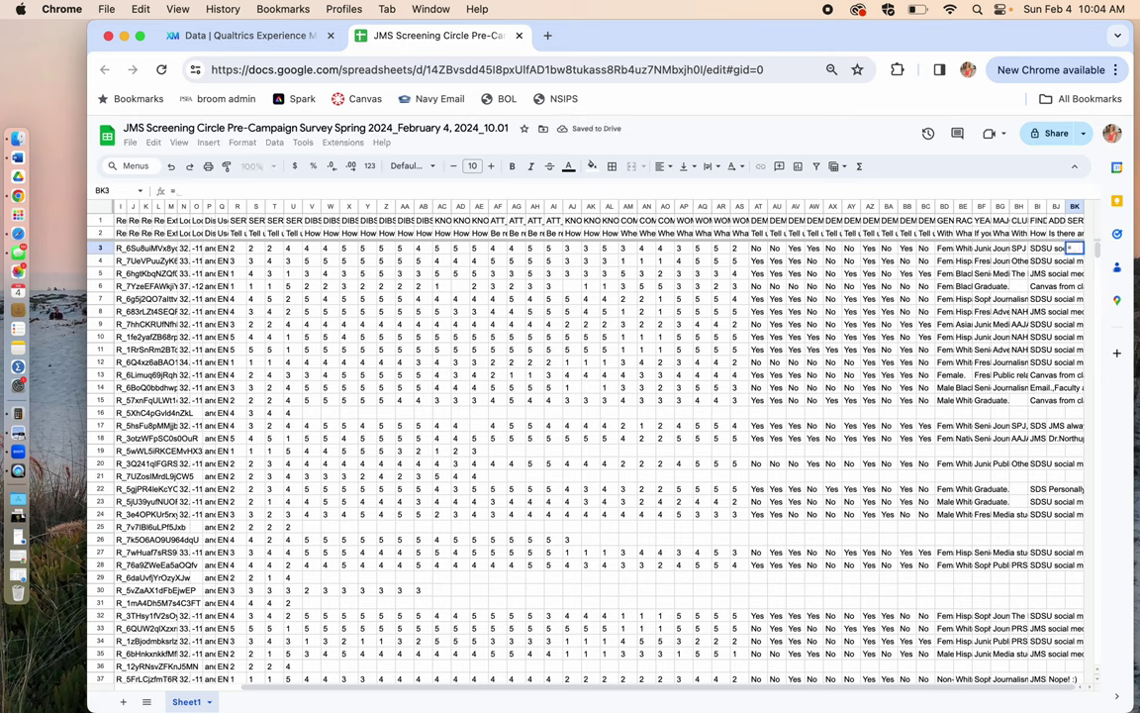
{"action": "type", "text": "AVER"}
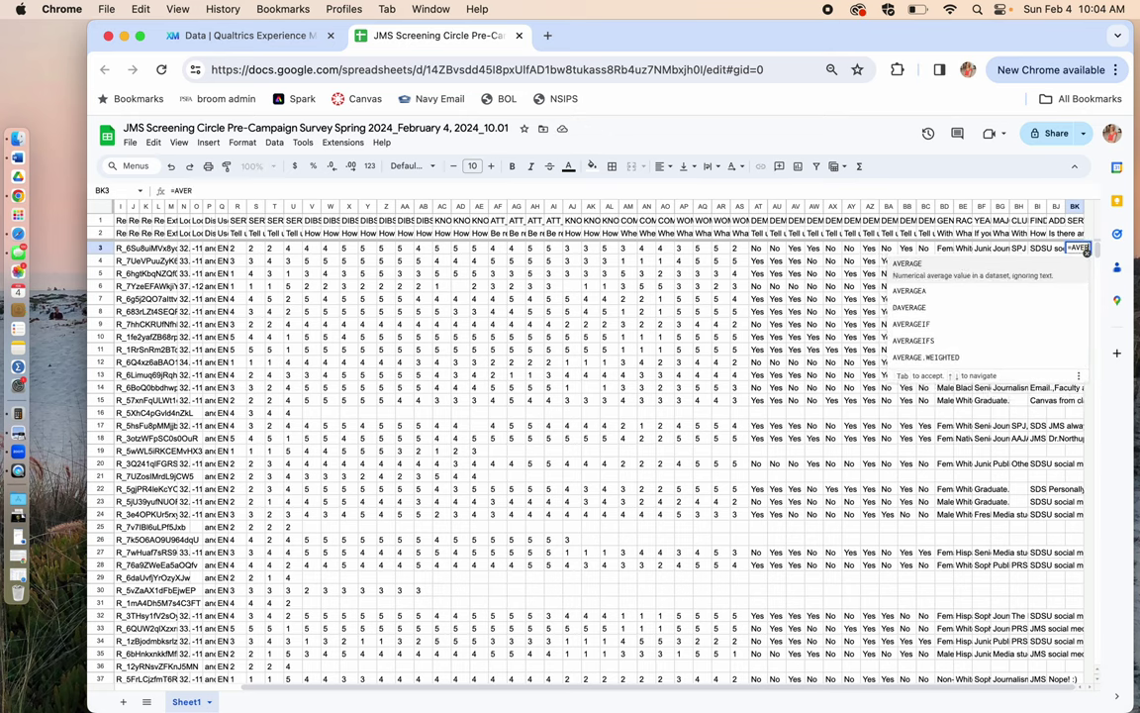
{"action": "left_click", "coordinate": [948, 276]}
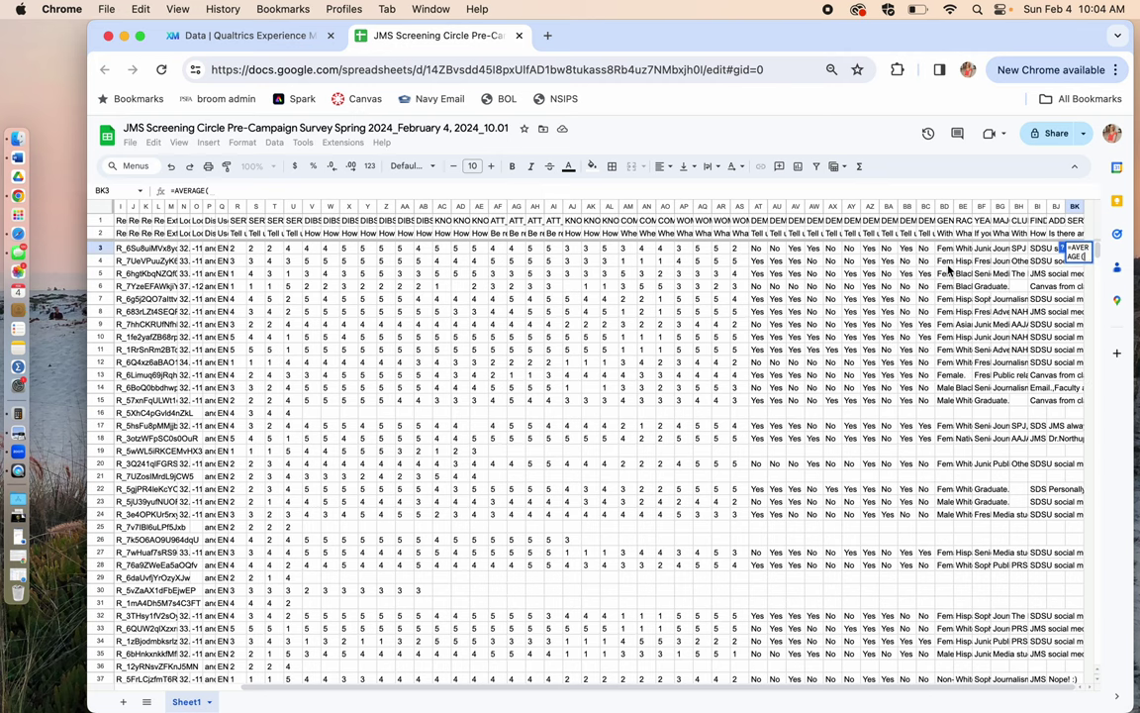
{"action": "scroll", "coordinate": [567, 348], "scroll_direction": "left", "scroll_amount": 5}
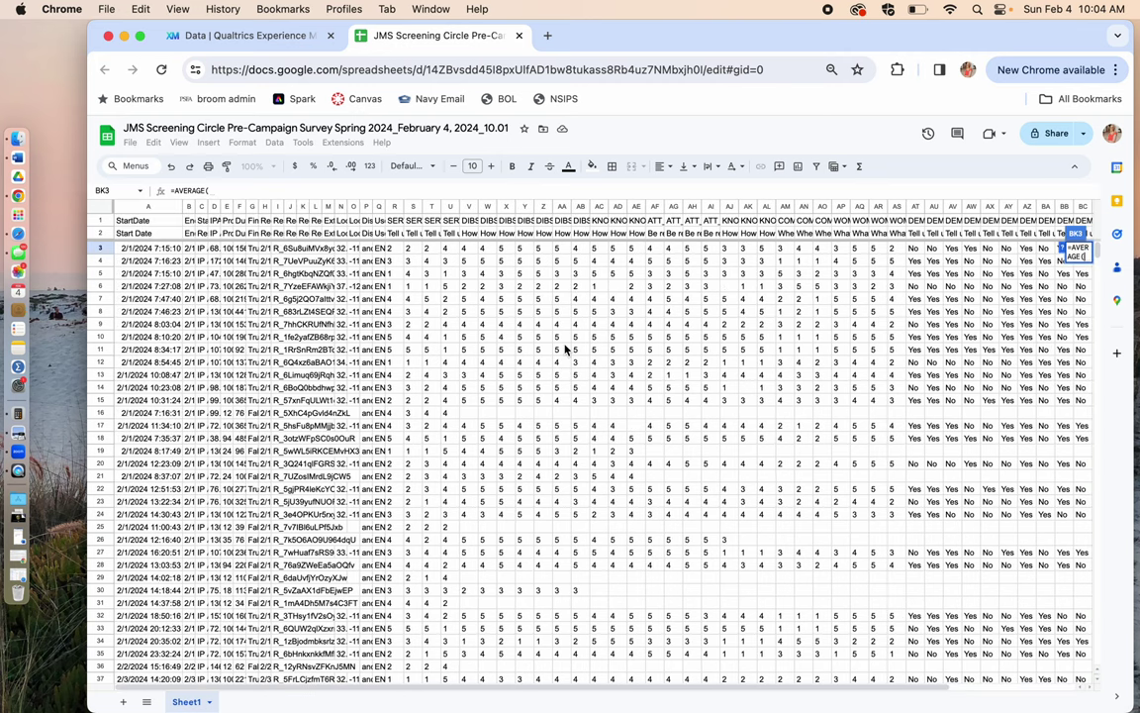
{"action": "left_click", "coordinate": [398, 249]}
{"action": "left_click_drag", "start_coordinate": [400, 252], "coordinate": [446, 252]}
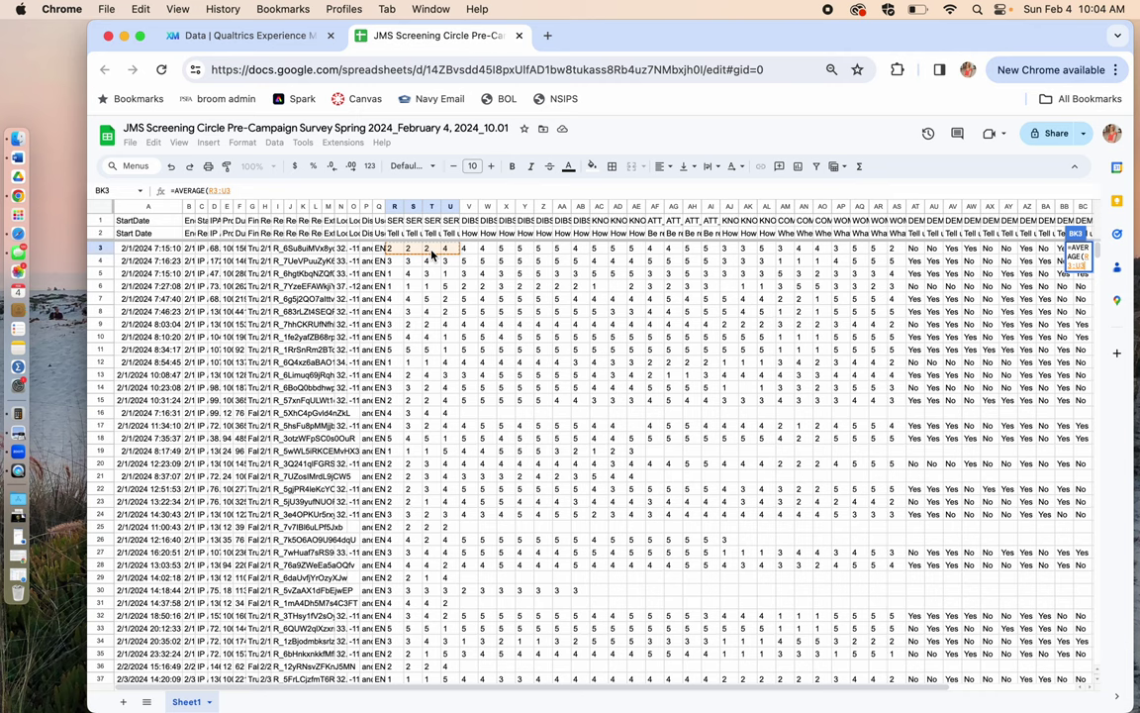
{"action": "key", "text": "Return"}
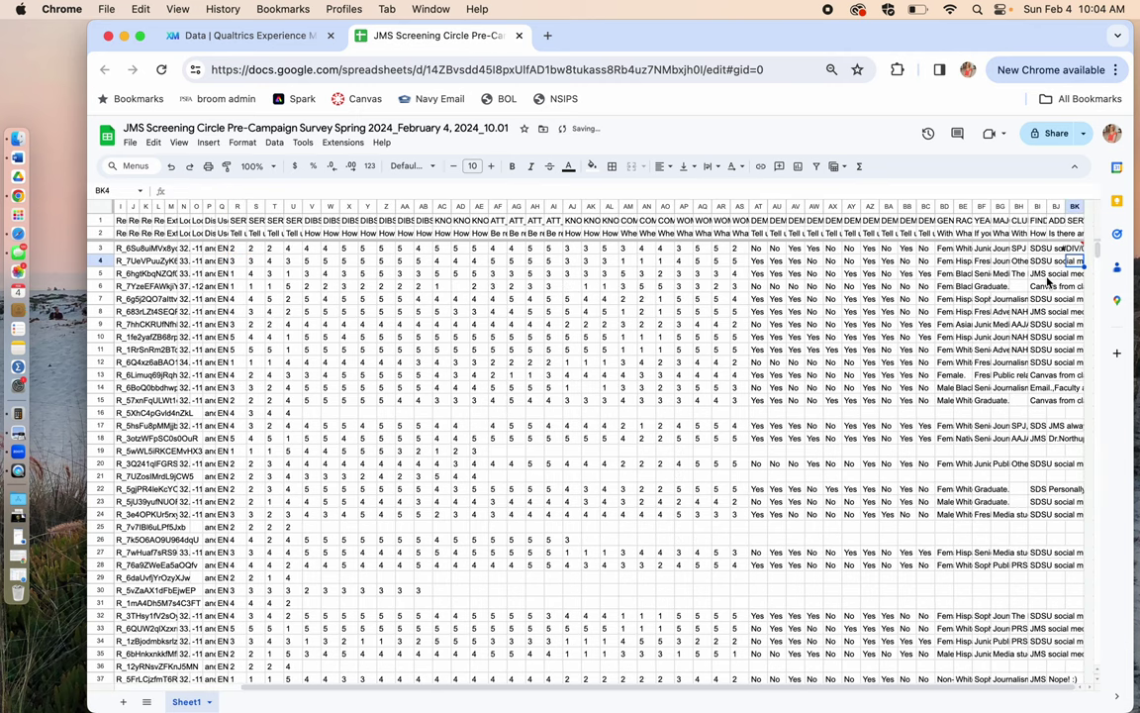
{"action": "mouse_move", "coordinate": [1073, 253]}
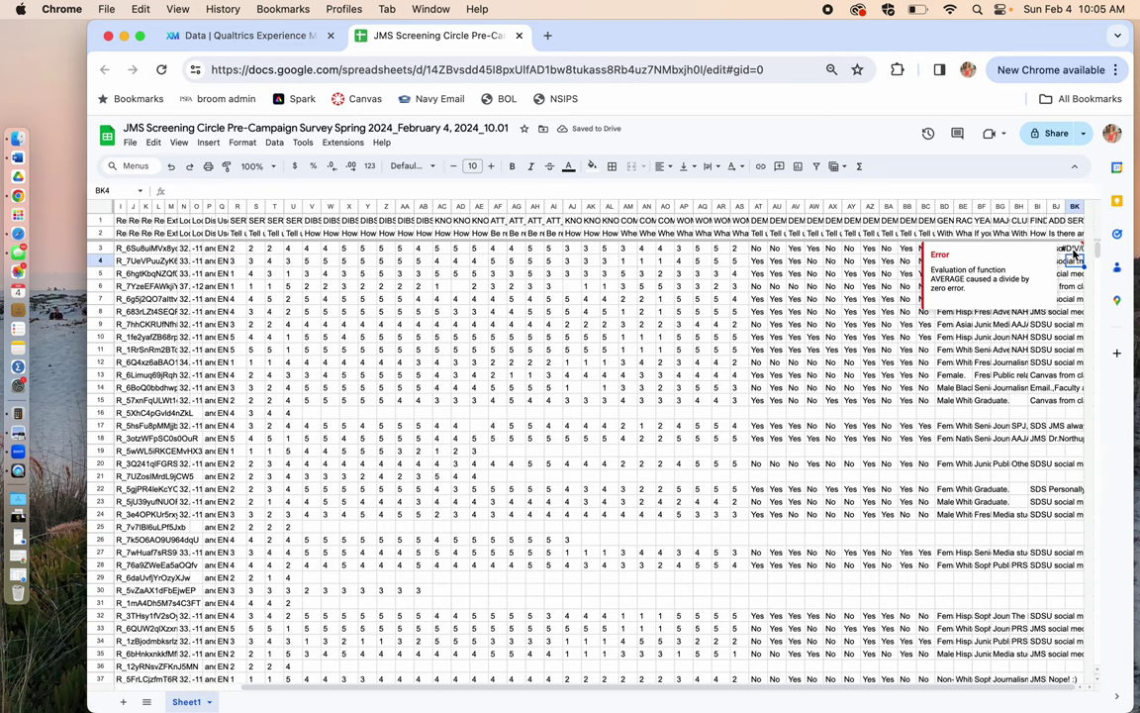
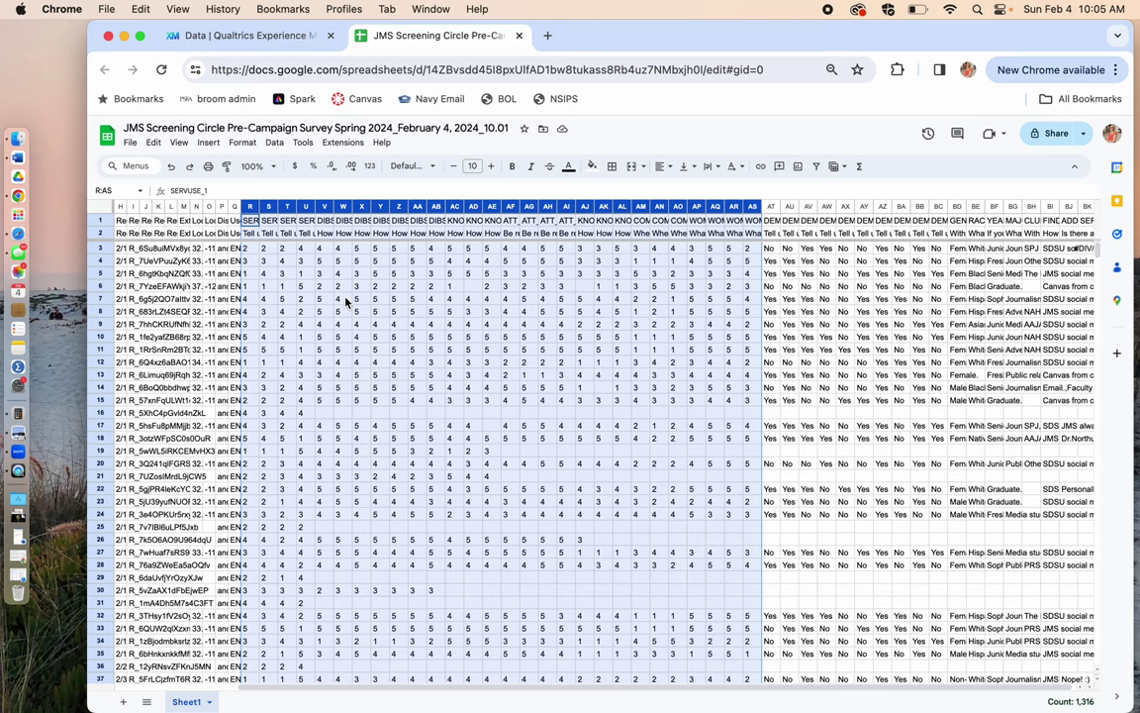
Format the selected answer columns, R through AS, as Number and check the SERVUSE average in BK3
{"action": "left_click", "coordinate": [275, 143]}
{"action": "mouse_move", "coordinate": [242, 142]}
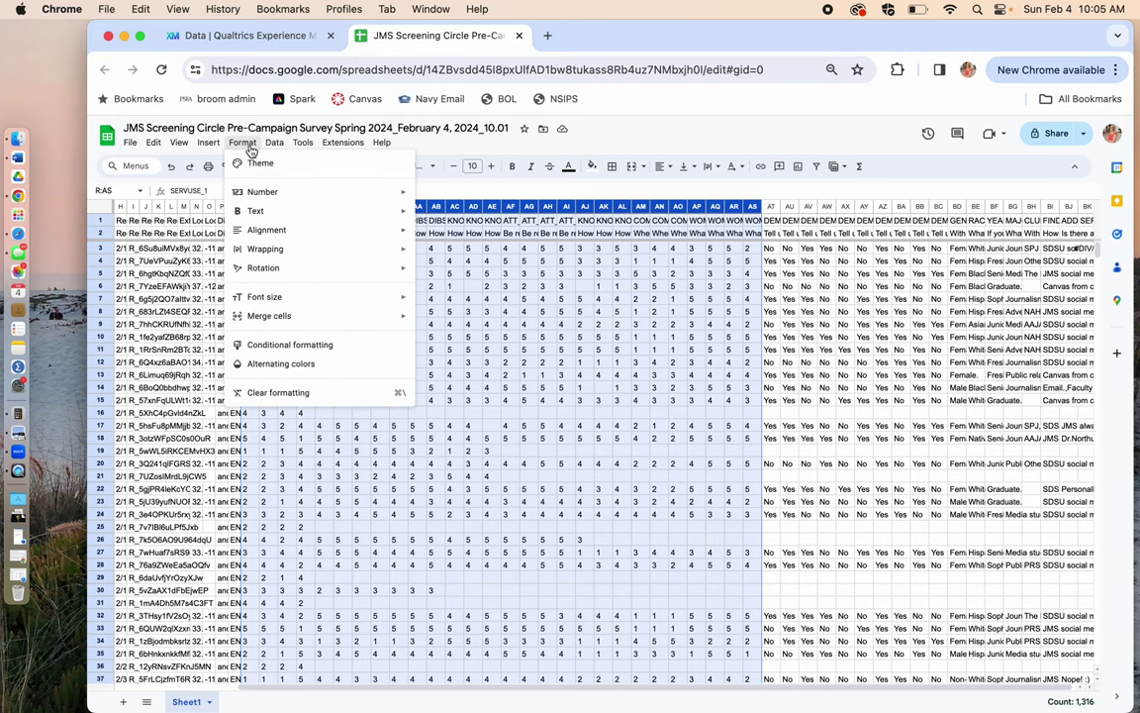
{"action": "mouse_move", "coordinate": [250, 195]}
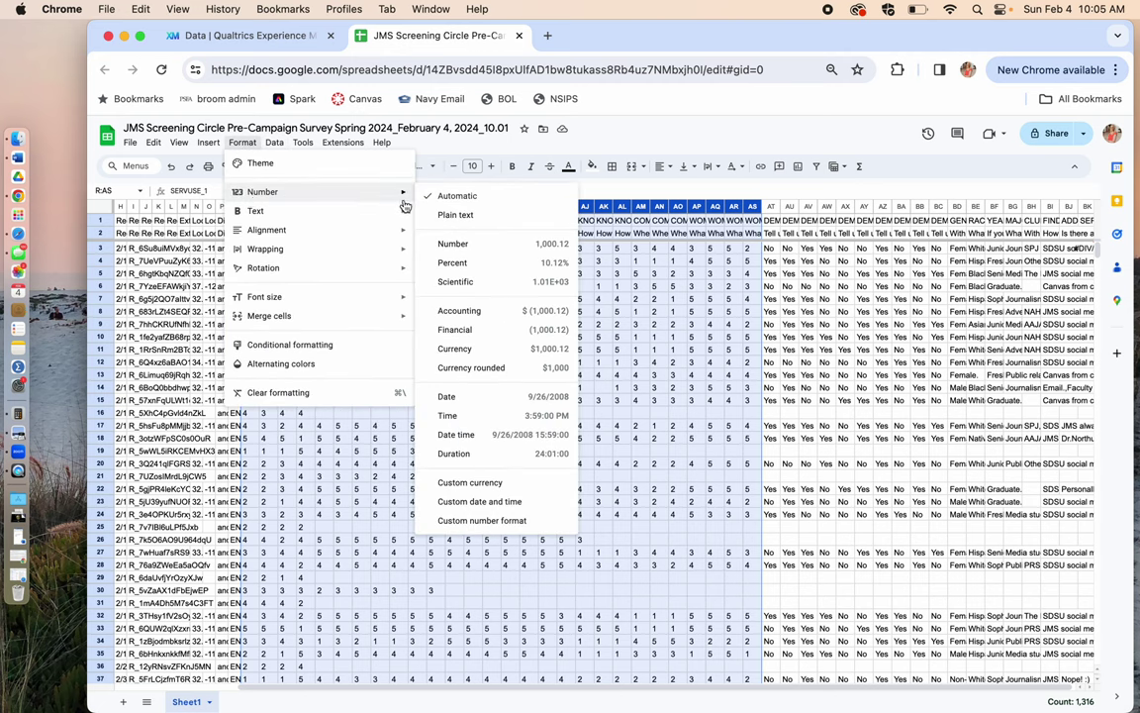
{"action": "left_click", "coordinate": [483, 246]}
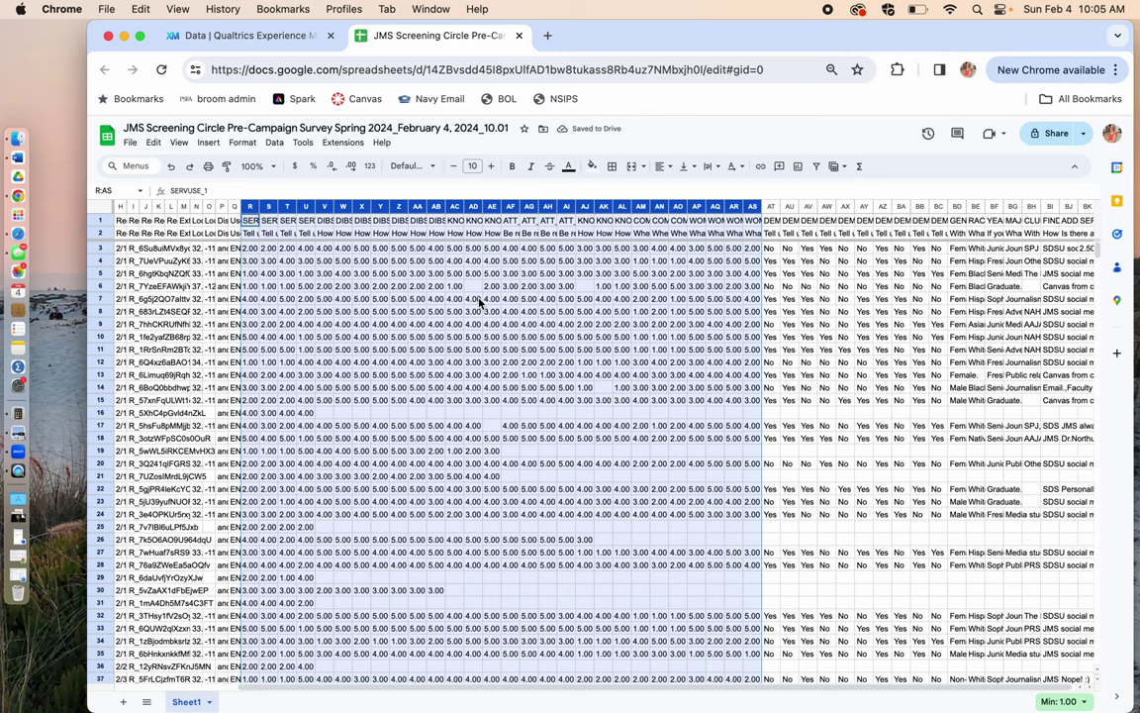
{"action": "scroll", "coordinate": [516, 323], "scroll_direction": "right", "scroll_amount": 1}
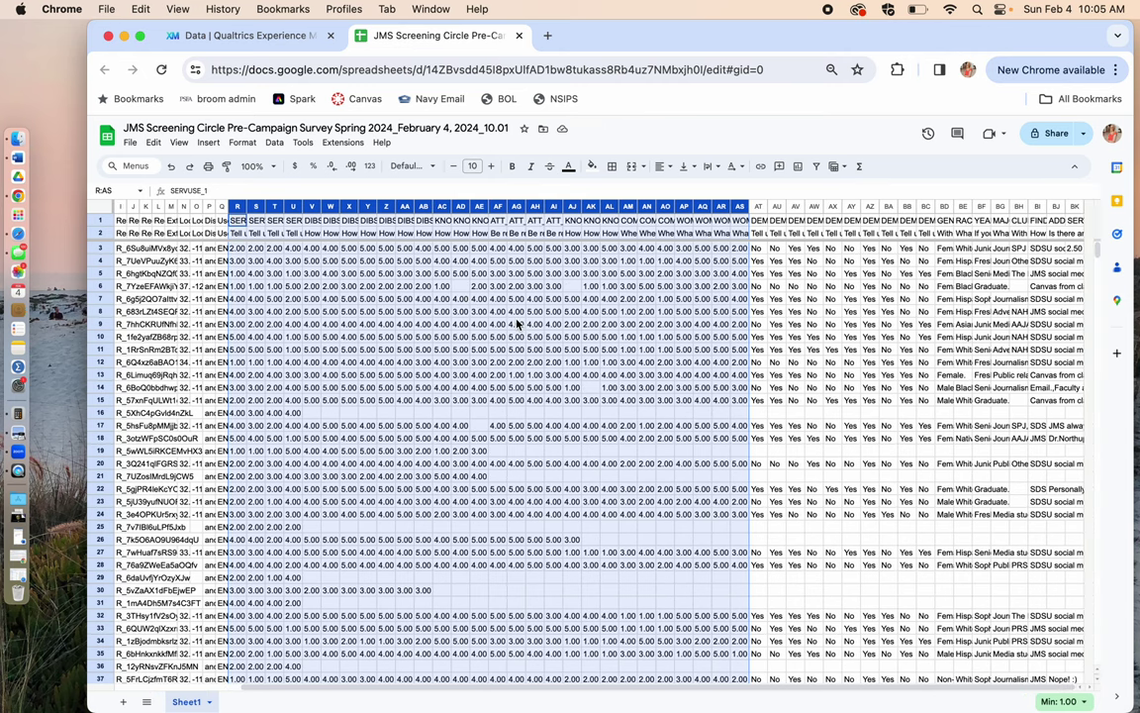
{"action": "left_click", "coordinate": [1073, 247]}
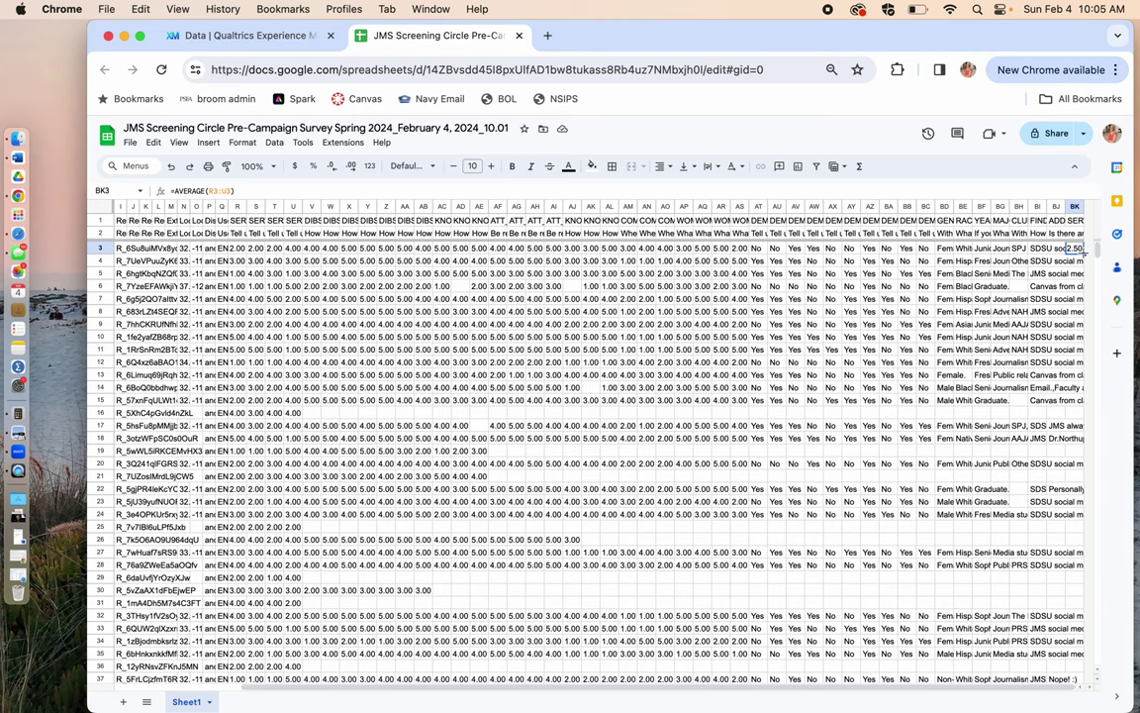
Set the sheet zoom to 200% and resize the SERVUSE column, BK, to a width of 50 pixels
{"action": "left_click", "coordinate": [274, 167]}
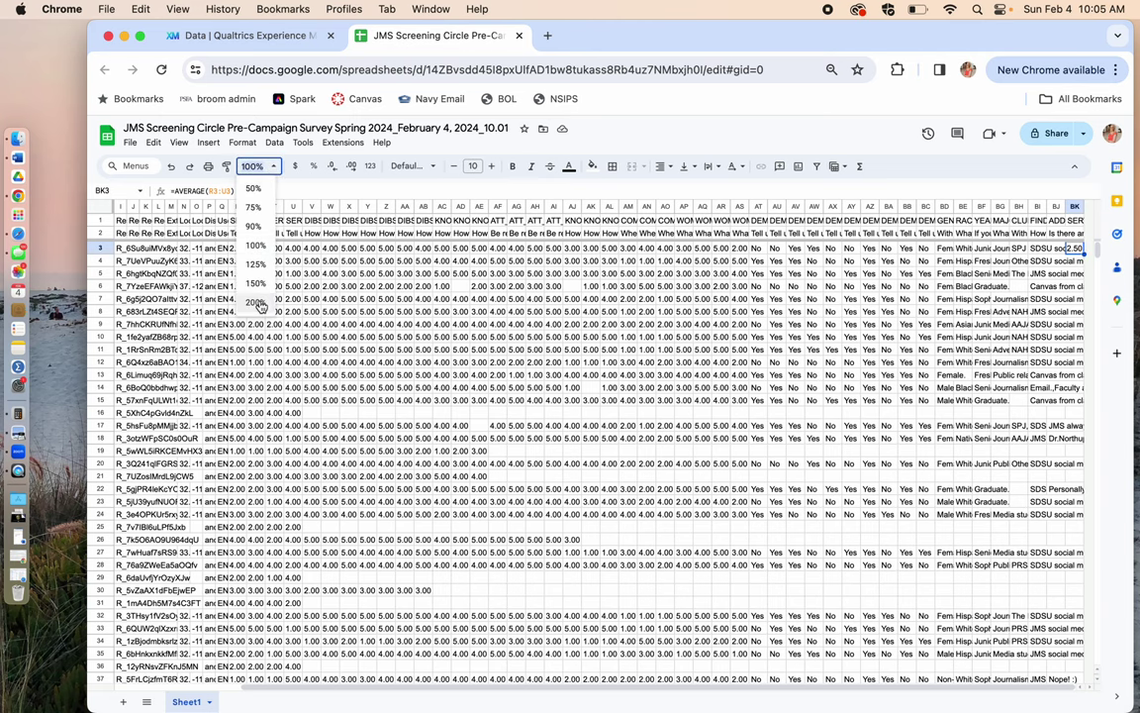
{"action": "left_click", "coordinate": [237, 276]}
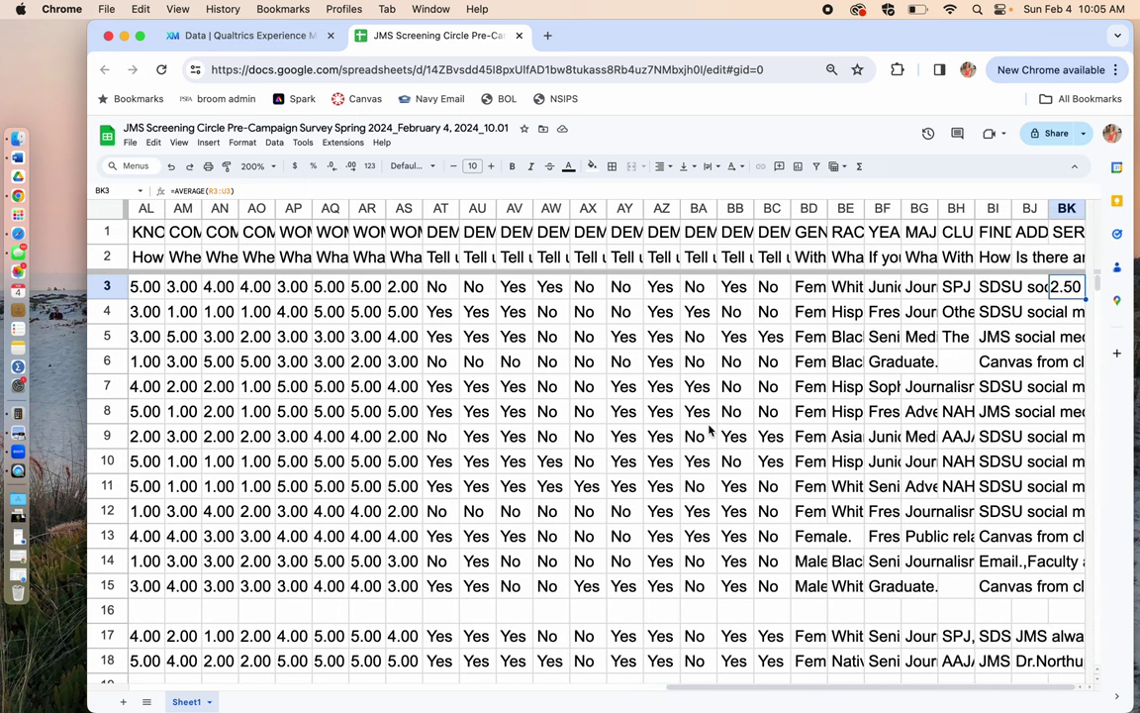
{"action": "left_click", "coordinate": [1067, 211]}
{"action": "right_click", "coordinate": [1067, 210]}
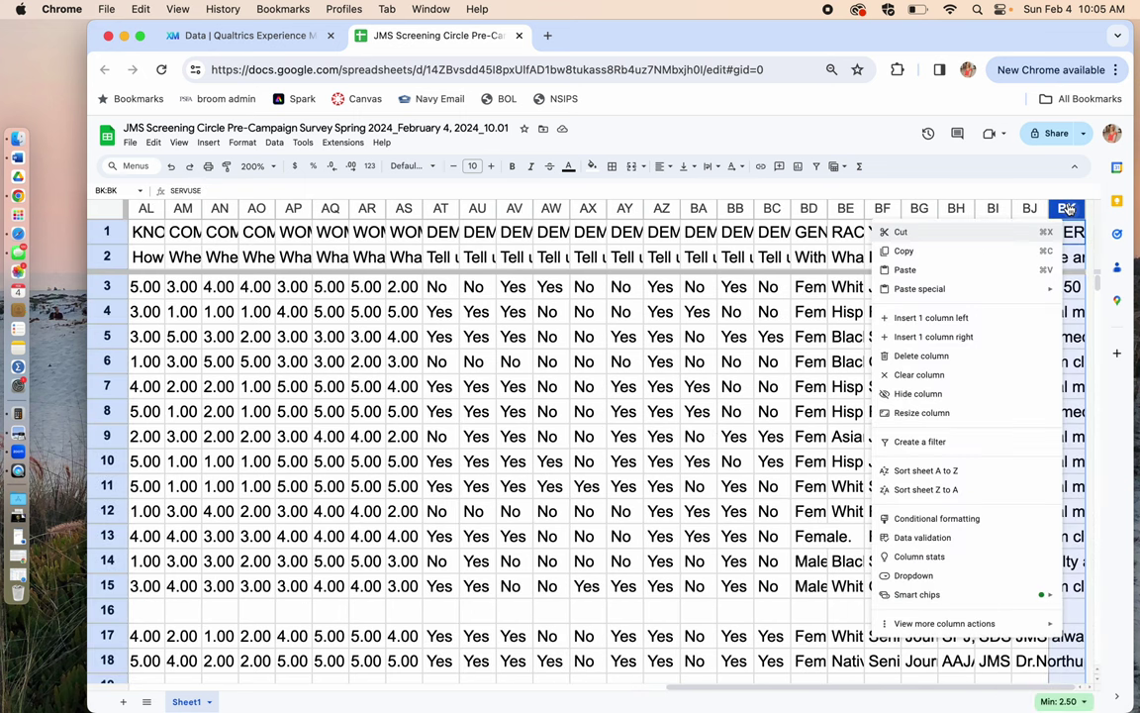
{"action": "left_click", "coordinate": [1015, 397]}
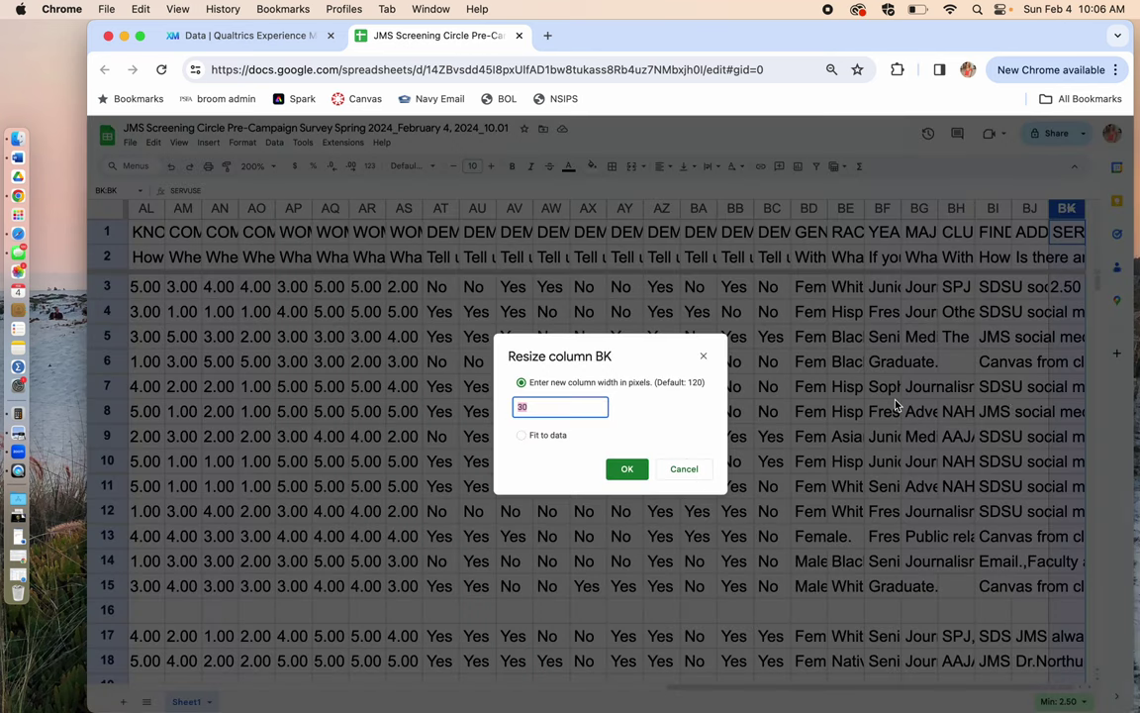
{"action": "type", "text": "50"}
{"action": "key", "text": "Return"}
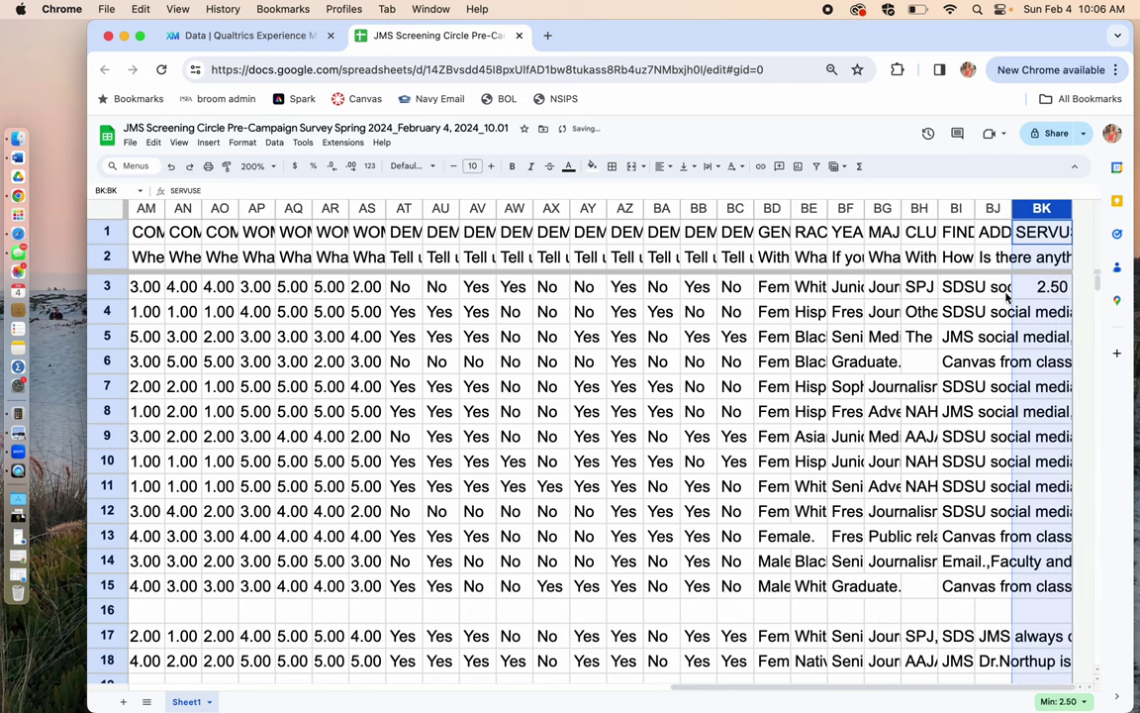
Fill the SERVUSE average formula from BK3 down through the last response in BK47 and review the column
{"action": "left_click", "coordinate": [1045, 289]}
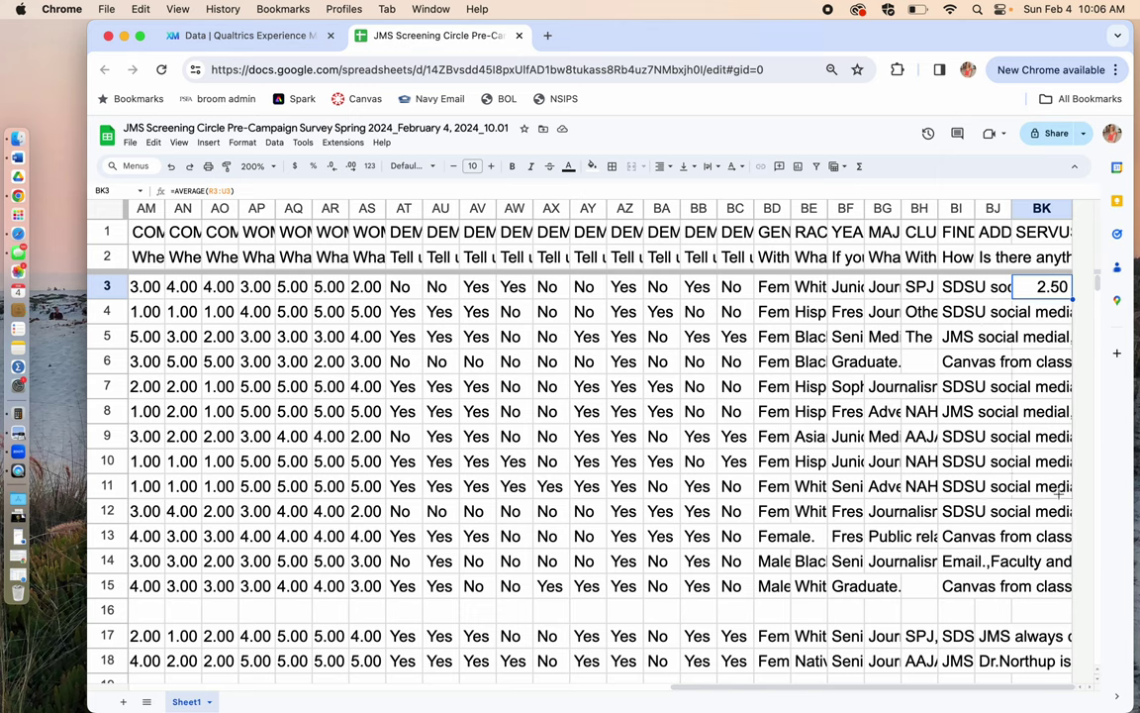
{"action": "left_click_drag", "start_coordinate": [1072, 298], "coordinate": [1057, 582]}
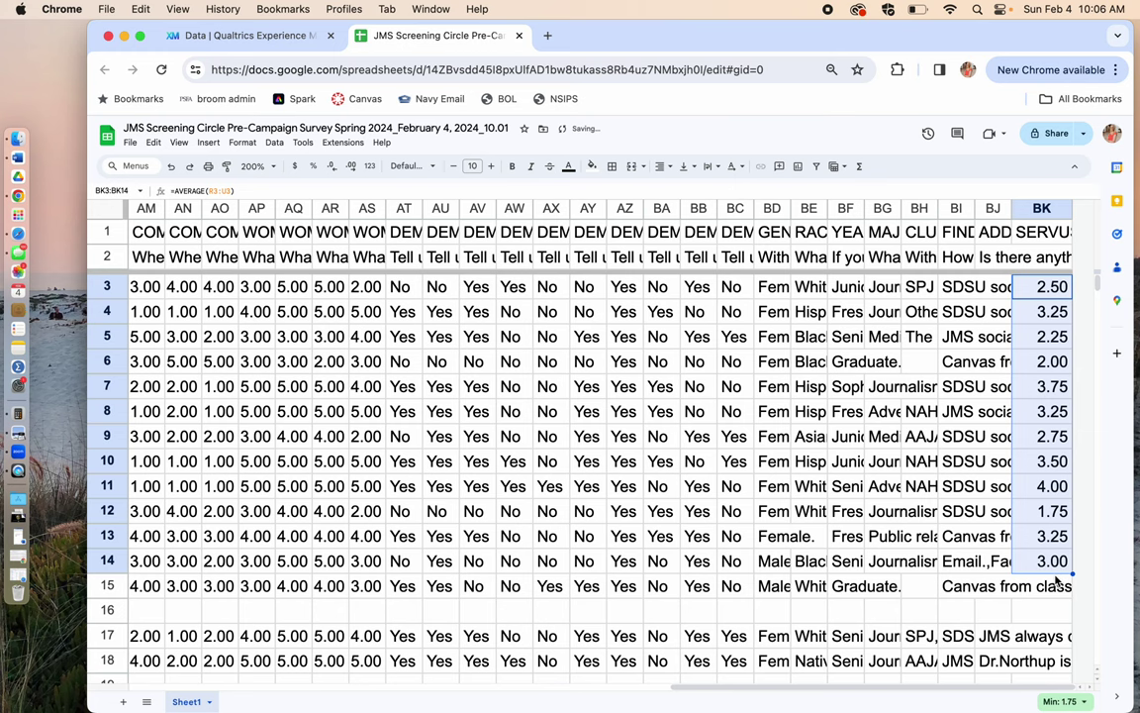
{"action": "scroll", "coordinate": [1057, 582], "scroll_direction": "down", "scroll_amount": 2}
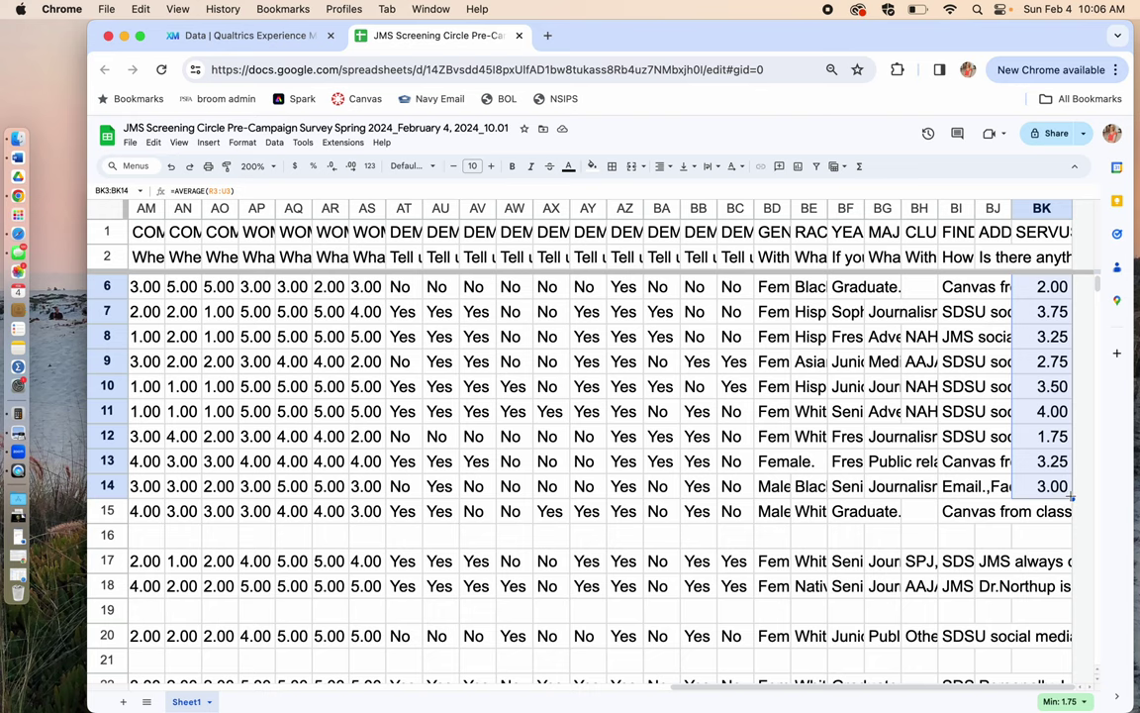
{"action": "left_click_drag", "start_coordinate": [1073, 503], "coordinate": [1069, 681]}
{"action": "scroll", "coordinate": [1072, 555], "scroll_direction": "down", "scroll_amount": 5}
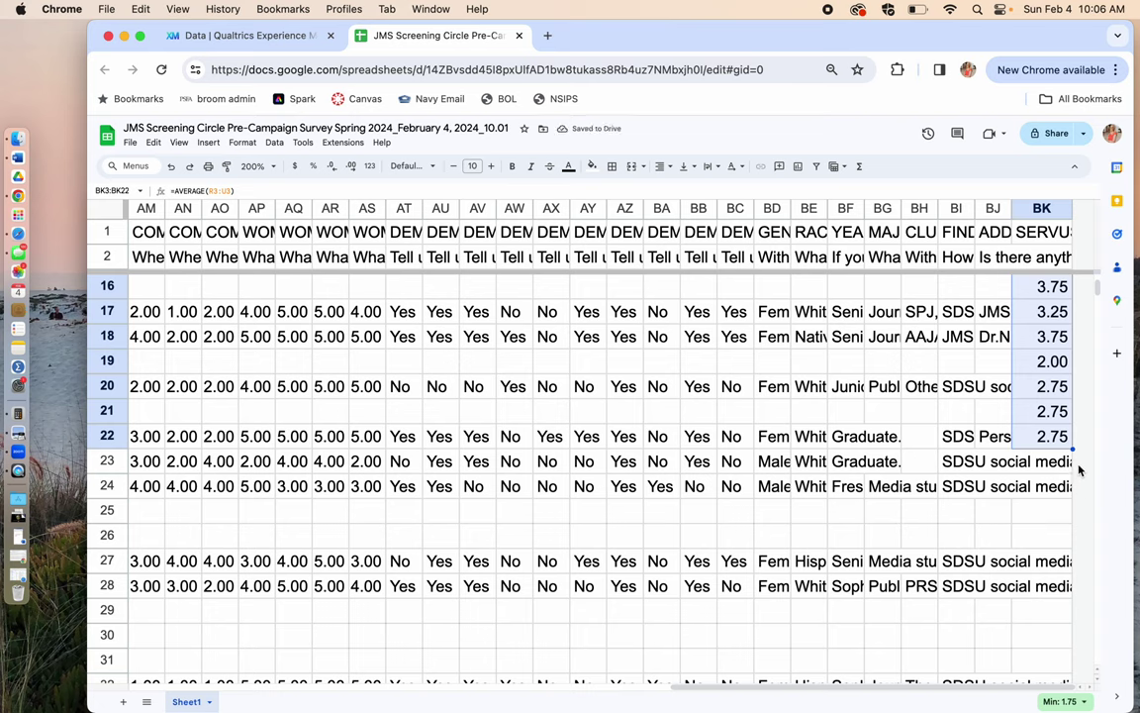
{"action": "left_click_drag", "start_coordinate": [1072, 449], "coordinate": [1064, 610]}
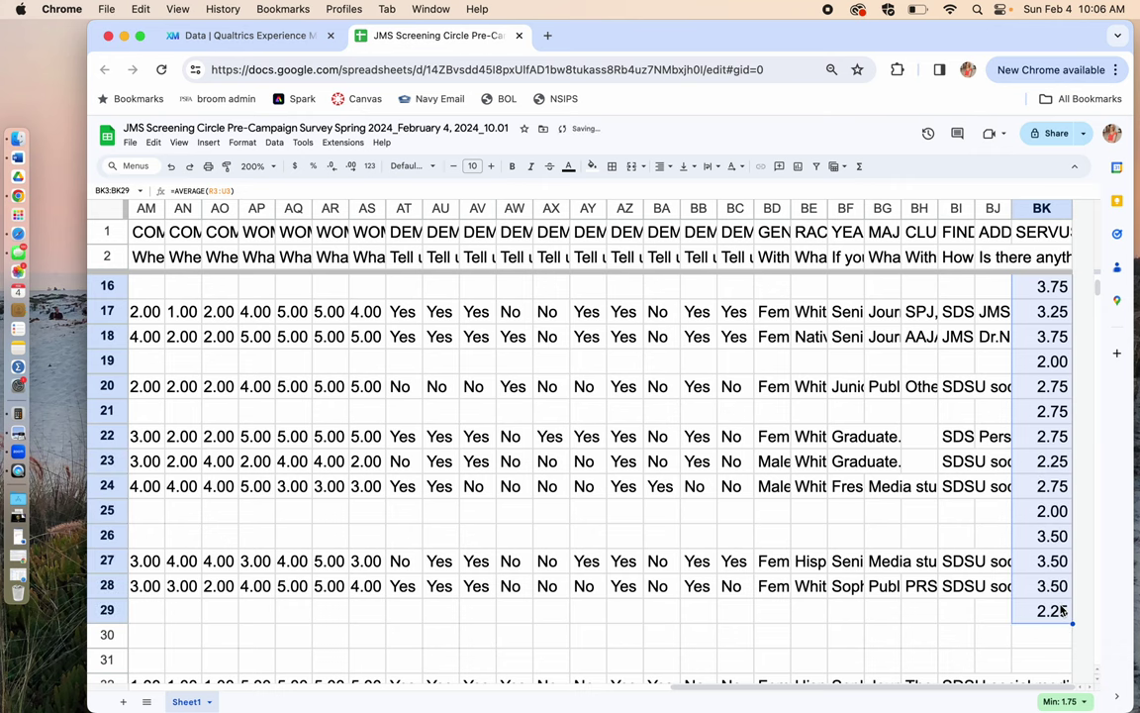
{"action": "scroll", "coordinate": [1065, 517], "scroll_direction": "down", "scroll_amount": 3}
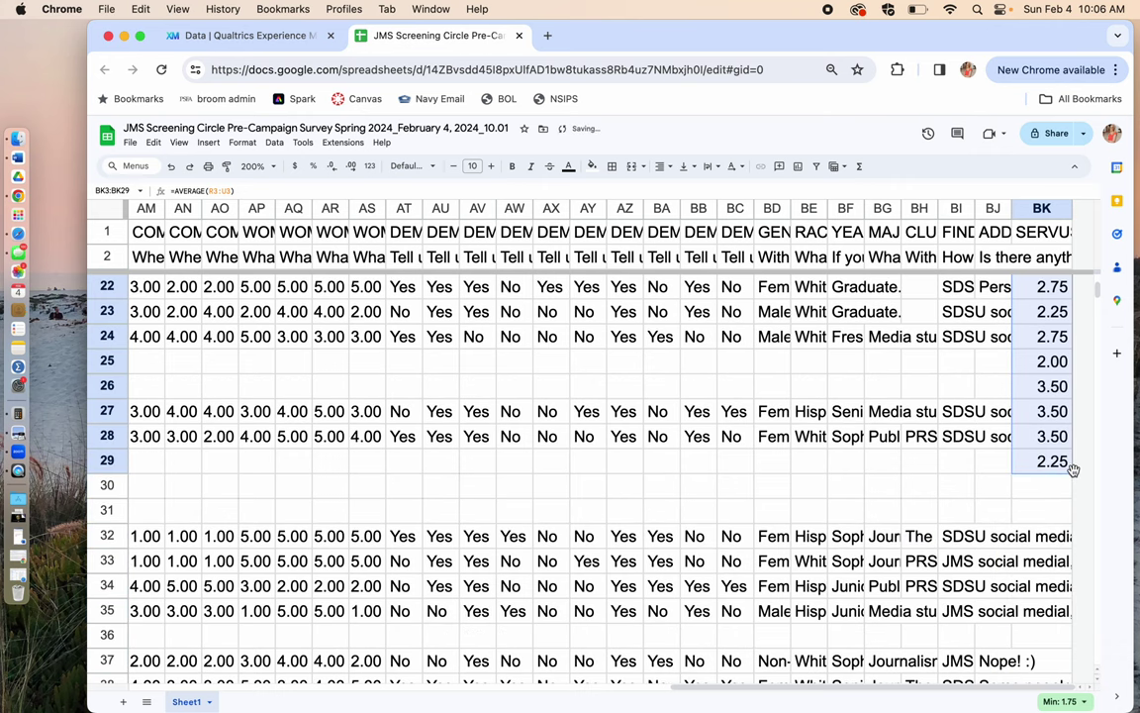
{"action": "left_click_drag", "start_coordinate": [1072, 473], "coordinate": [1065, 658]}
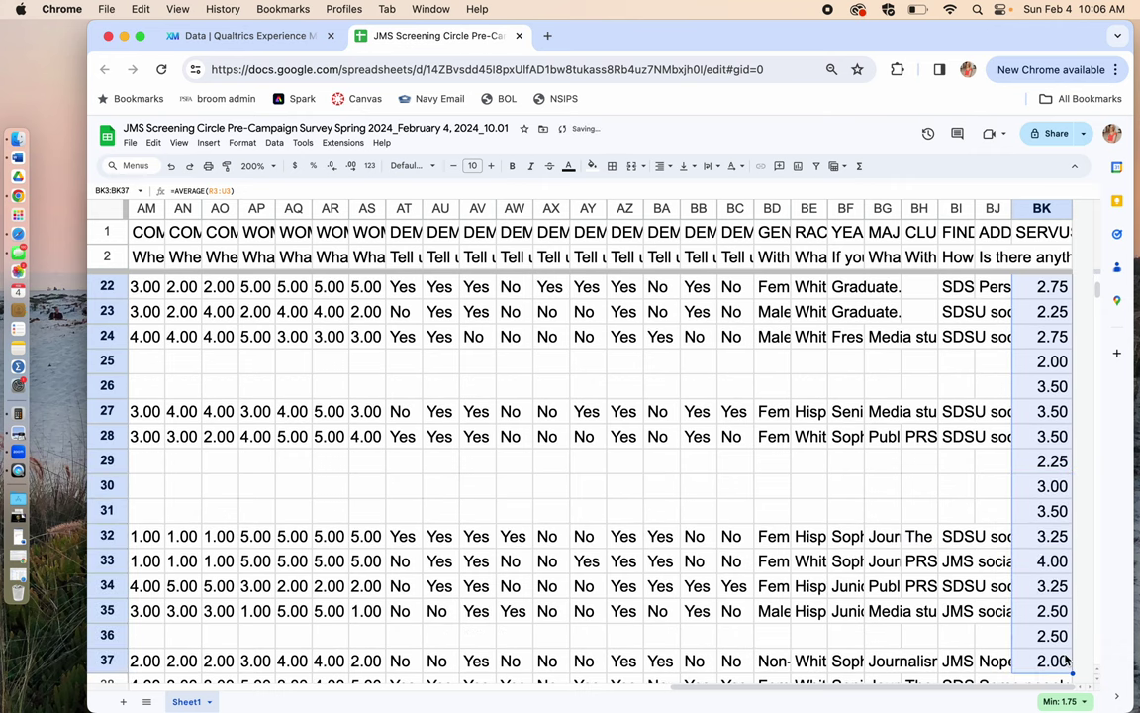
{"action": "scroll", "coordinate": [1065, 594], "scroll_direction": "down", "scroll_amount": 5}
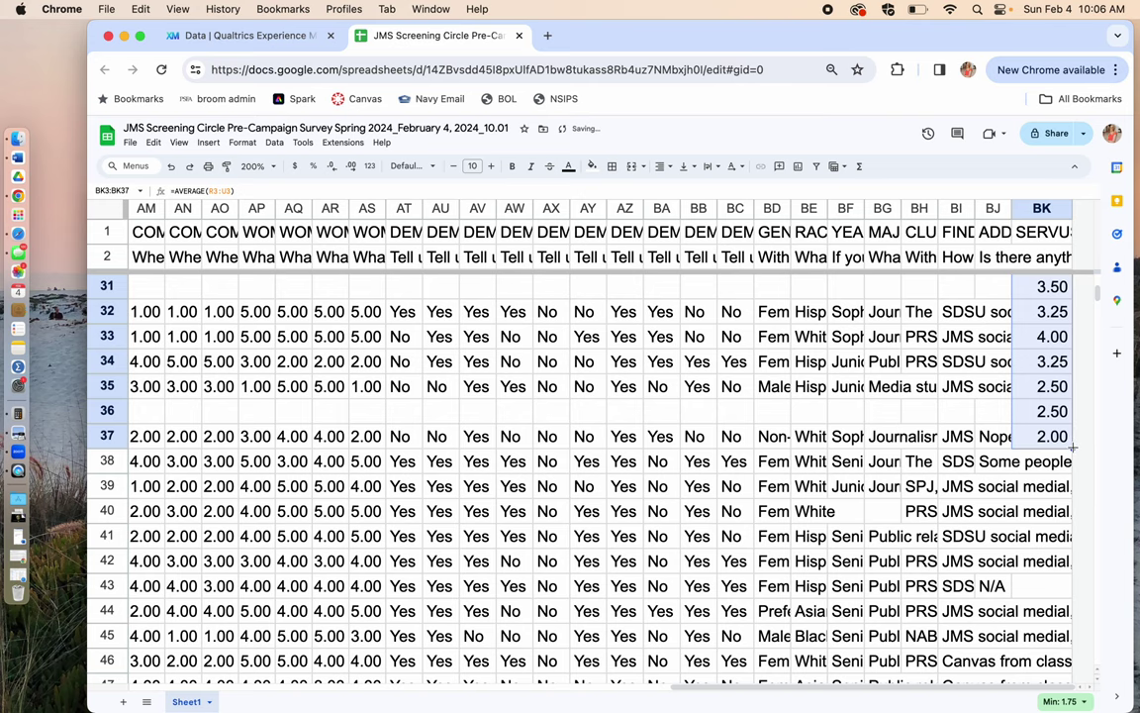
{"action": "left_click_drag", "start_coordinate": [1072, 448], "coordinate": [1059, 679]}
{"action": "scroll", "coordinate": [1046, 630], "scroll_direction": "down", "scroll_amount": 4}
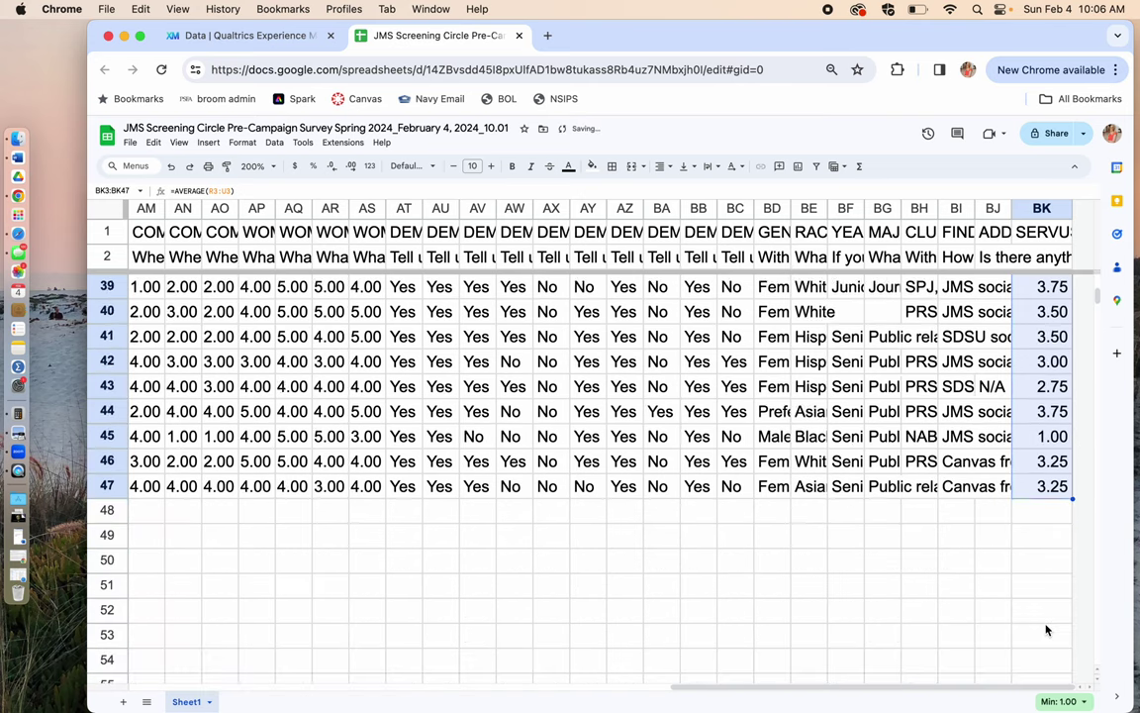
{"action": "scroll", "coordinate": [1053, 525], "scroll_direction": "down", "scroll_amount": 3}
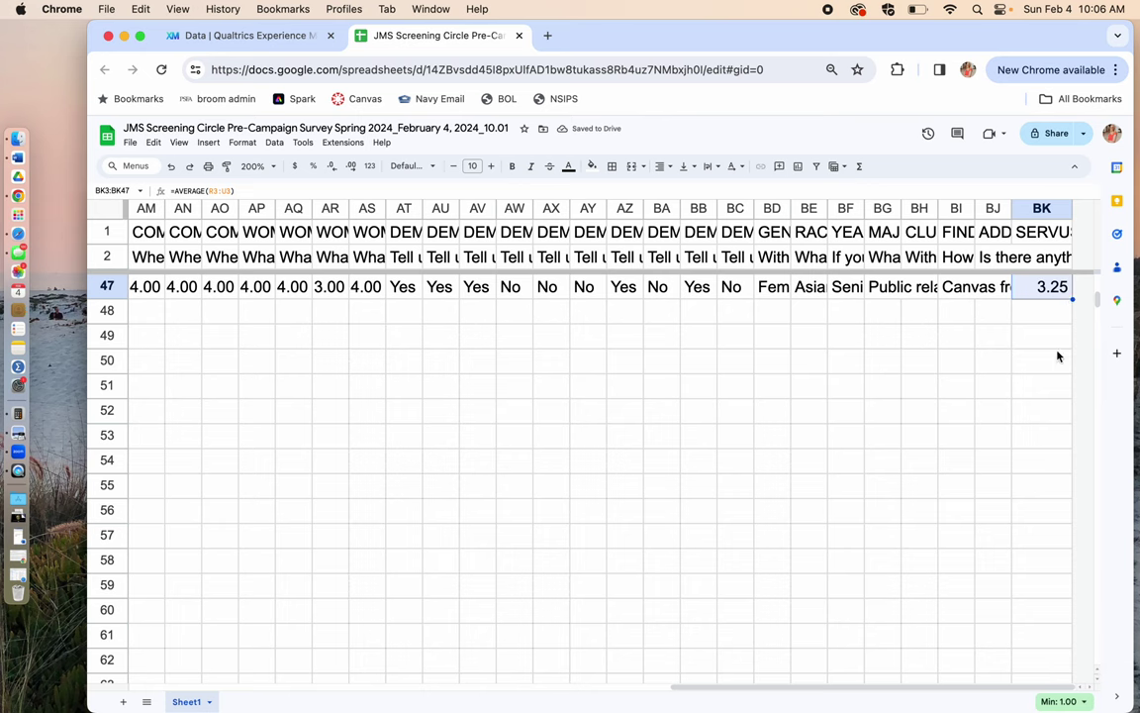
{"action": "scroll", "coordinate": [1056, 356], "scroll_direction": "up", "scroll_amount": 12}
{"action": "scroll", "coordinate": [1057, 358], "scroll_direction": "up", "scroll_amount": 3}
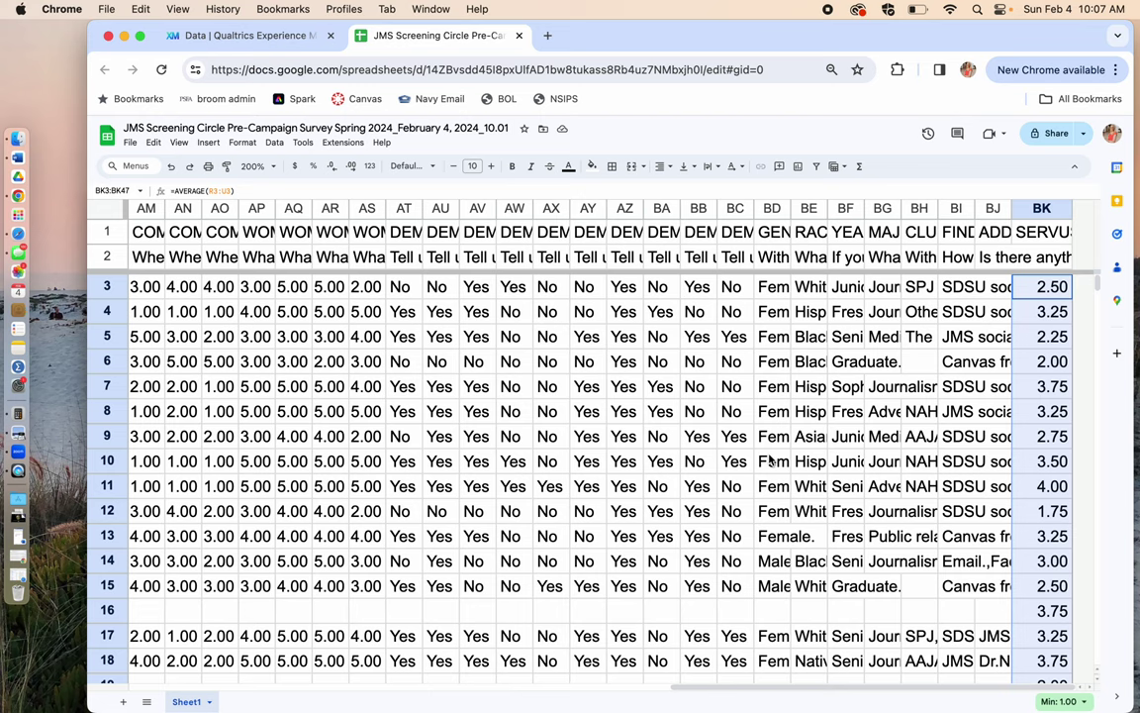
Copy the two header rows, 1 and 2, into a new sheet starting at A1
{"action": "left_click", "coordinate": [104, 229]}
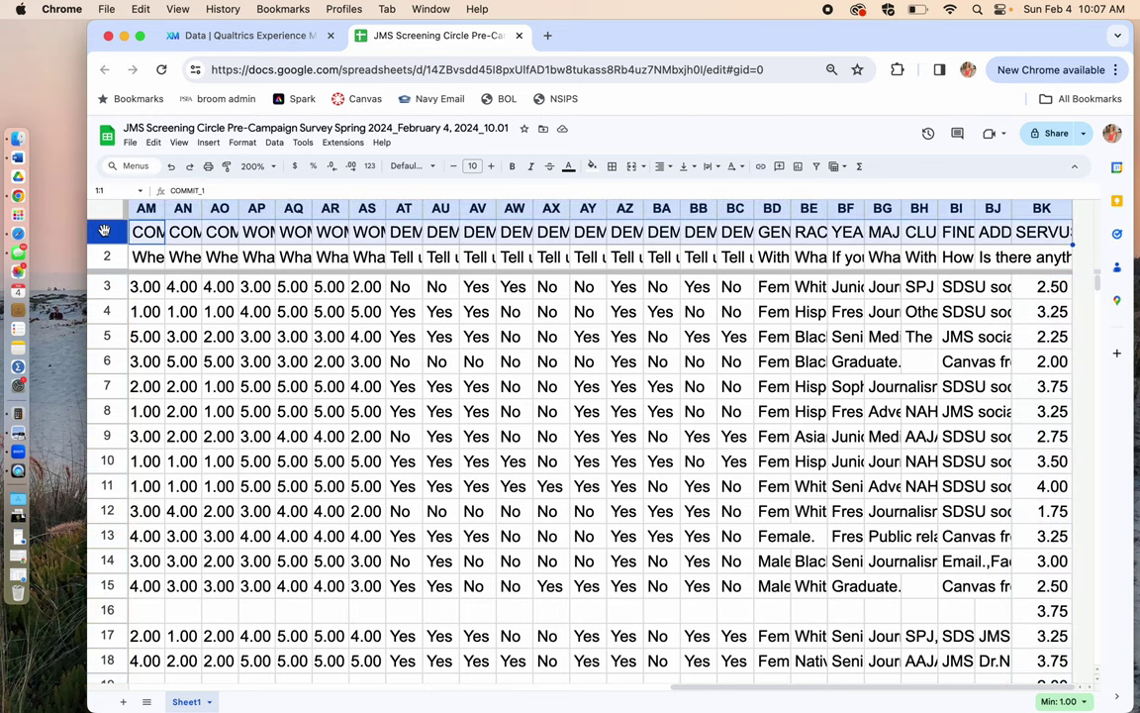
{"action": "left_click", "coordinate": [108, 259]}
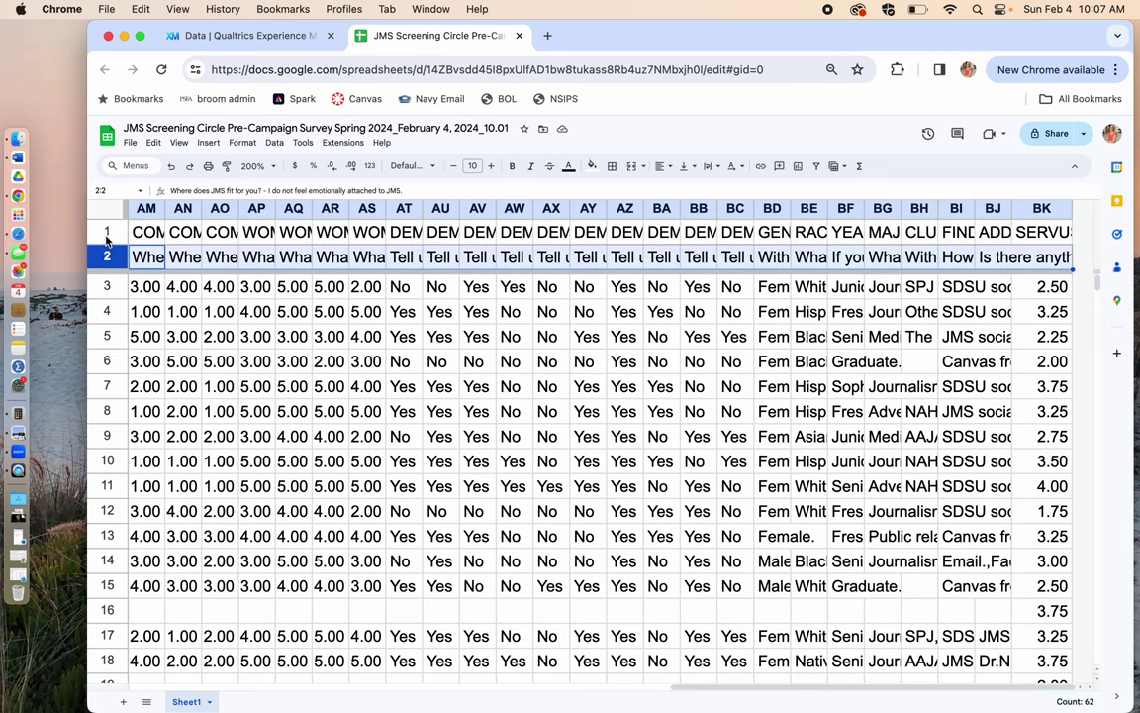
{"action": "left_click", "coordinate": [107, 236]}
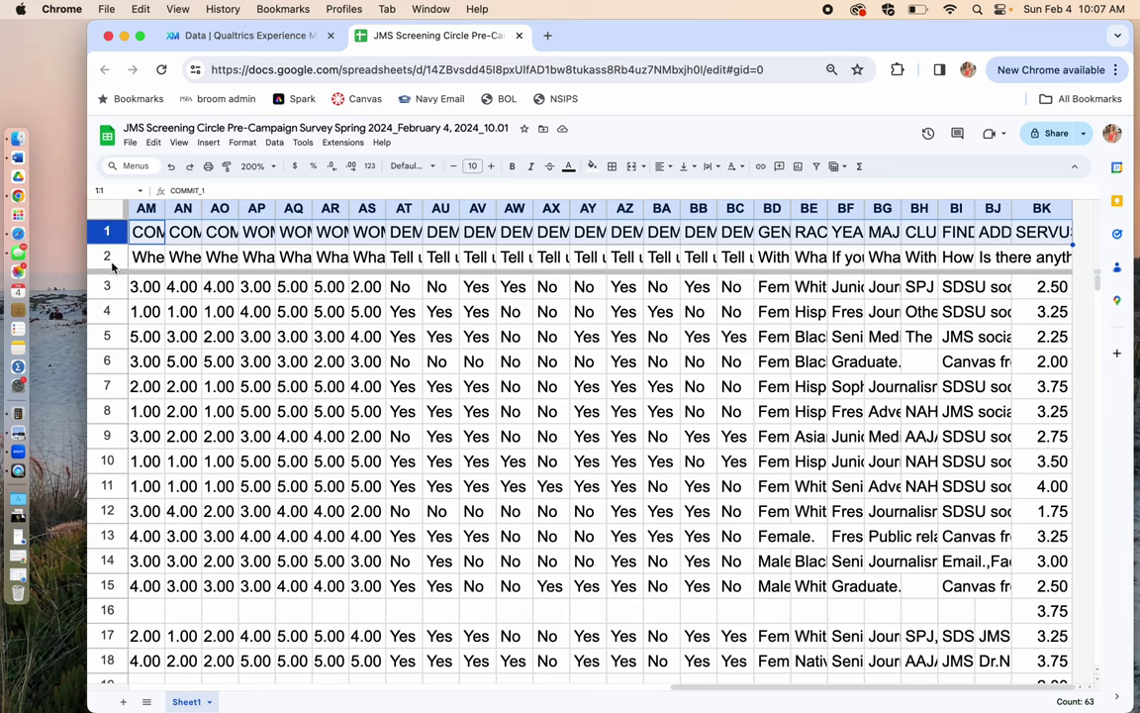
{"action": "left_click", "coordinate": [109, 258], "text": "shift"}
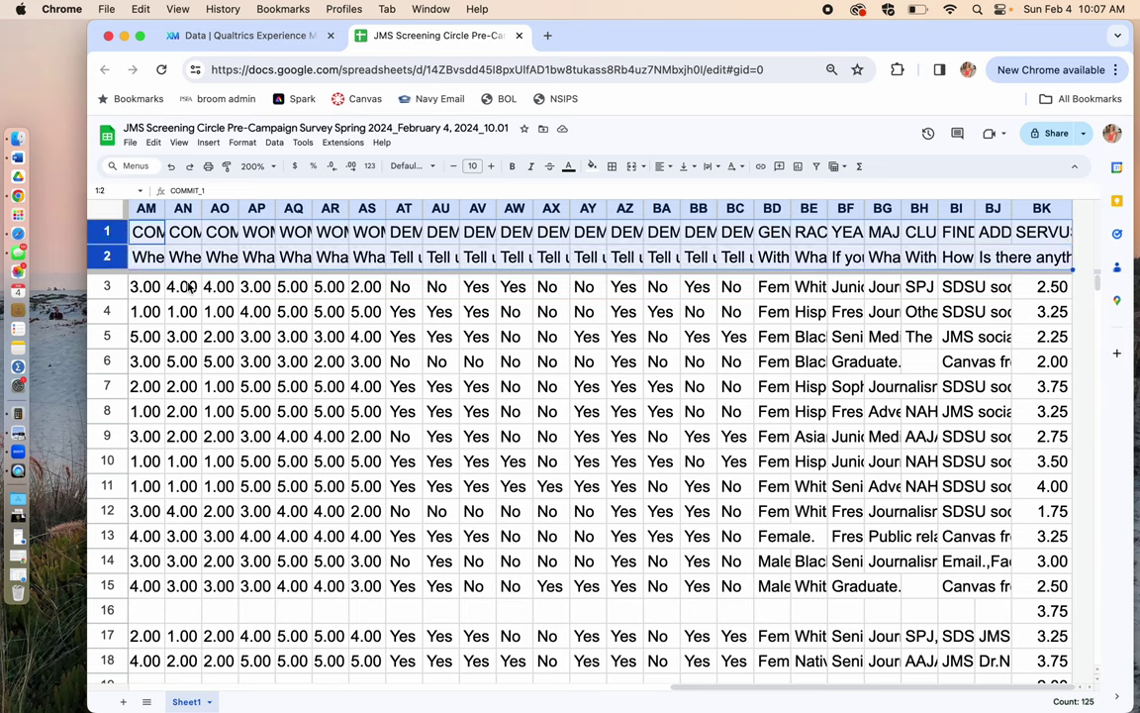
{"action": "key", "text": "super+c"}
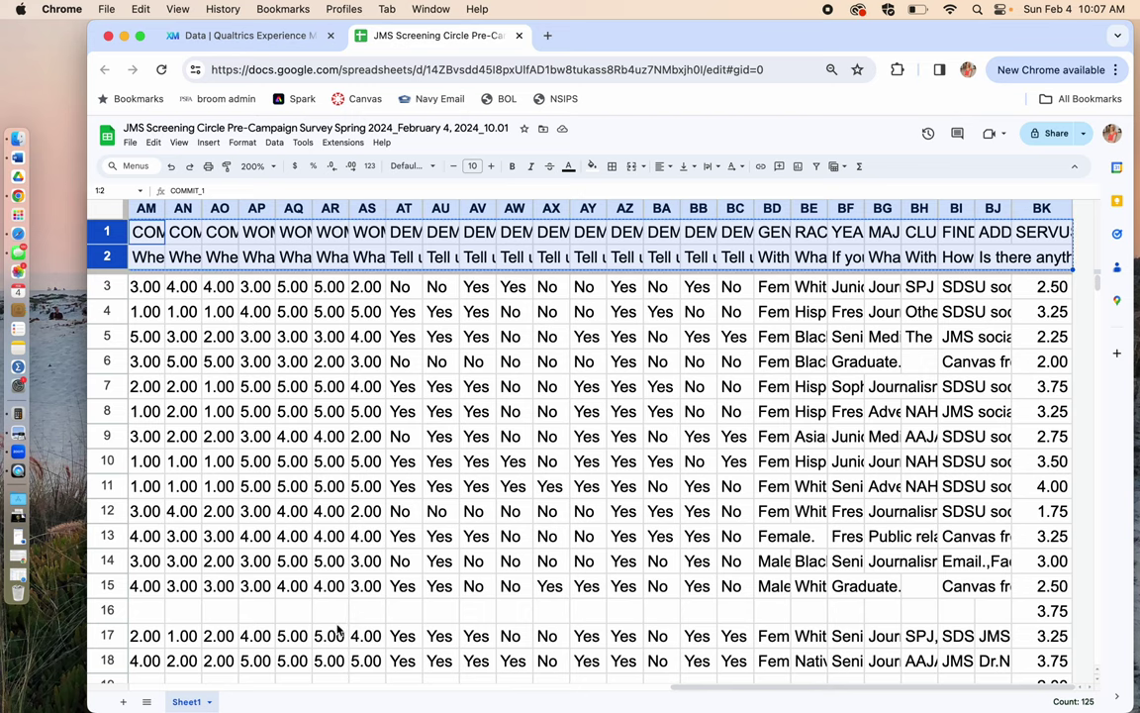
{"action": "left_click", "coordinate": [121, 704]}
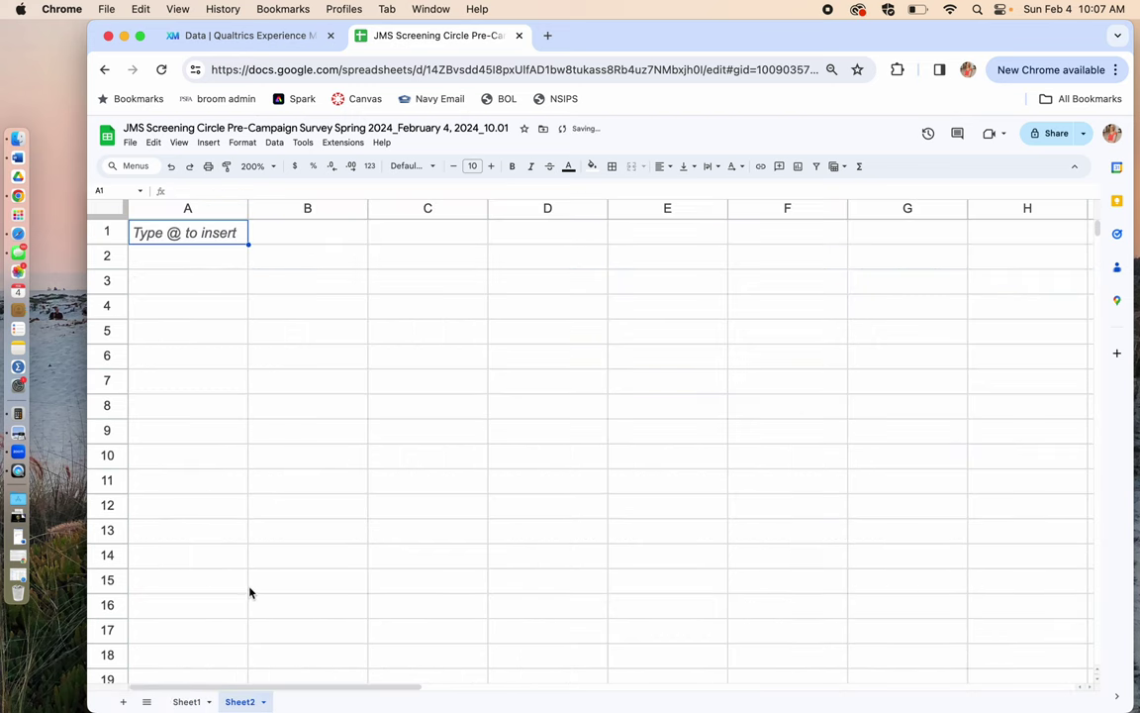
{"action": "key", "text": "super+v"}
{"action": "left_click", "coordinate": [244, 555]}
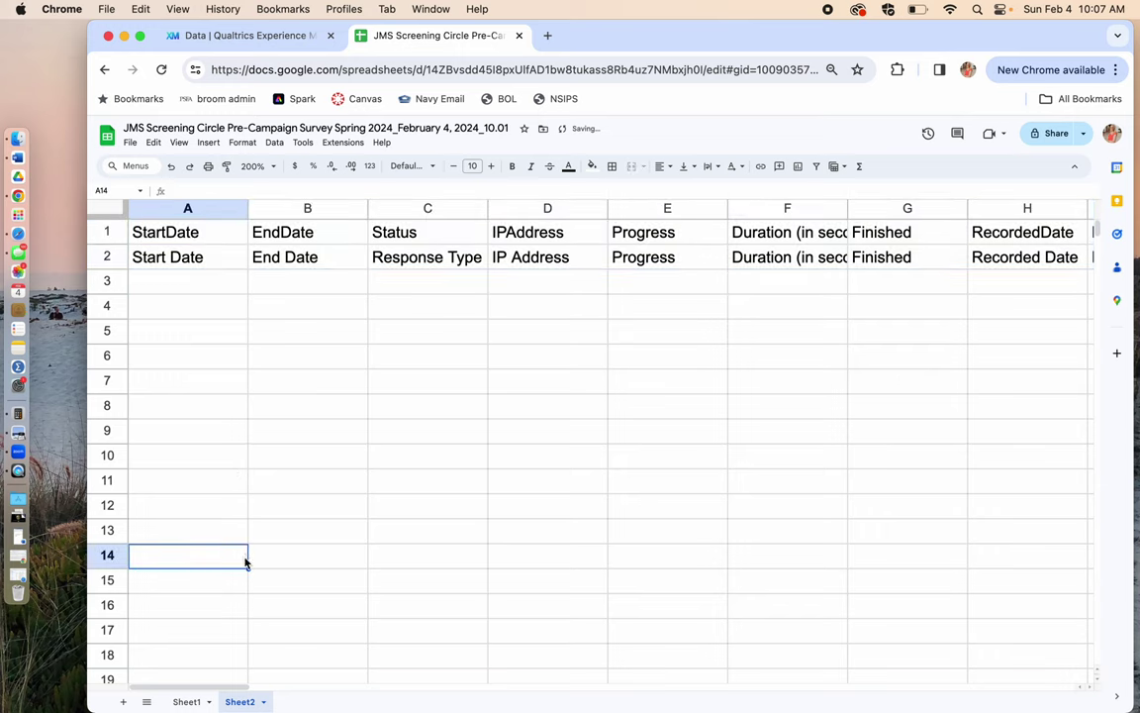
Rename the new sheet as "labels key"
{"action": "double_click", "coordinate": [237, 702]}
{"action": "type", "text": "lab"}
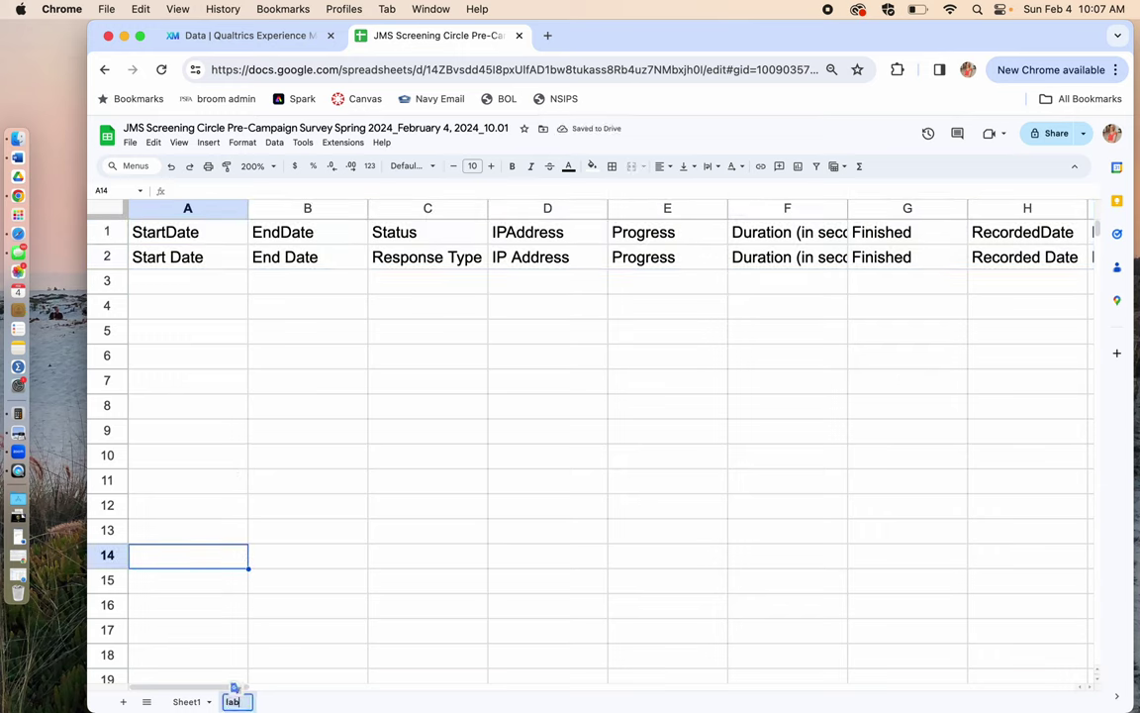
{"action": "type", "text": "els key"}
{"action": "key", "text": "Return"}
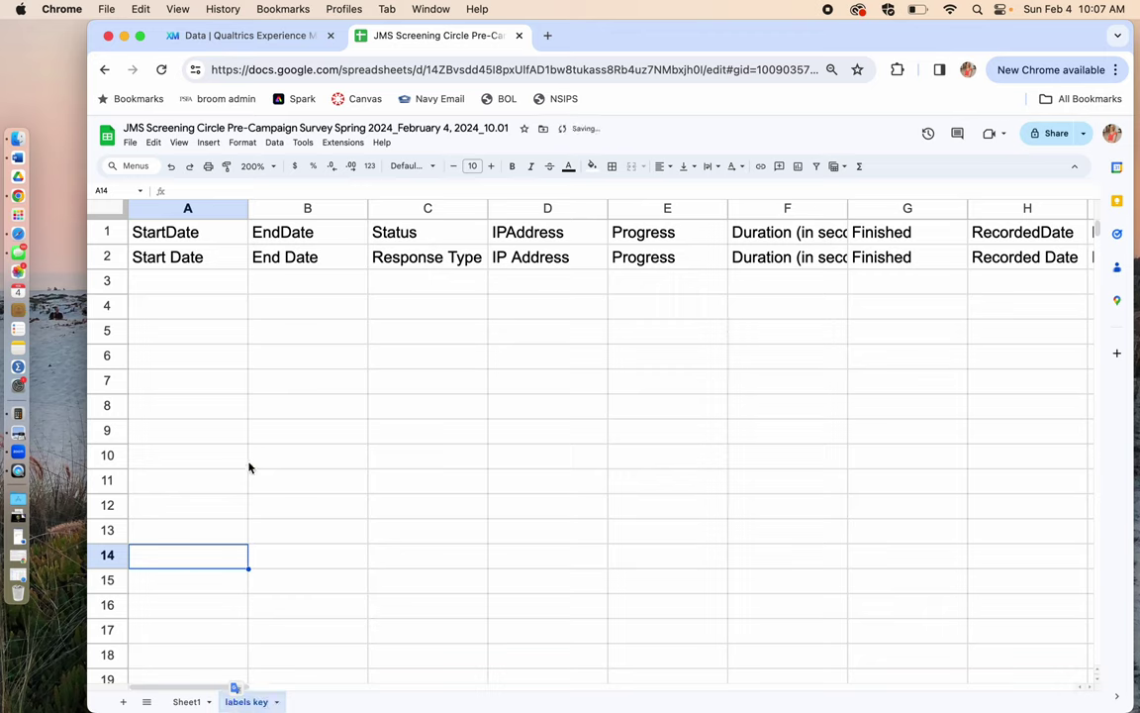
{"action": "left_click", "coordinate": [244, 460]}
Insert a blank column before the StartDate column on the labels key sheet
{"action": "left_click", "coordinate": [212, 210]}
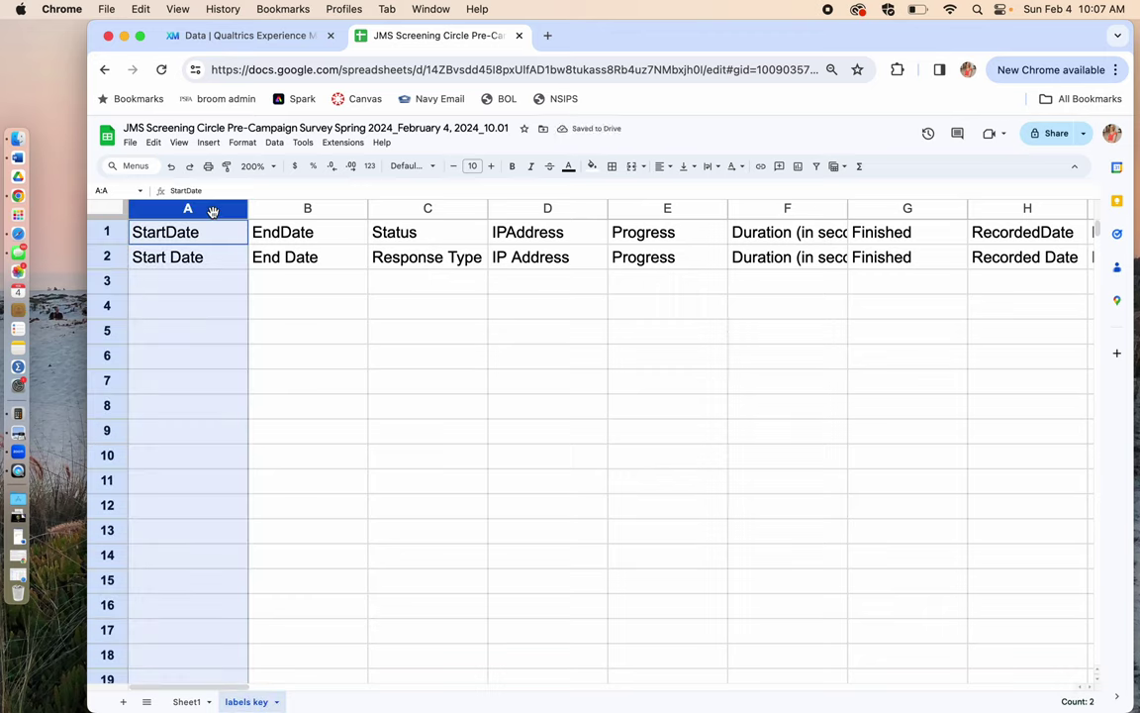
{"action": "right_click", "coordinate": [206, 212]}
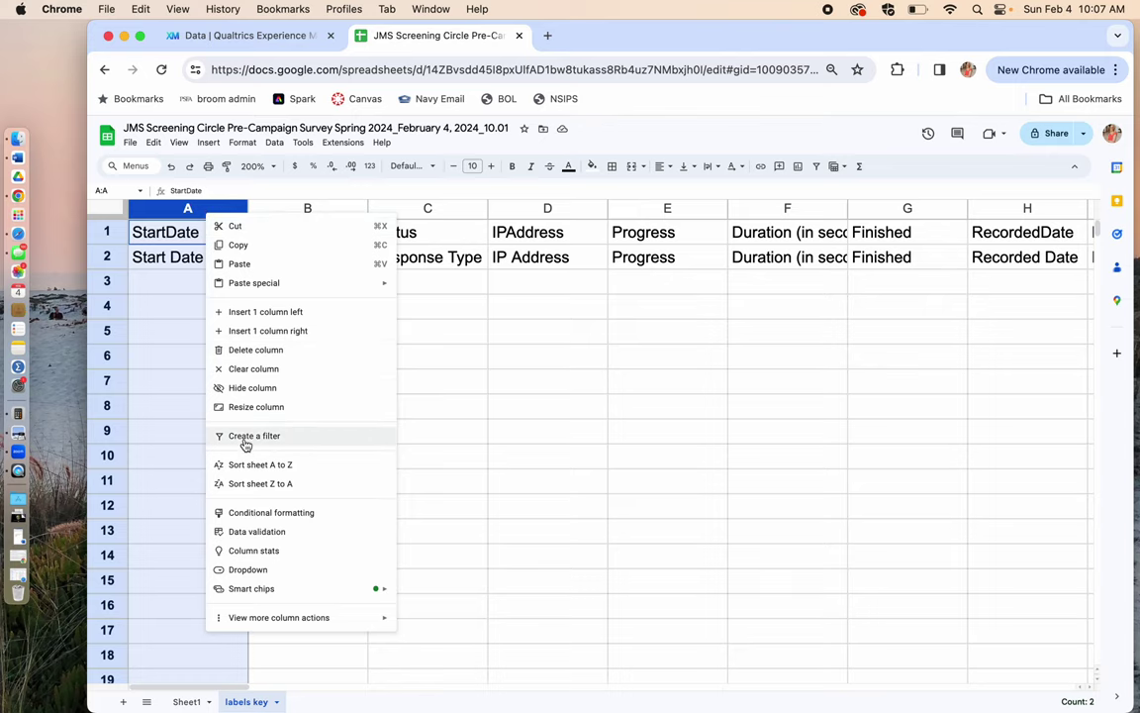
{"action": "left_click", "coordinate": [286, 313]}
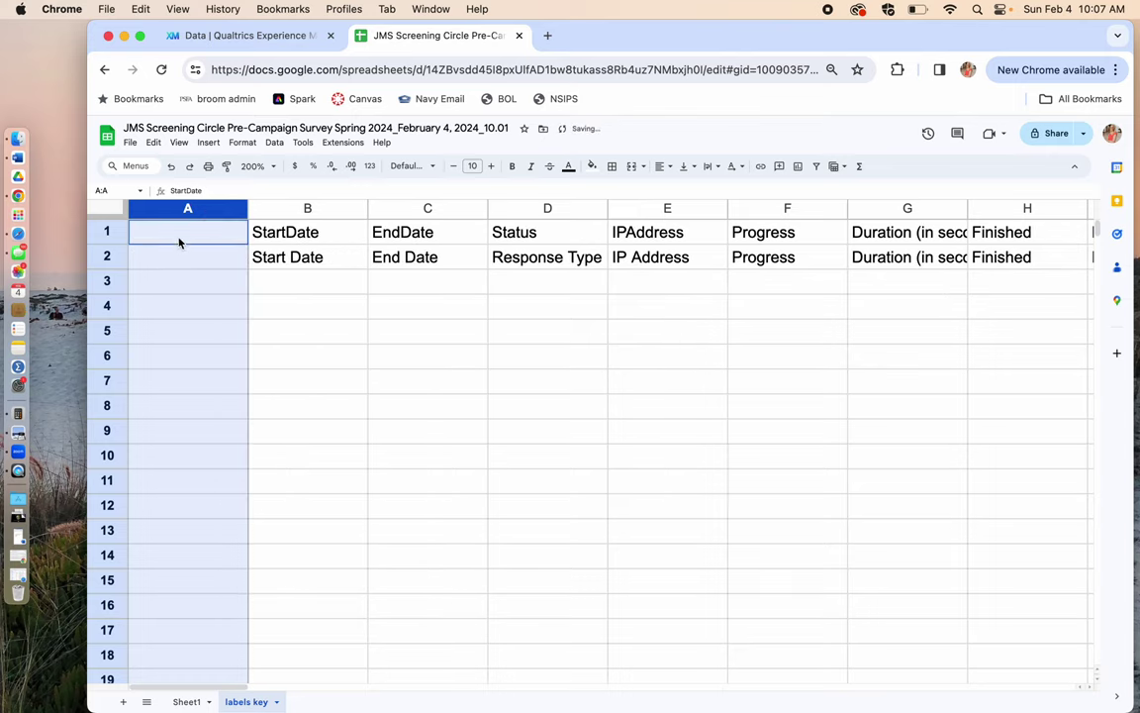
Enter "Short Label Name" in A1 and "Long Label Name" in A2
{"action": "type", "text": "Shor"}
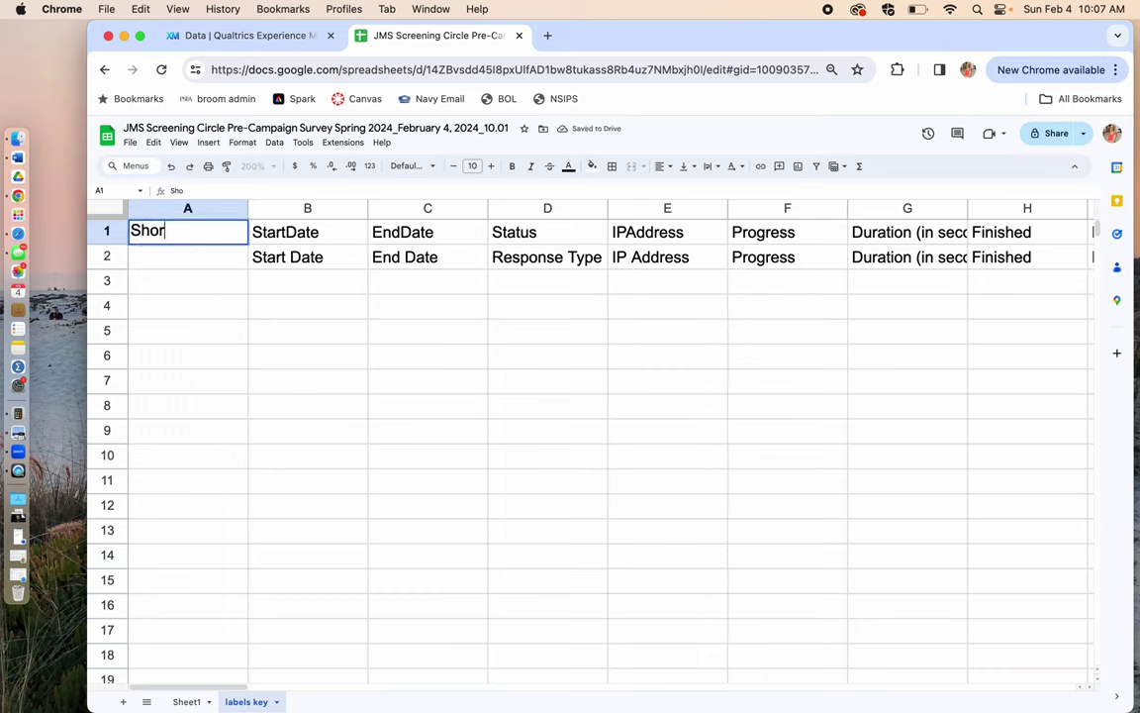
{"action": "type", "text": "t Label Name"}
{"action": "key", "text": "Return"}
{"action": "type", "text": "Long L"}
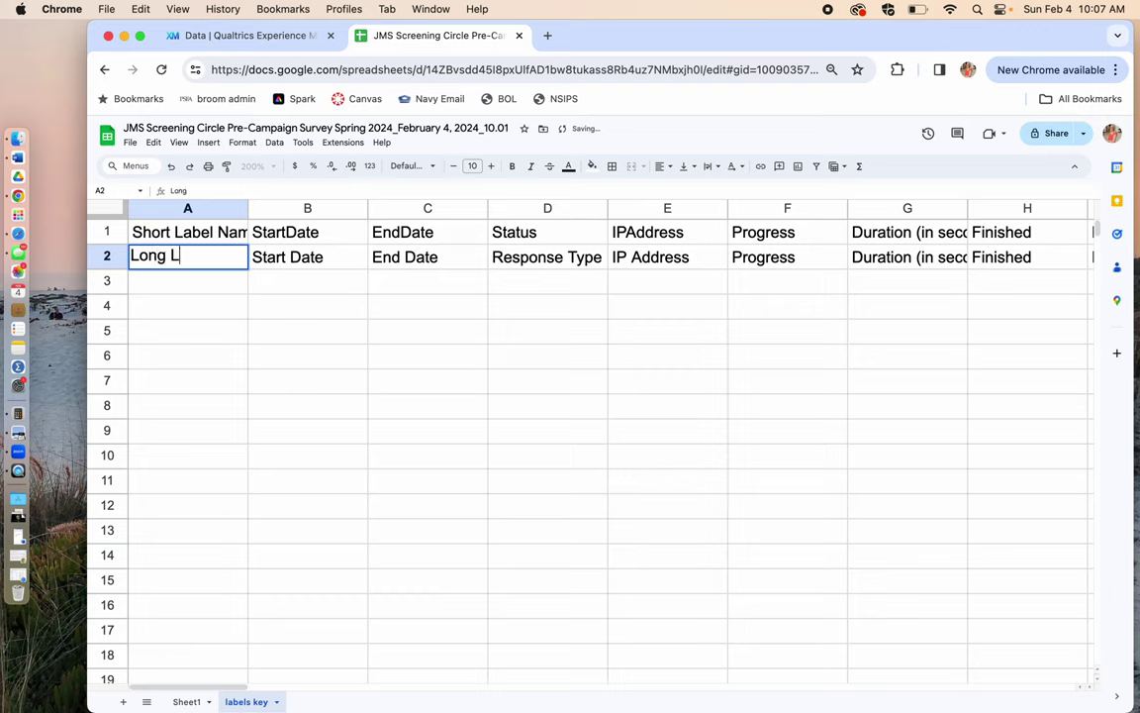
{"action": "type", "text": "abel na"}
{"action": "key", "text": "BackSpace"}
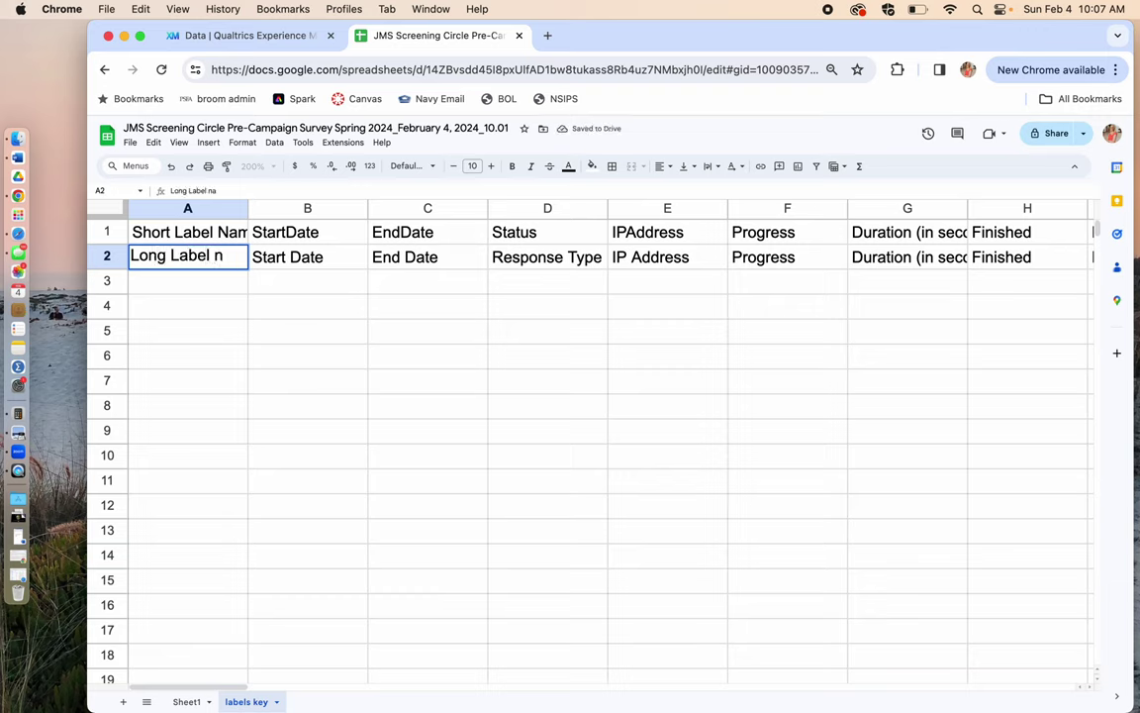
{"action": "key", "text": "BackSpace"}
{"action": "type", "text": "Name"}
{"action": "key", "text": "Return"}
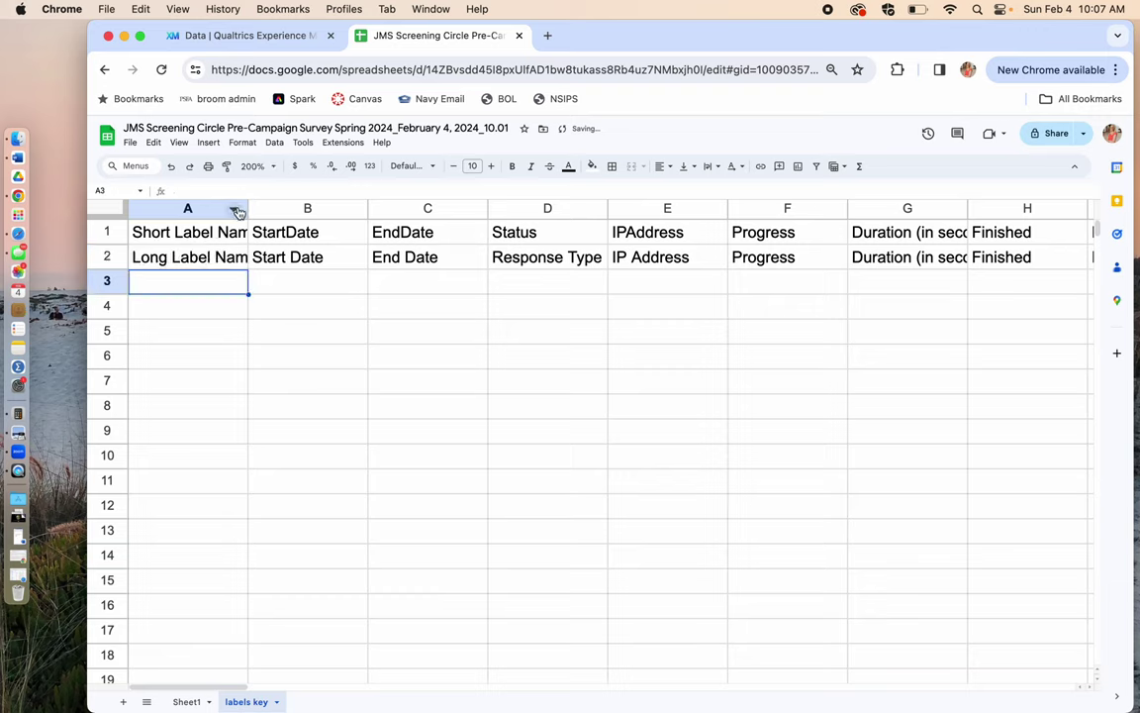
Widen column A to fit its full labels and freeze it
{"action": "left_click_drag", "start_coordinate": [248, 209], "coordinate": [276, 209]}
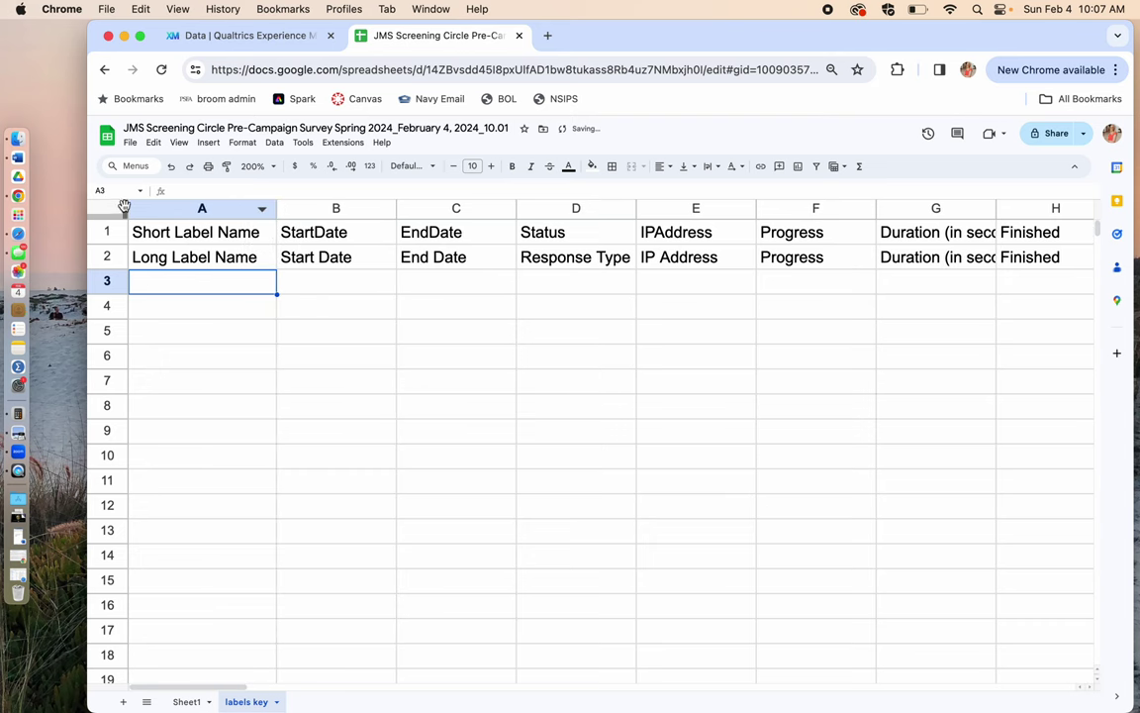
{"action": "left_click_drag", "start_coordinate": [122, 206], "coordinate": [272, 206]}
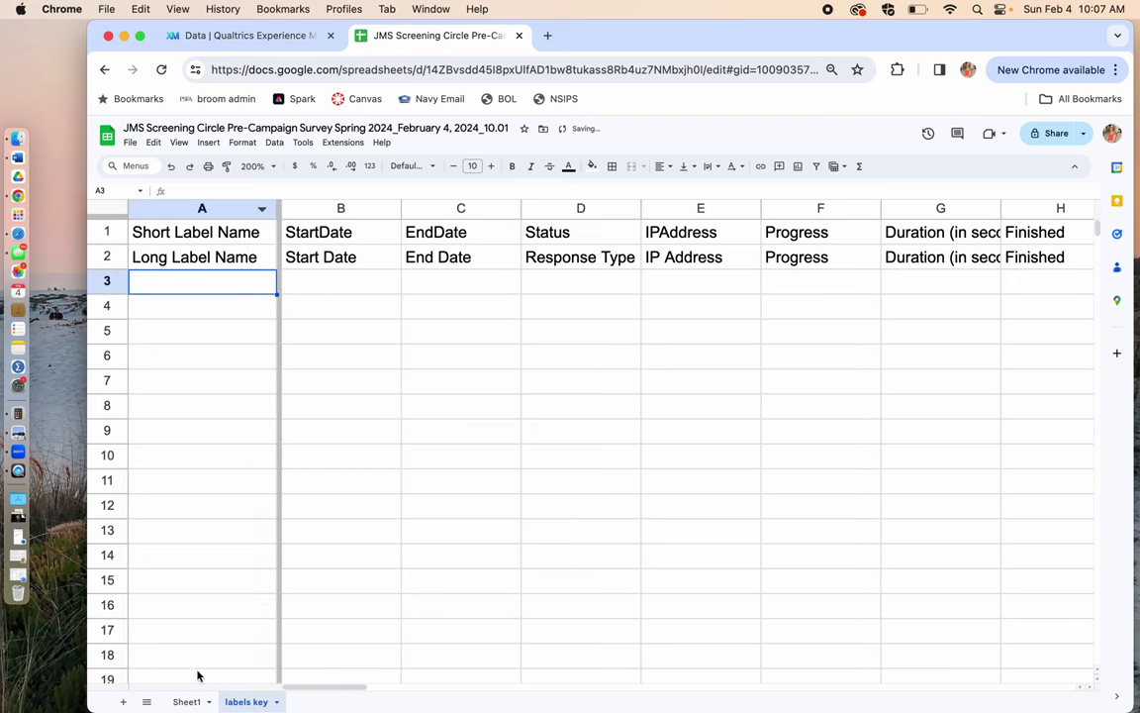
Switch to Sheet1 and rename it as "data"
{"action": "left_click", "coordinate": [187, 702]}
{"action": "double_click", "coordinate": [187, 701]}
{"action": "type", "text": "data"}
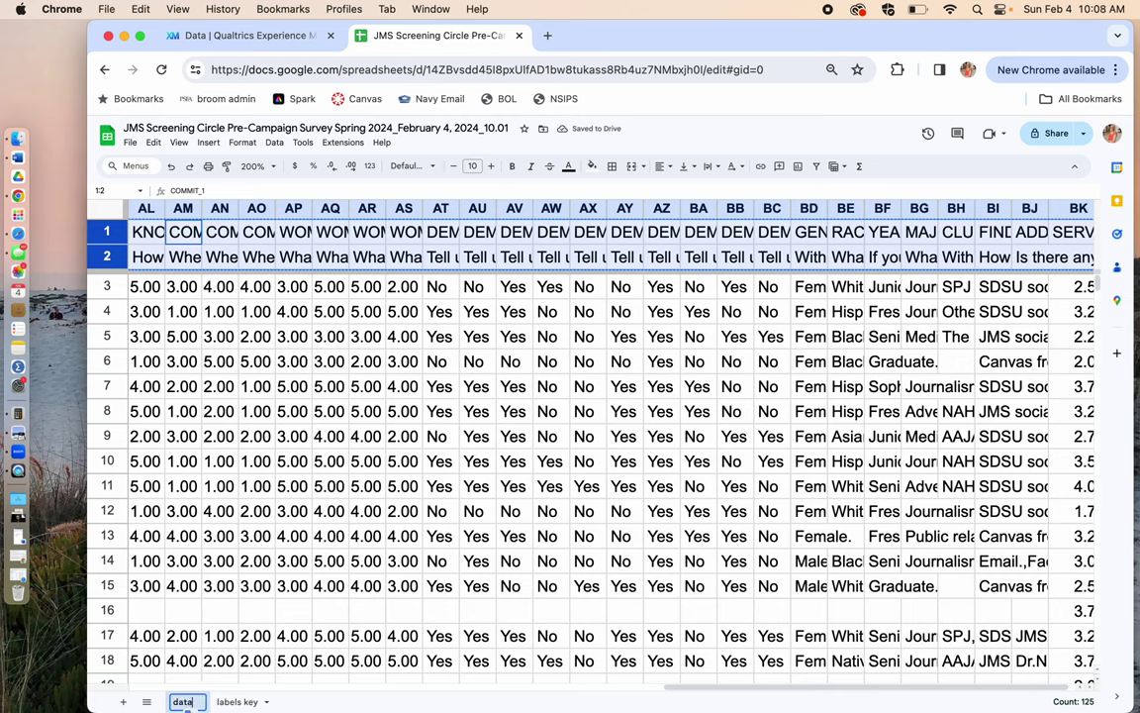
{"action": "key", "text": "Return"}
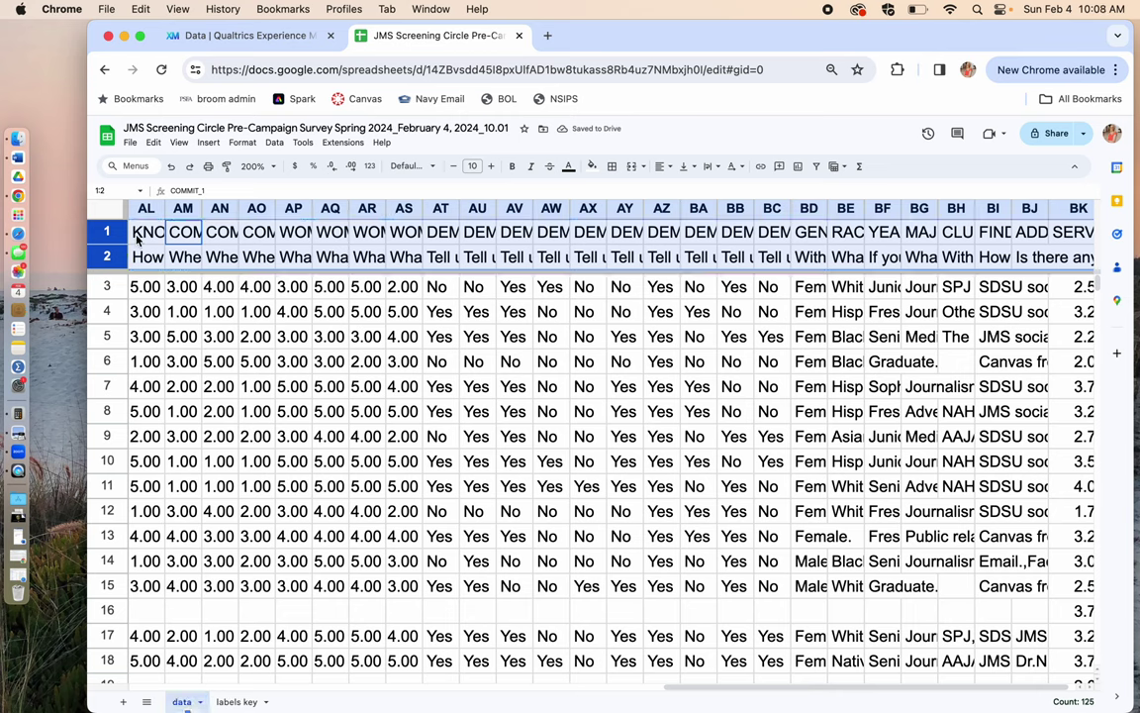
Compare the short and long labels in AL1 and AL2, and delete row 2 with the long question labels from the data sheet
{"action": "left_click", "coordinate": [155, 231]}
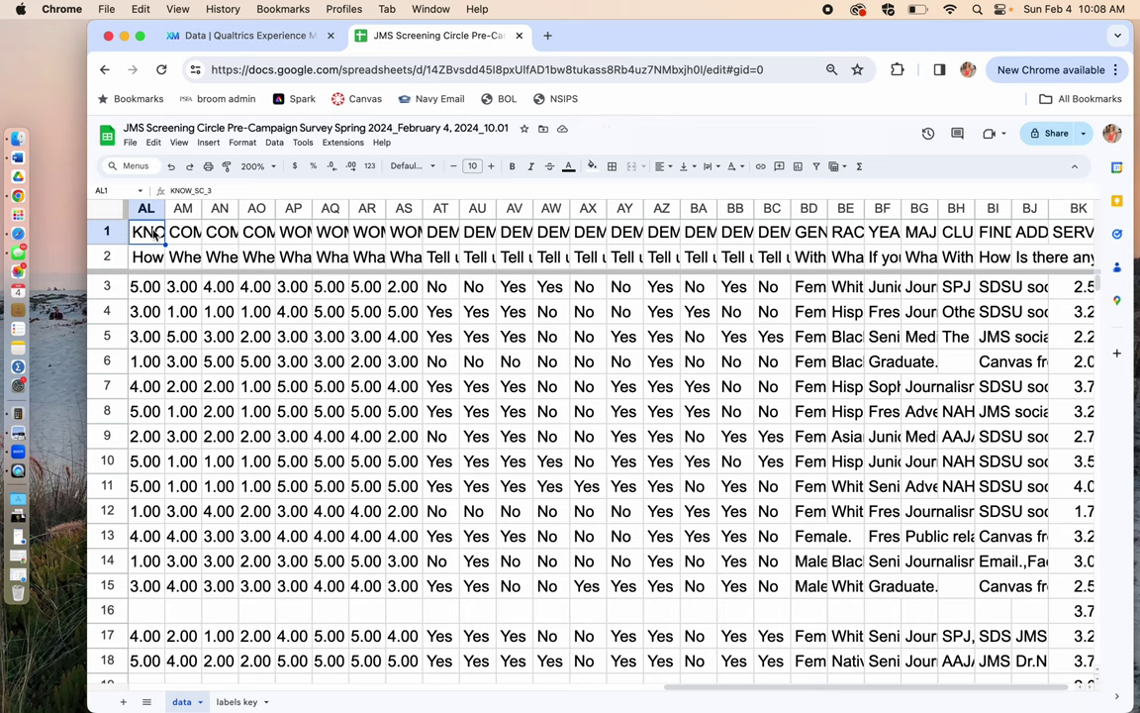
{"action": "left_click", "coordinate": [148, 258]}
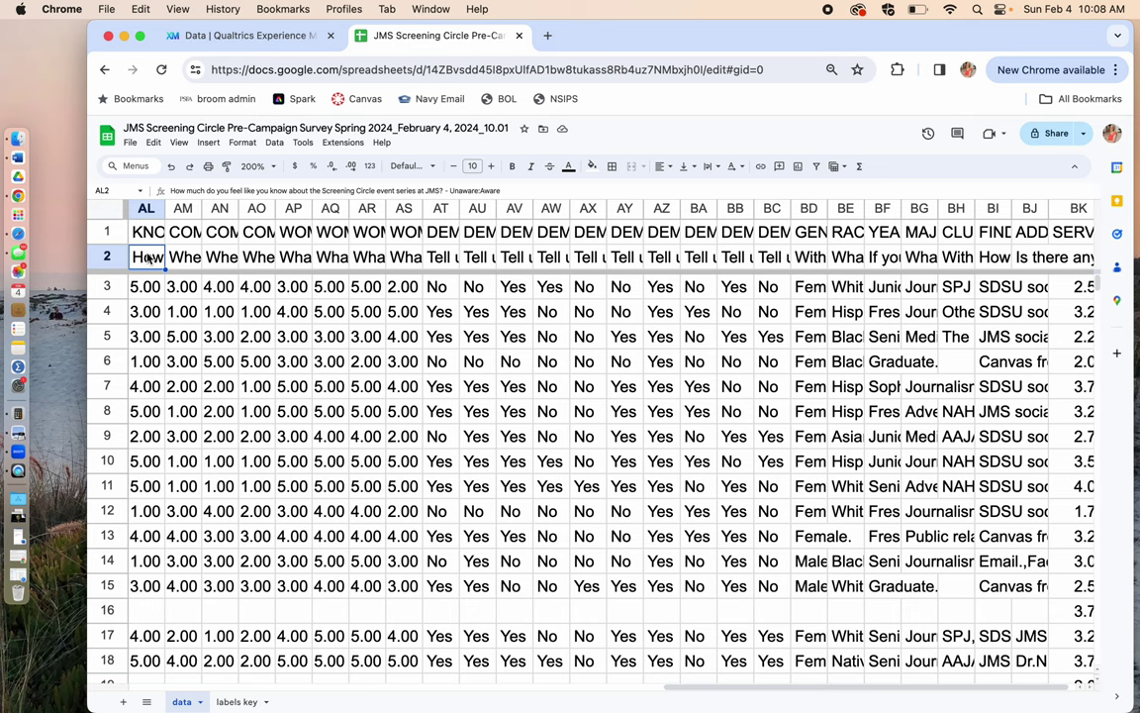
{"action": "left_click", "coordinate": [107, 257]}
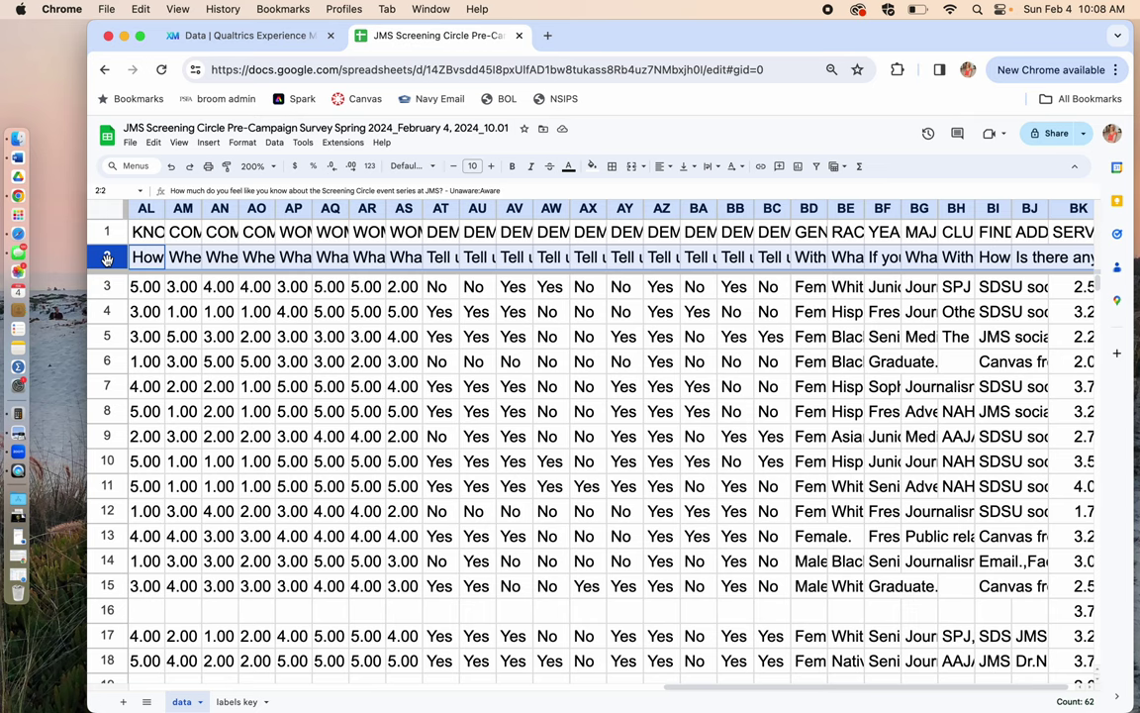
{"action": "right_click", "coordinate": [107, 258]}
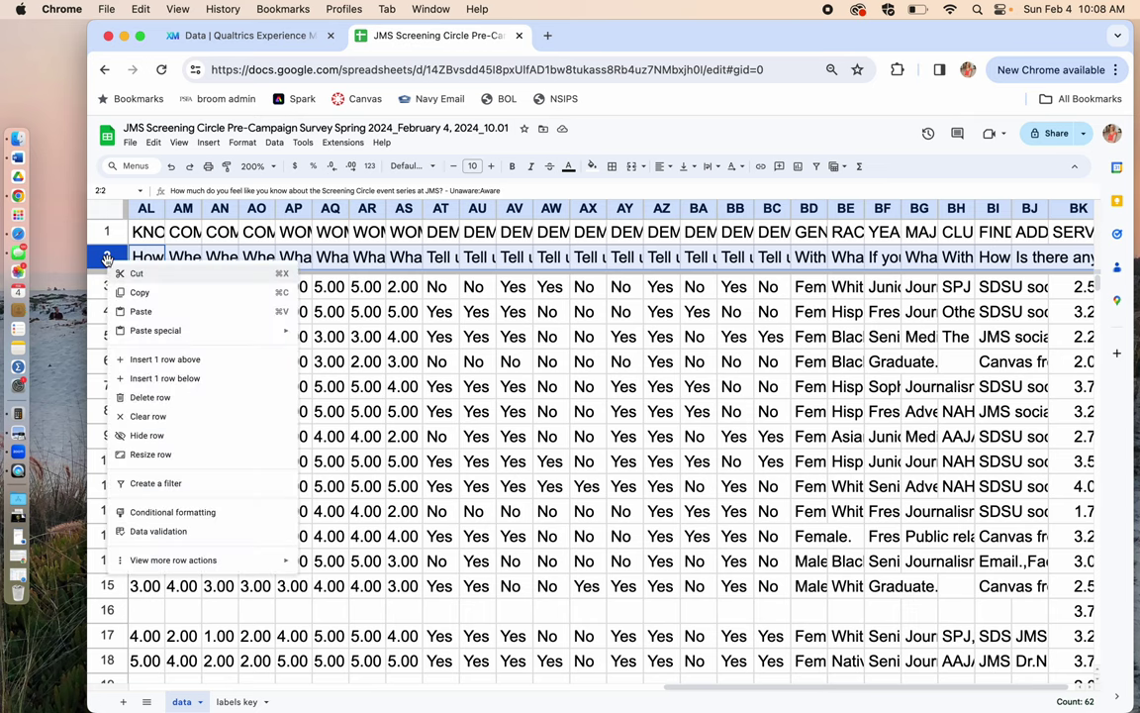
{"action": "left_click", "coordinate": [139, 397]}
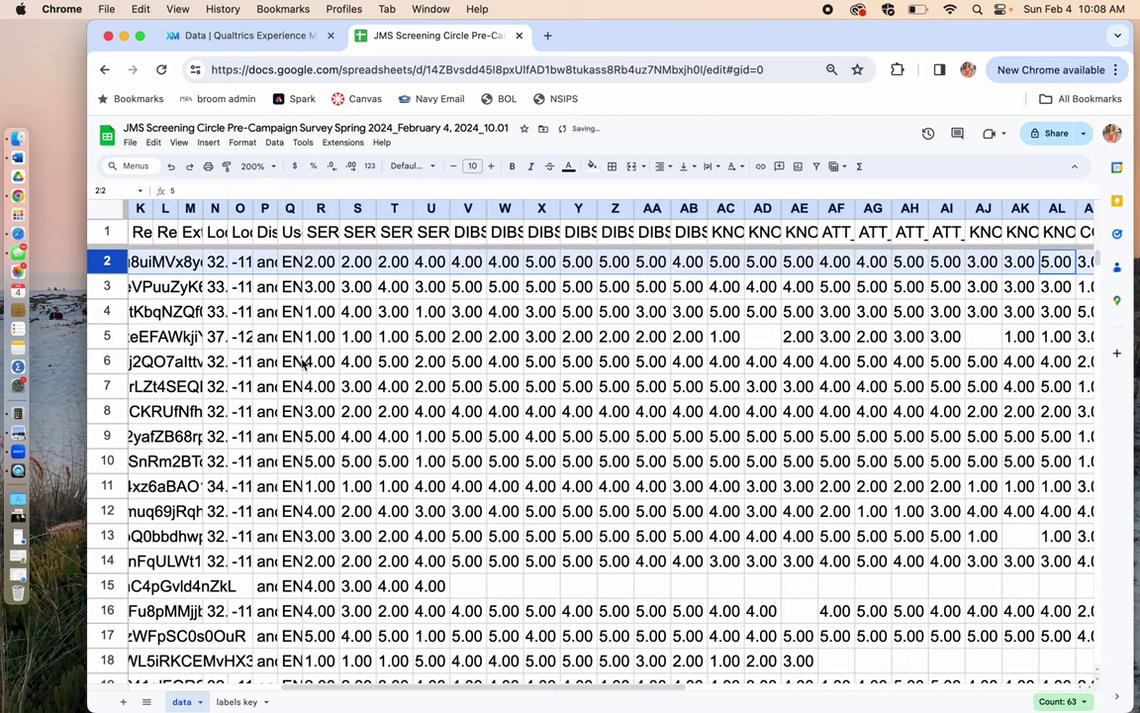
Highlight the four SERVUSE answer columns, R through U, with a yellow fill
{"action": "scroll", "coordinate": [304, 363], "scroll_direction": "right", "scroll_amount": 15}
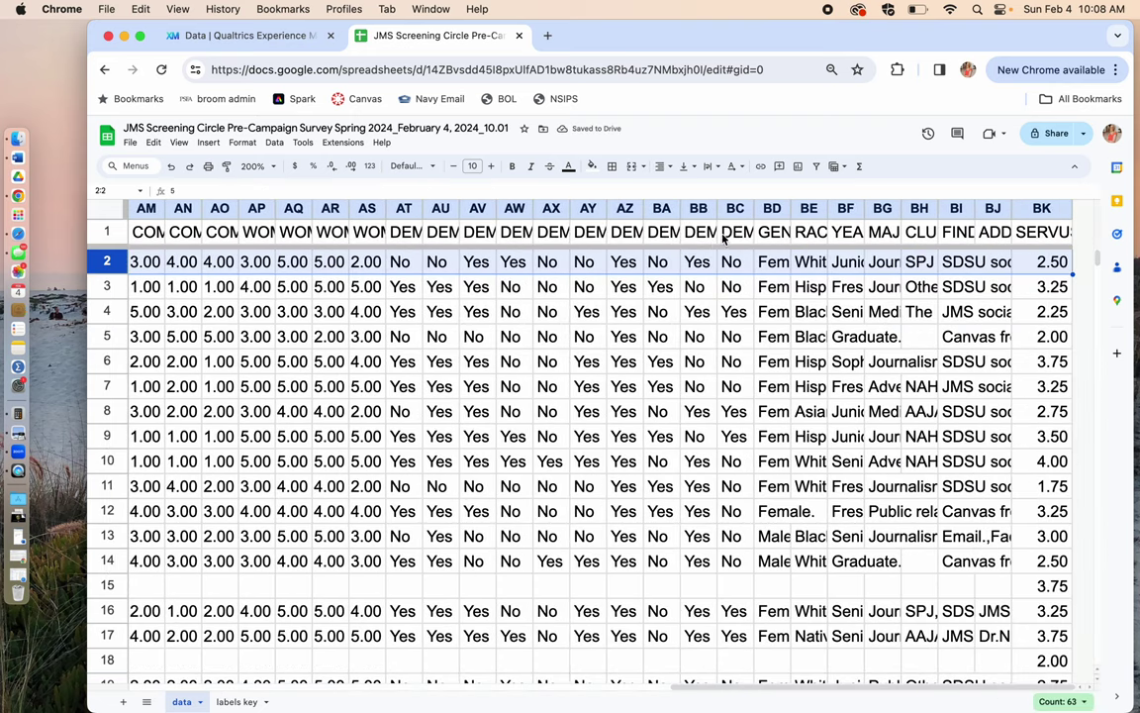
{"action": "scroll", "coordinate": [498, 357], "scroll_direction": "left", "scroll_amount": 20}
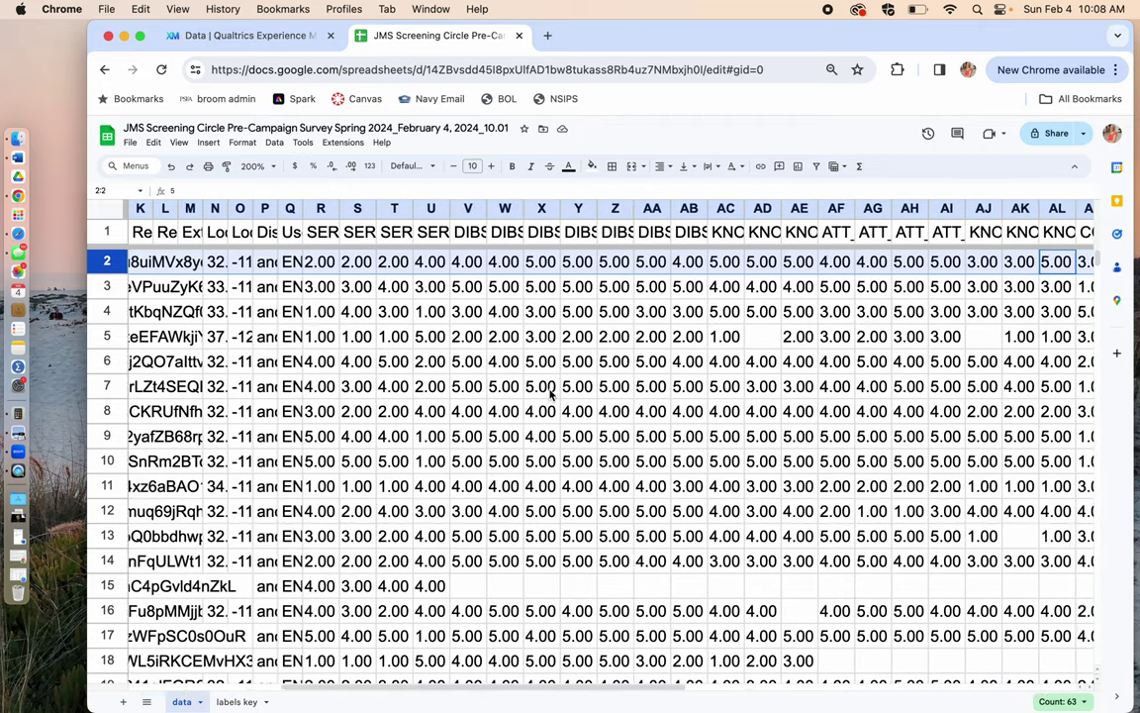
{"action": "right_click", "coordinate": [447, 210]}
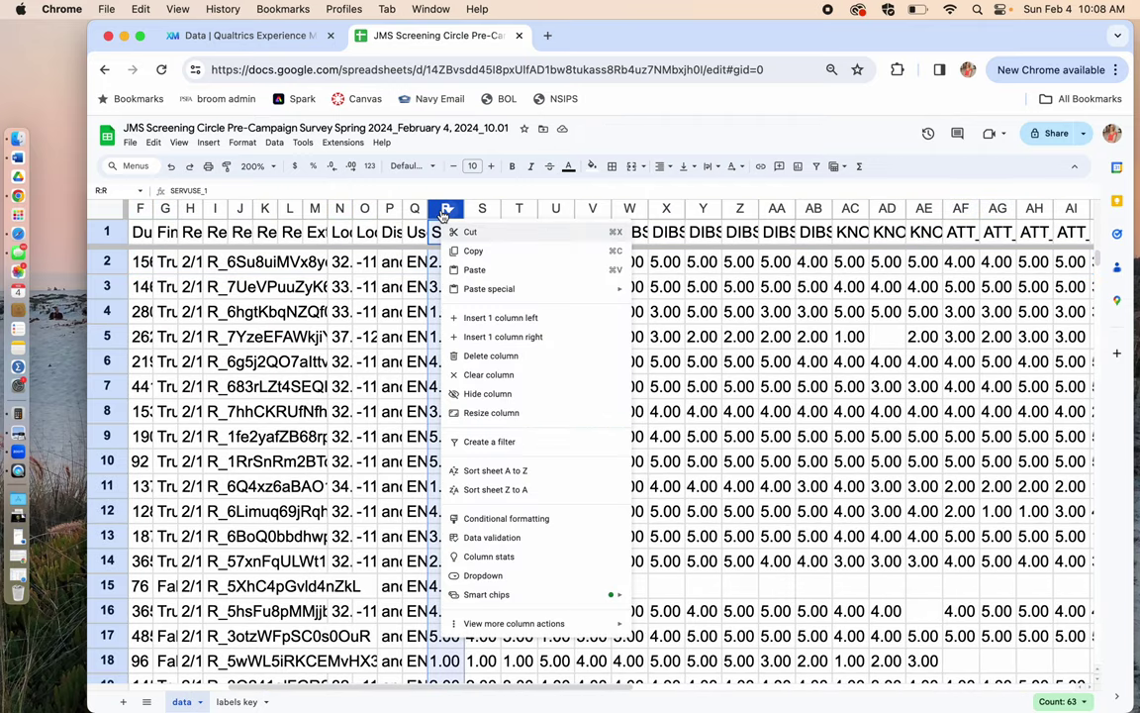
{"action": "right_click", "coordinate": [557, 210]}
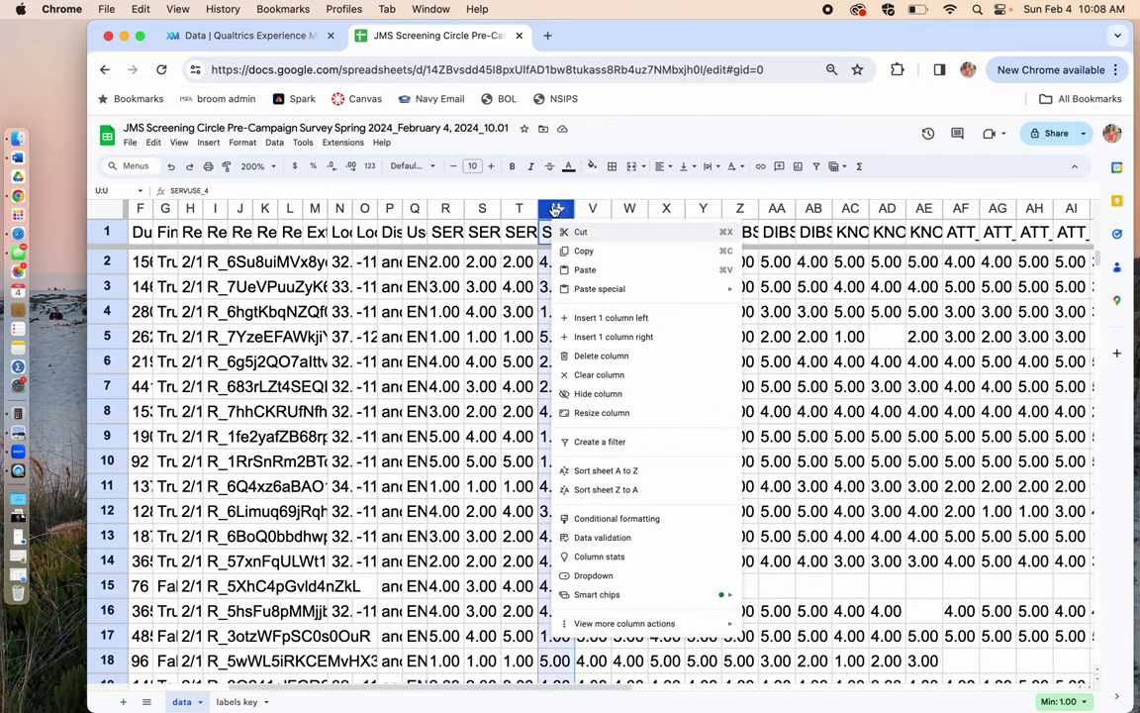
{"action": "left_click", "coordinate": [482, 286]}
{"action": "left_click", "coordinate": [448, 210]}
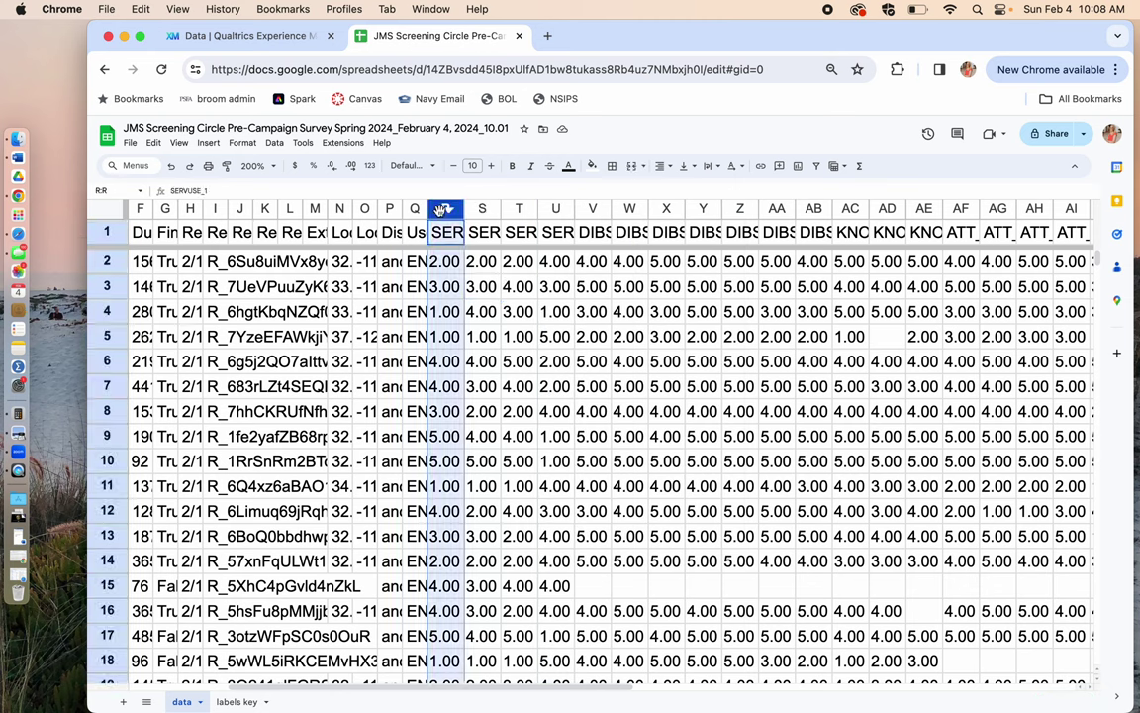
{"action": "left_click_drag", "start_coordinate": [447, 210], "coordinate": [558, 210]}
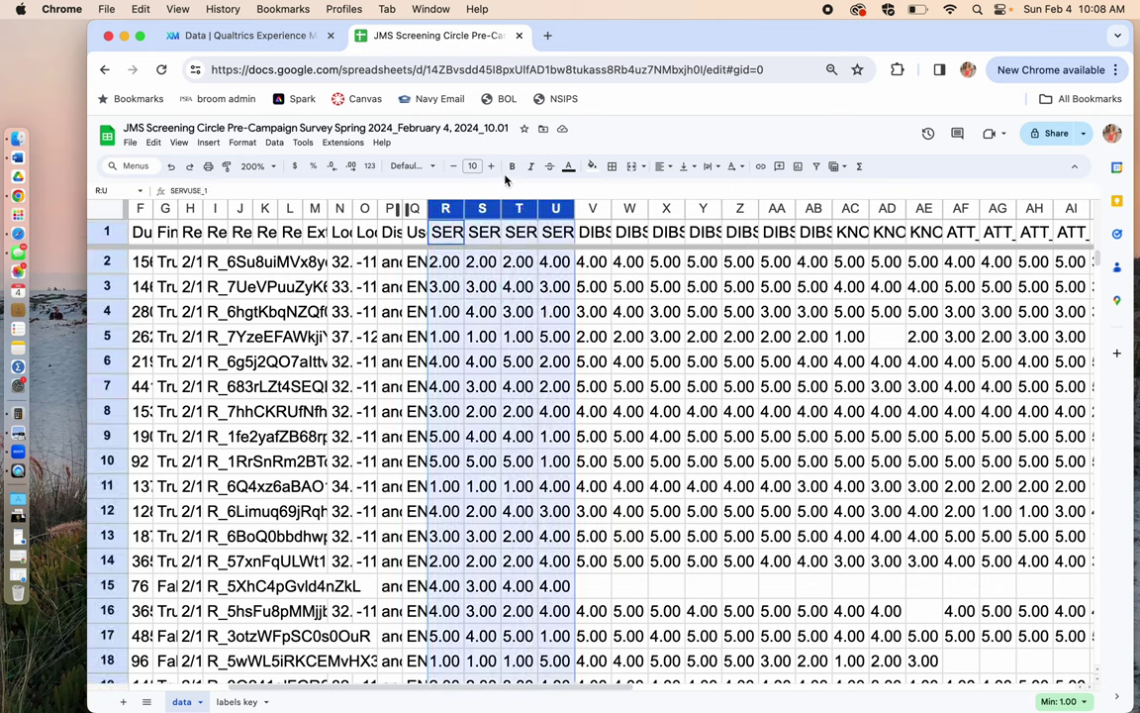
{"action": "left_click", "coordinate": [591, 165]}
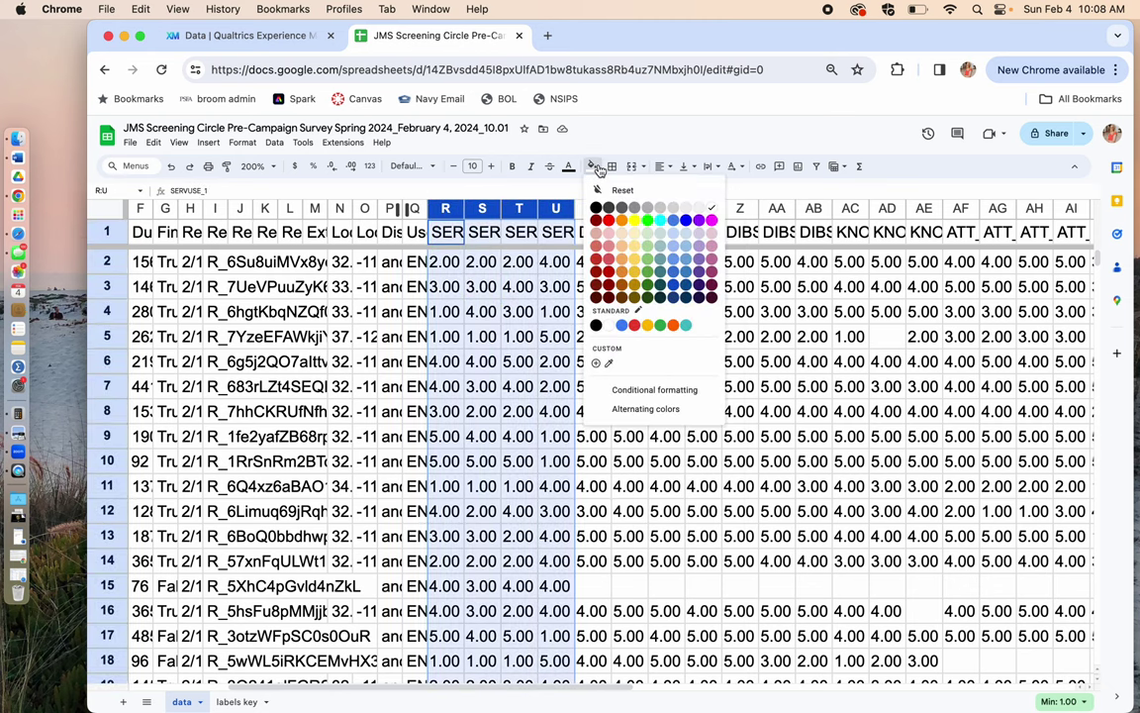
{"action": "left_click", "coordinate": [633, 219]}
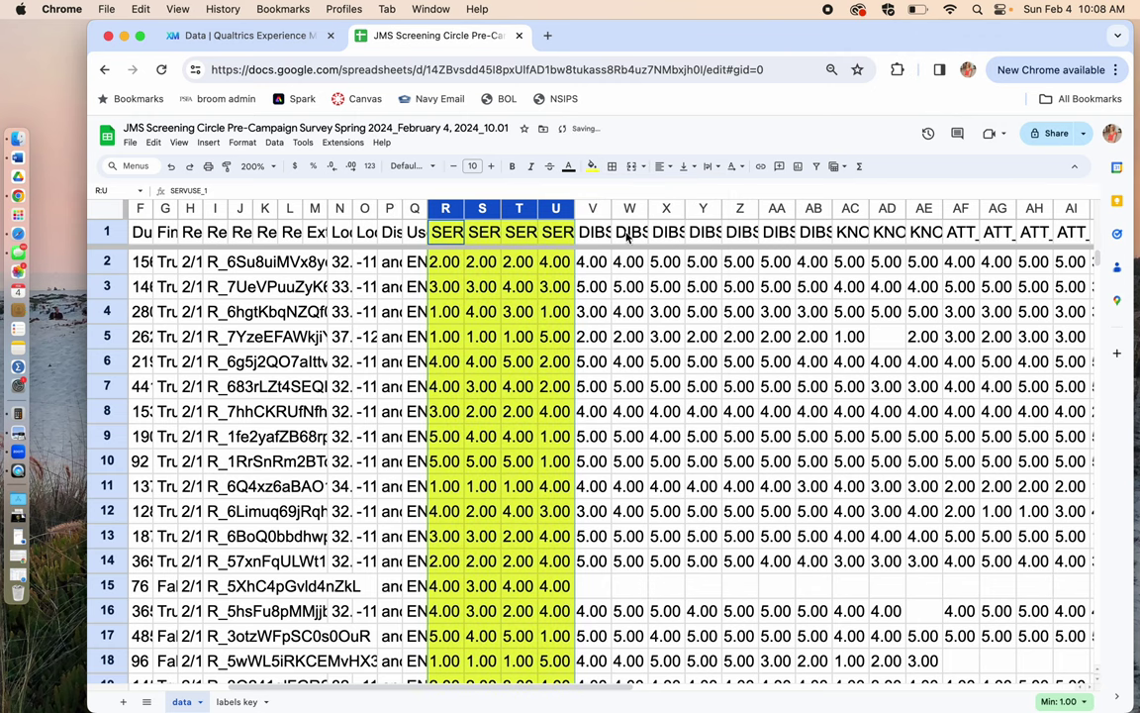
{"action": "left_click", "coordinate": [607, 337]}
Fill the SERVUSE average column, BK, with the same yellow as its source answer columns
{"action": "scroll", "coordinate": [664, 318], "scroll_direction": "right", "scroll_amount": 15}
{"action": "left_click", "coordinate": [1042, 208]}
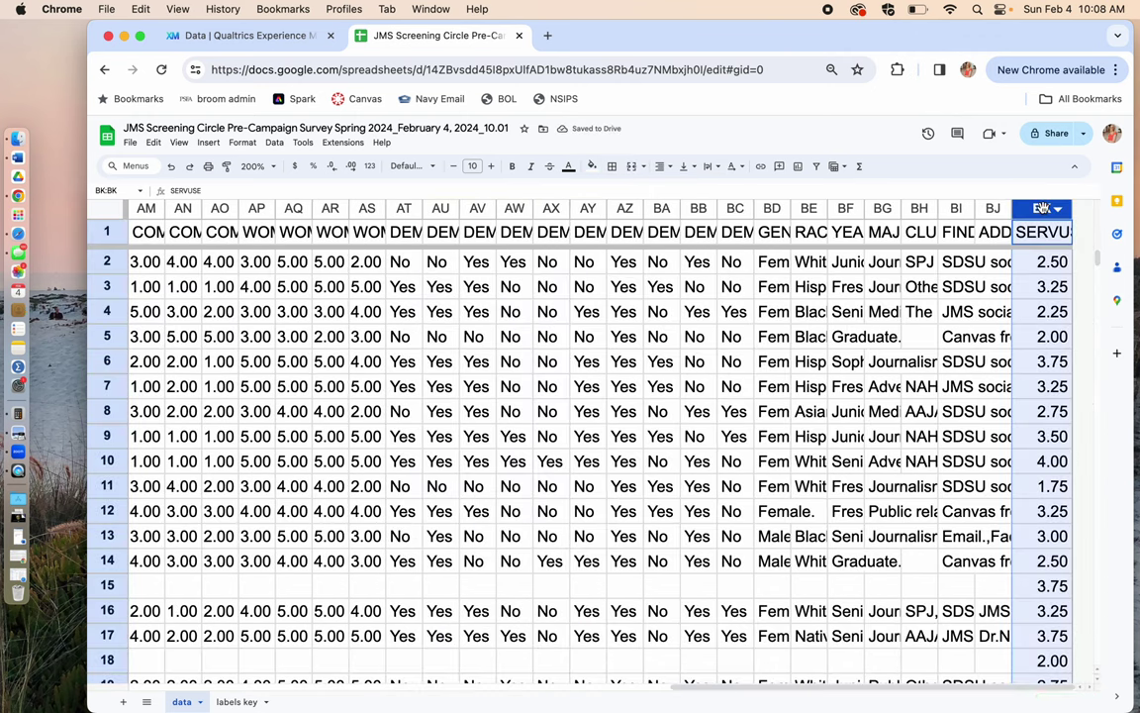
{"action": "left_click", "coordinate": [591, 166]}
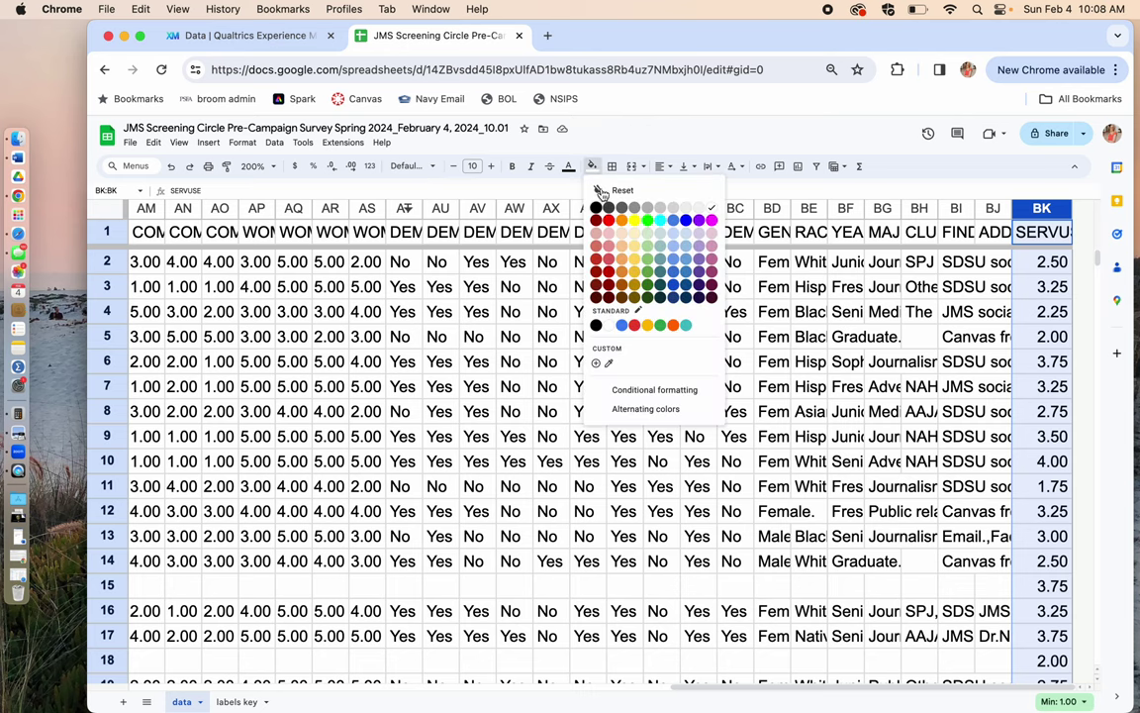
{"action": "left_click", "coordinate": [634, 219]}
Highlight the seven DIBS answer columns, V through AB, with a green fill
{"action": "scroll", "coordinate": [538, 292], "scroll_direction": "left", "scroll_amount": 15}
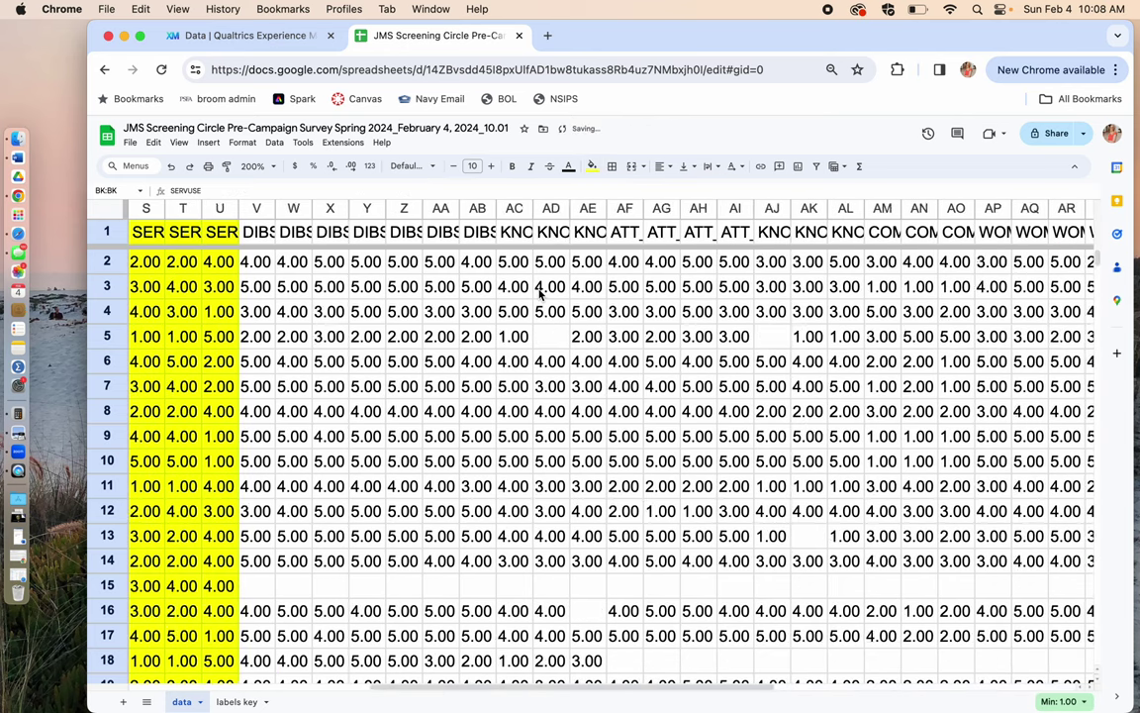
{"action": "scroll", "coordinate": [539, 292], "scroll_direction": "left", "scroll_amount": 3}
{"action": "right_click", "coordinate": [343, 209]}
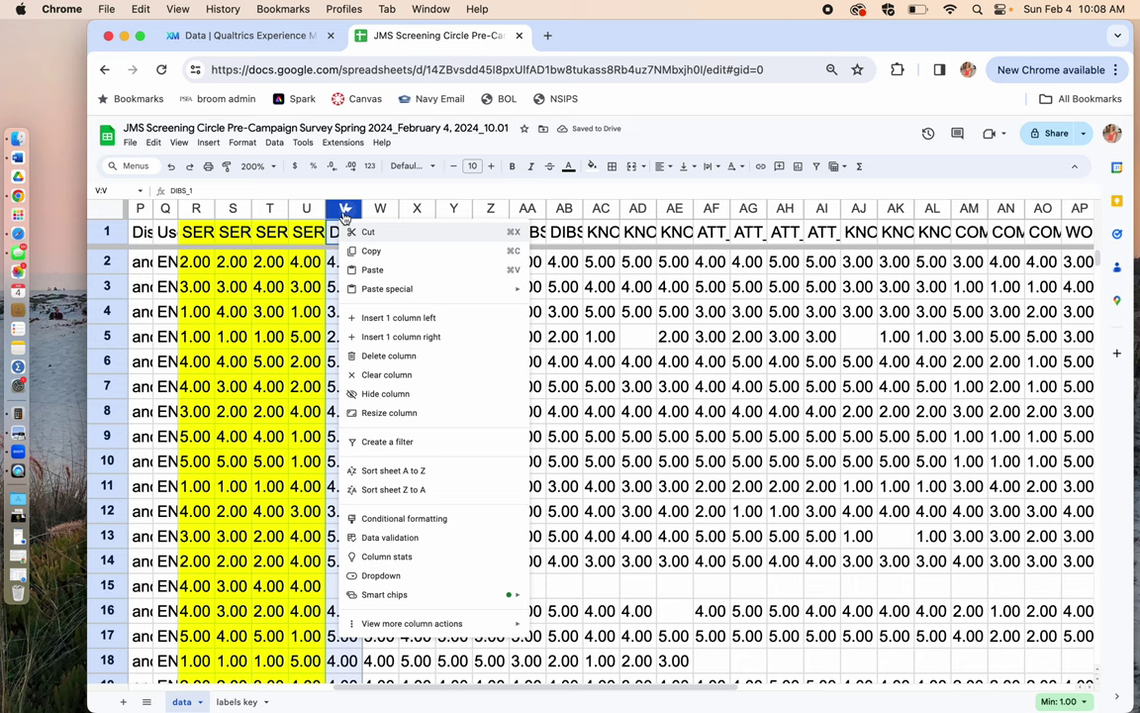
{"action": "left_click", "coordinate": [344, 209]}
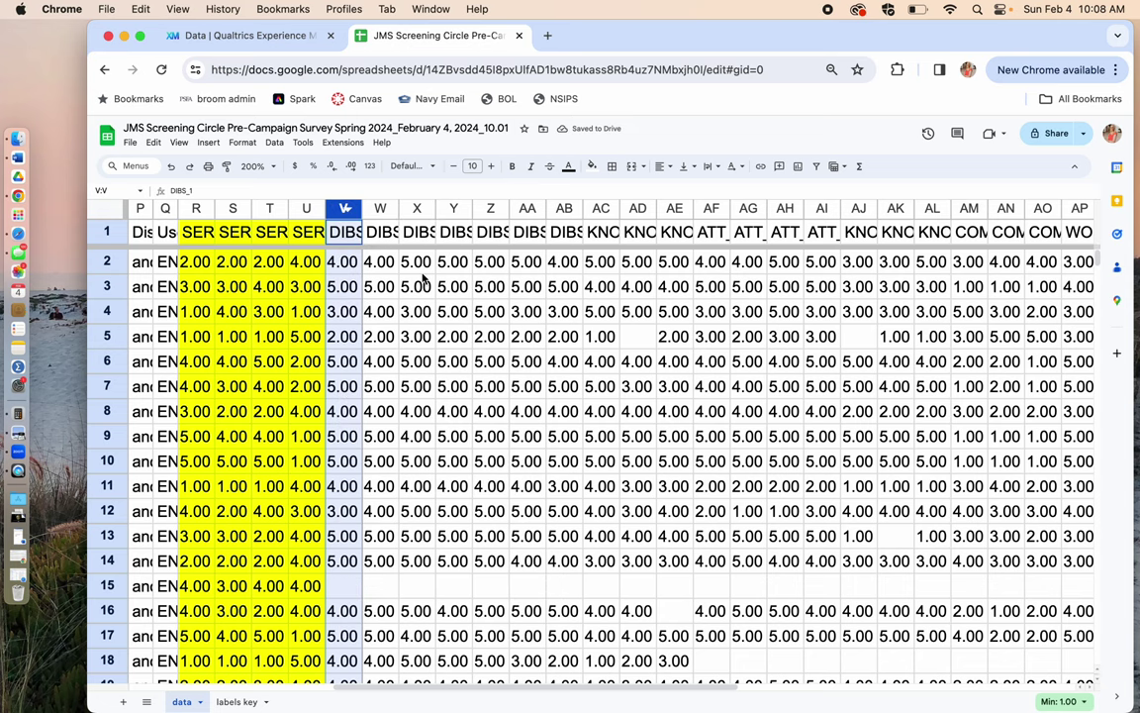
{"action": "key", "text": "shift+Right"}
{"action": "key", "text": "shift+Right"}
{"action": "key", "text": "shift+Right"}
{"action": "key", "text": "shift+Right"}
{"action": "key", "text": "shift+Right"}
{"action": "key", "text": "shift+Right"}
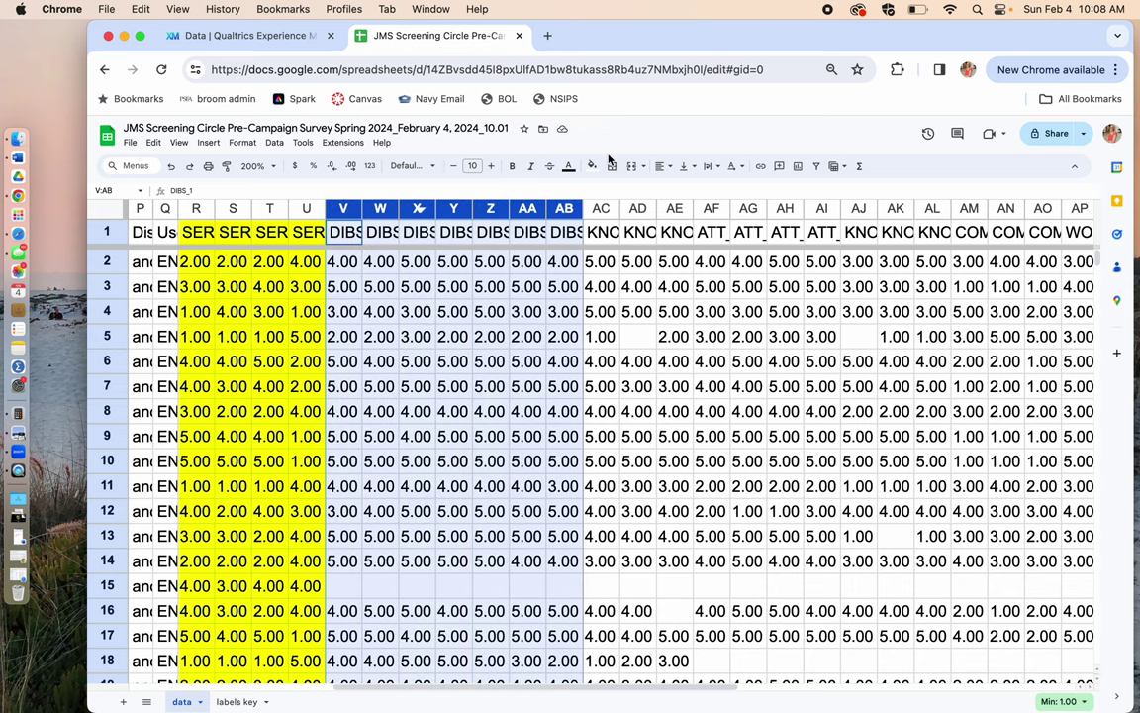
{"action": "left_click", "coordinate": [592, 165]}
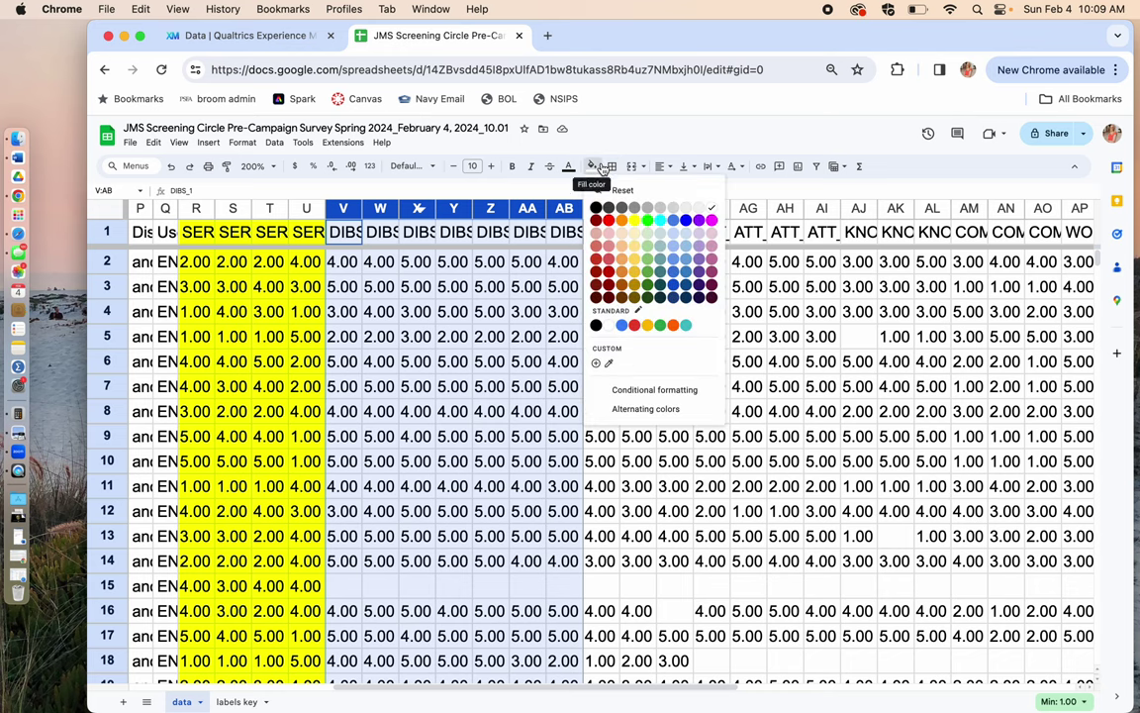
{"action": "left_click", "coordinate": [650, 221]}
Insert a column after the SERVUSE averages and fill it with the same green as the DIBS columns
{"action": "scroll", "coordinate": [685, 299], "scroll_direction": "right", "scroll_amount": 10}
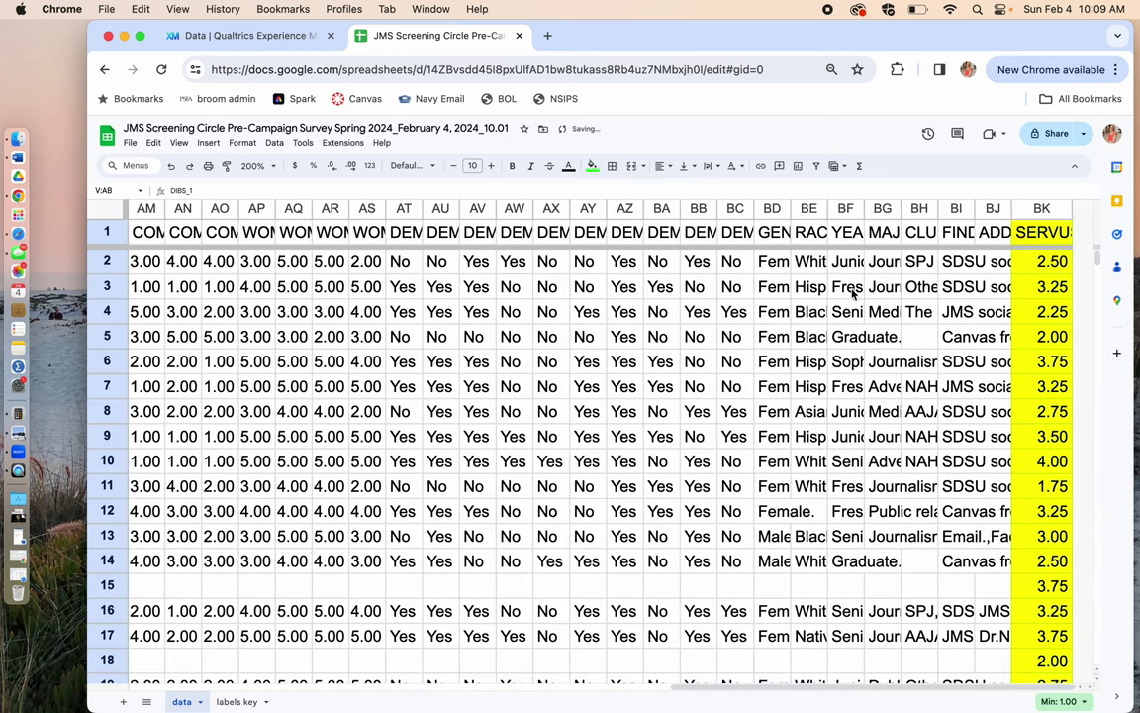
{"action": "left_click", "coordinate": [1045, 209]}
{"action": "right_click", "coordinate": [1045, 210]}
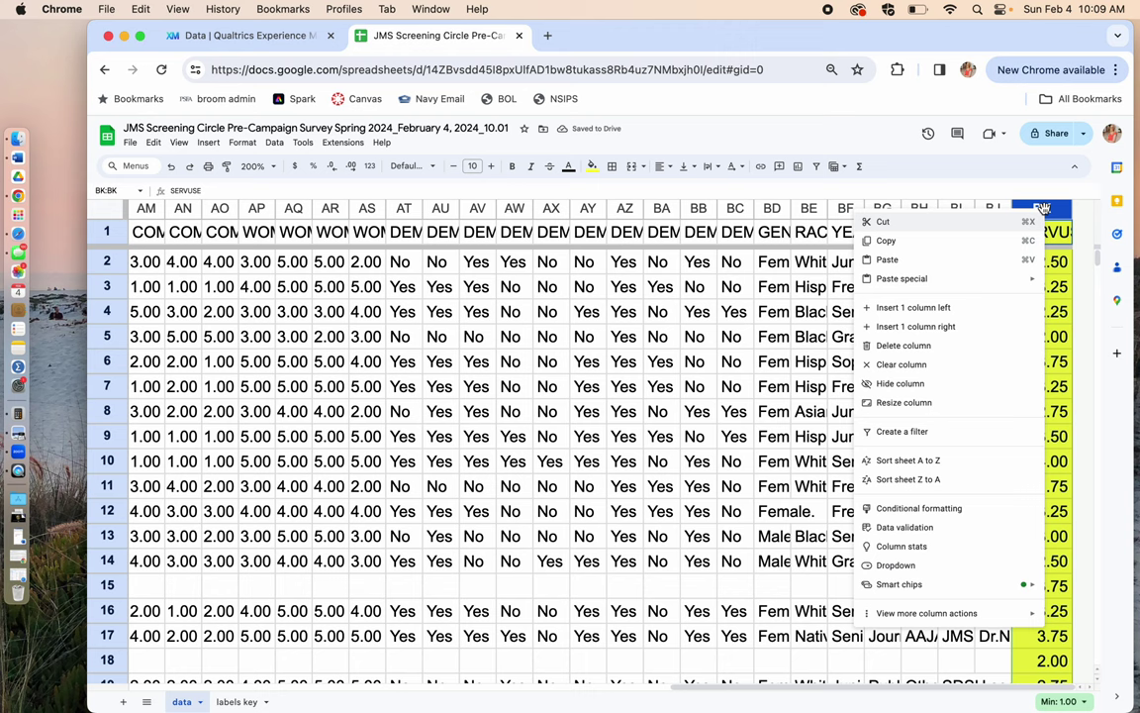
{"action": "left_click", "coordinate": [1005, 328]}
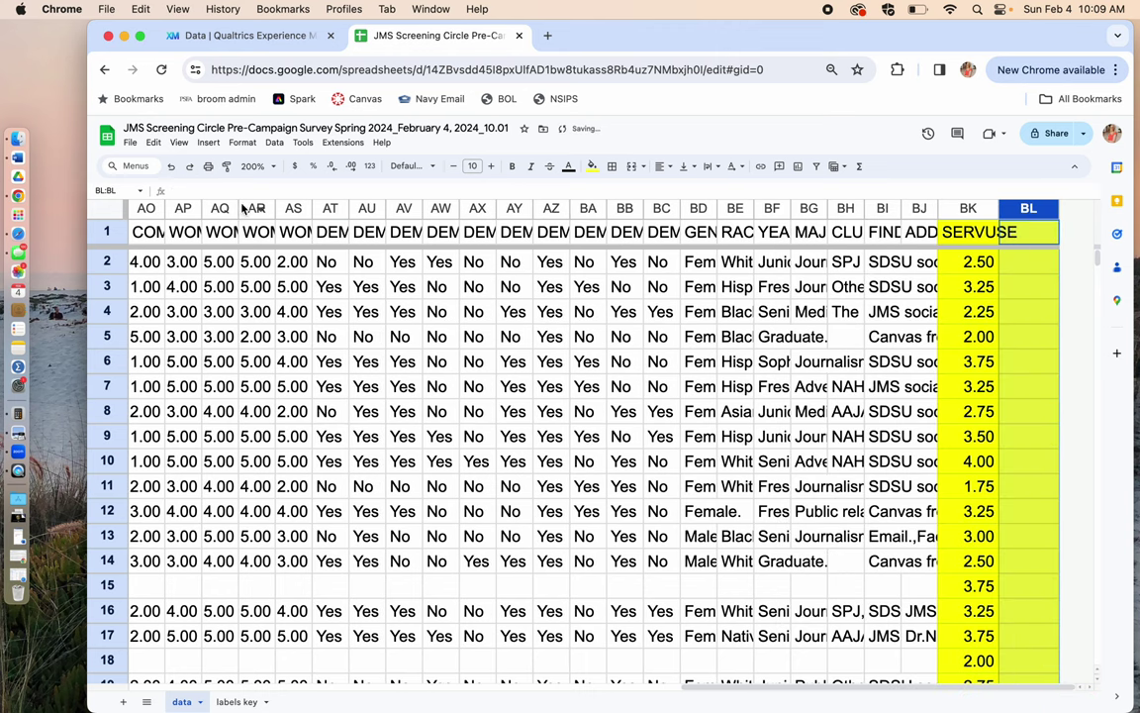
{"action": "left_click", "coordinate": [598, 166]}
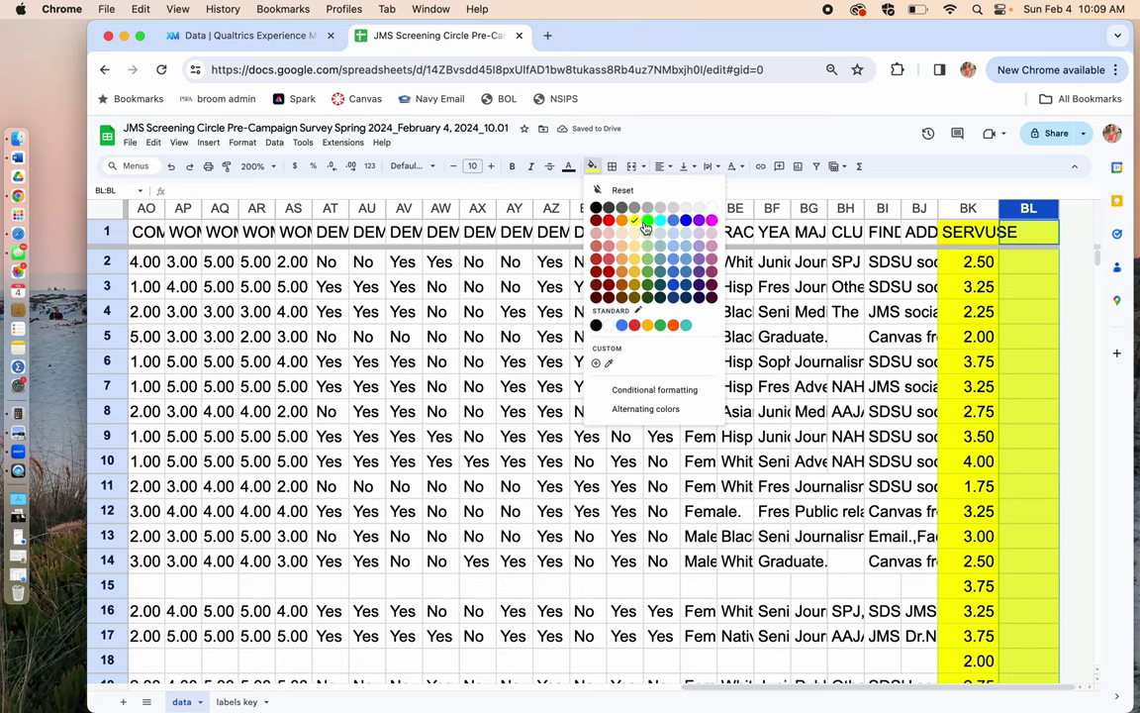
{"action": "left_click", "coordinate": [594, 207]}
Check the KNOW_JMS_1 header in AC1 and label the new green column "DIBS" in BL1
{"action": "scroll", "coordinate": [541, 386], "scroll_direction": "left", "scroll_amount": 10}
{"action": "scroll", "coordinate": [542, 386], "scroll_direction": "left", "scroll_amount": 2}
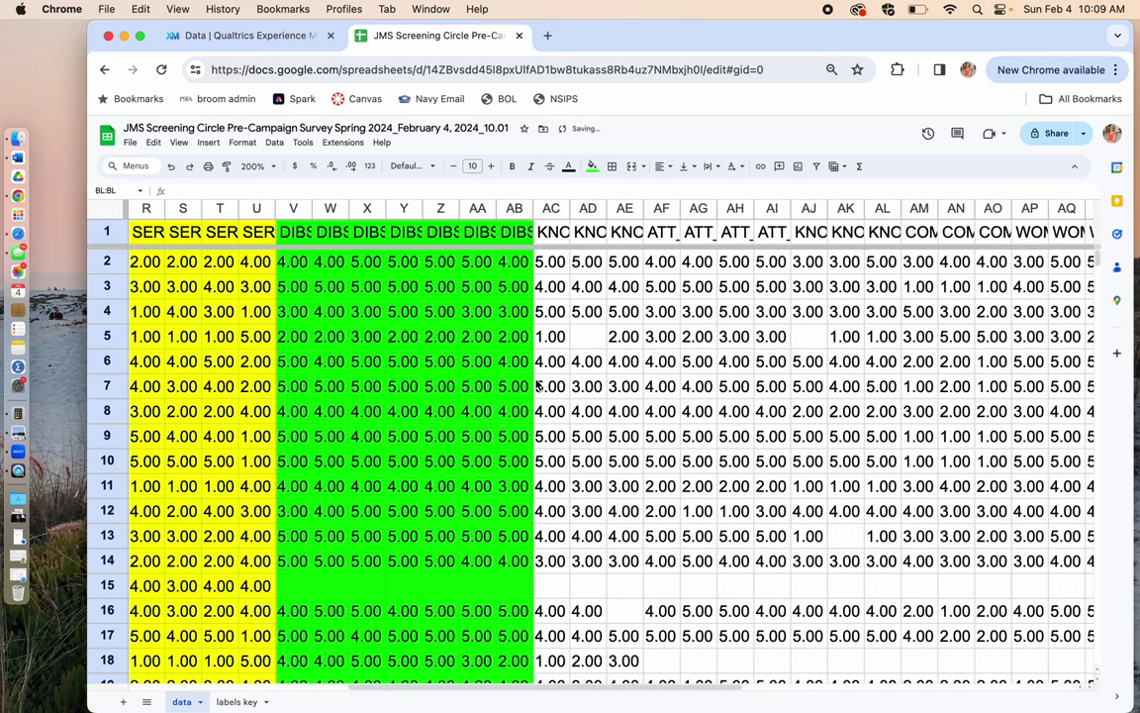
{"action": "left_click", "coordinate": [553, 236]}
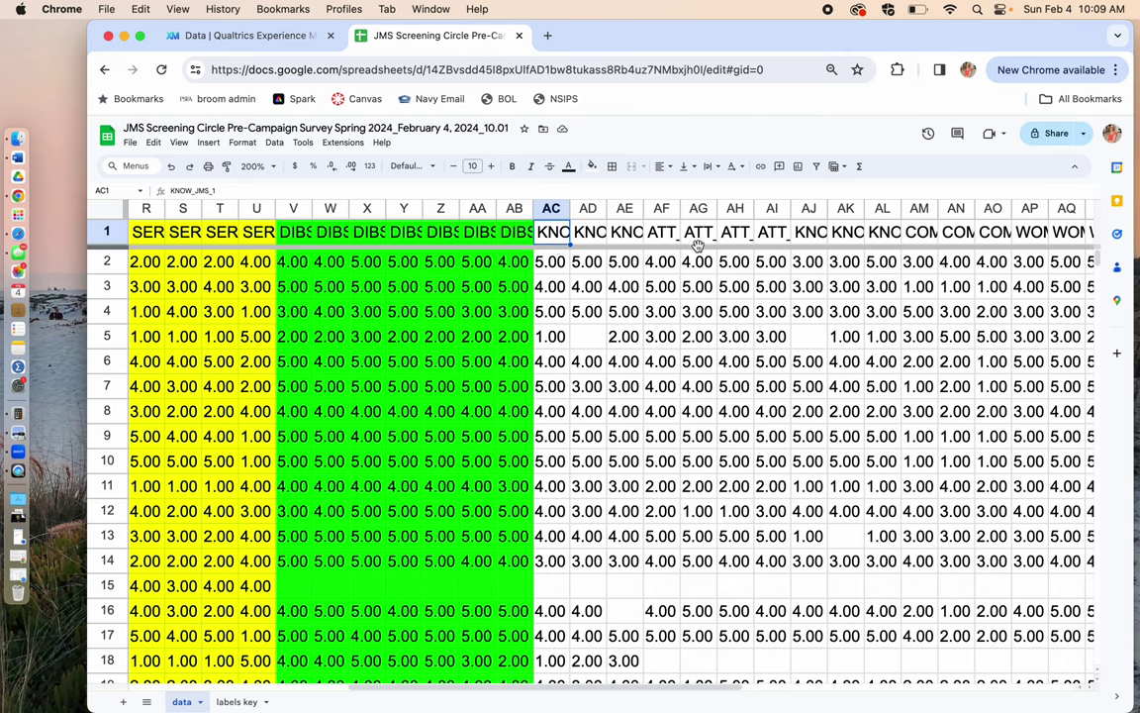
{"action": "scroll", "coordinate": [770, 302], "scroll_direction": "right", "scroll_amount": 10}
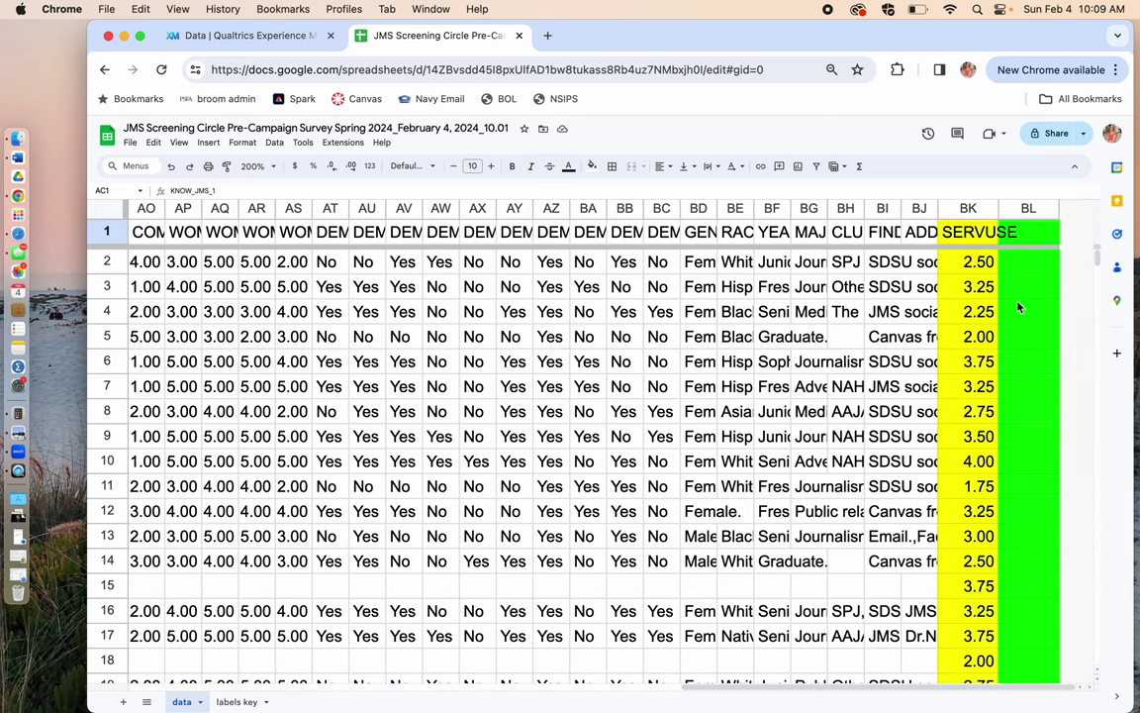
{"action": "left_click", "coordinate": [1022, 239]}
{"action": "type", "text": "DIBS"}
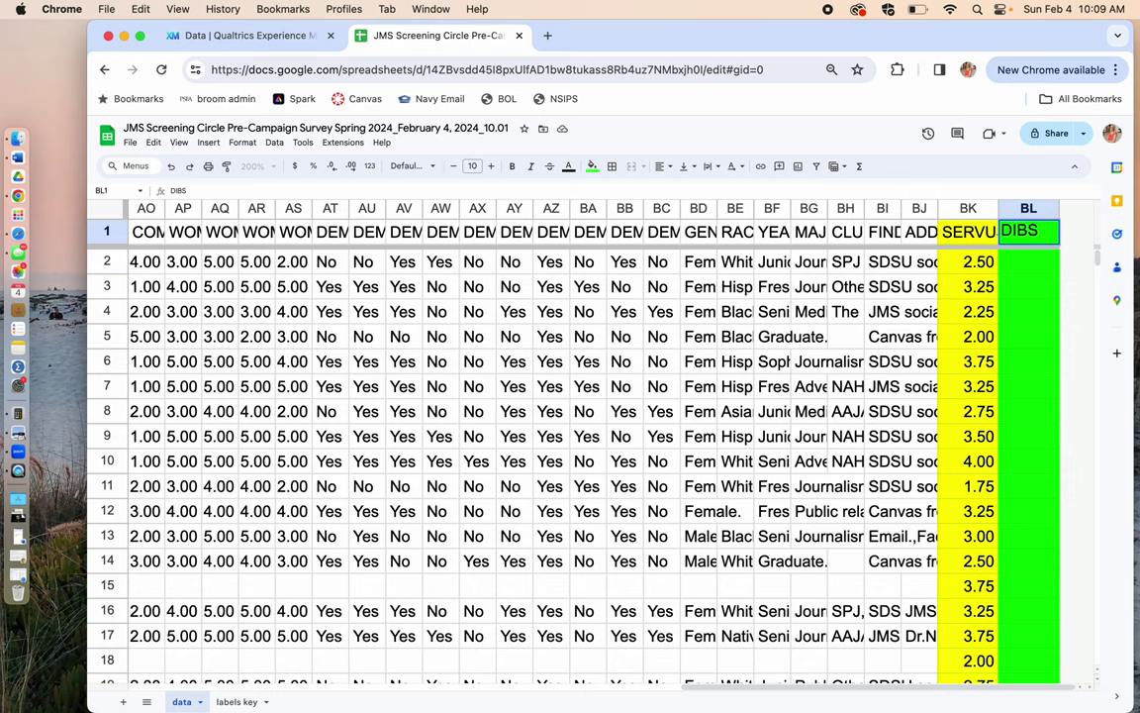
{"action": "key", "text": "Return"}
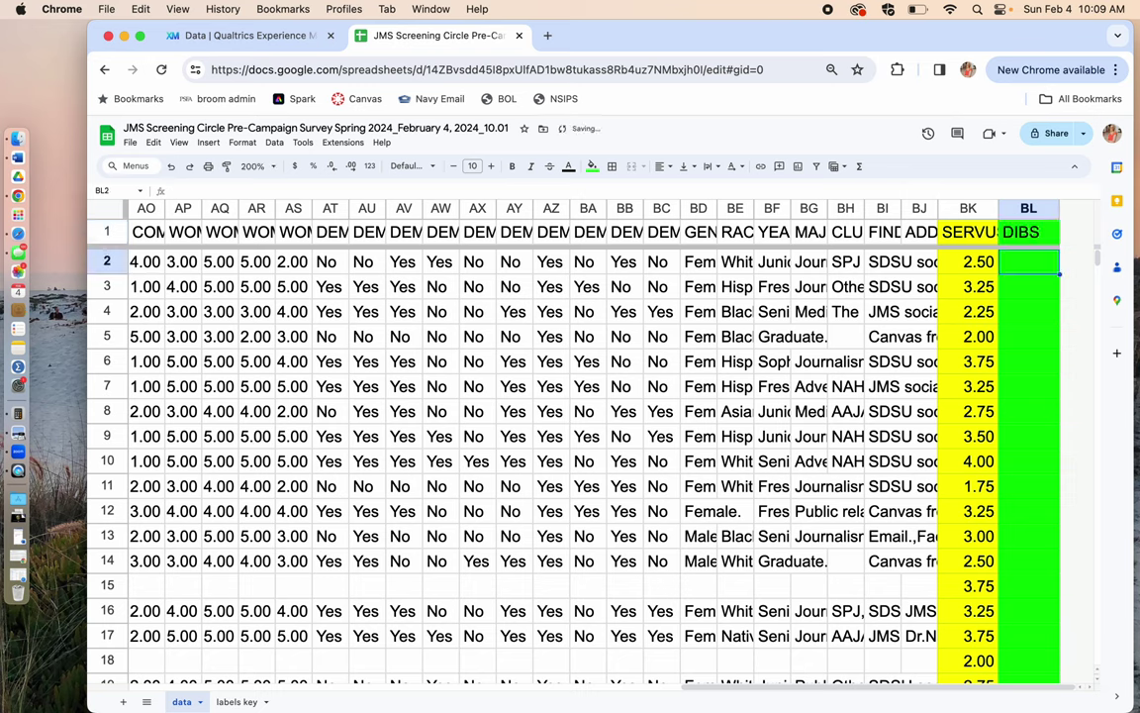
Average V2:AB2 in BL2 with the AVERAGE function and autofill the formula down the DIBS column
{"action": "type", "text": "=A"}
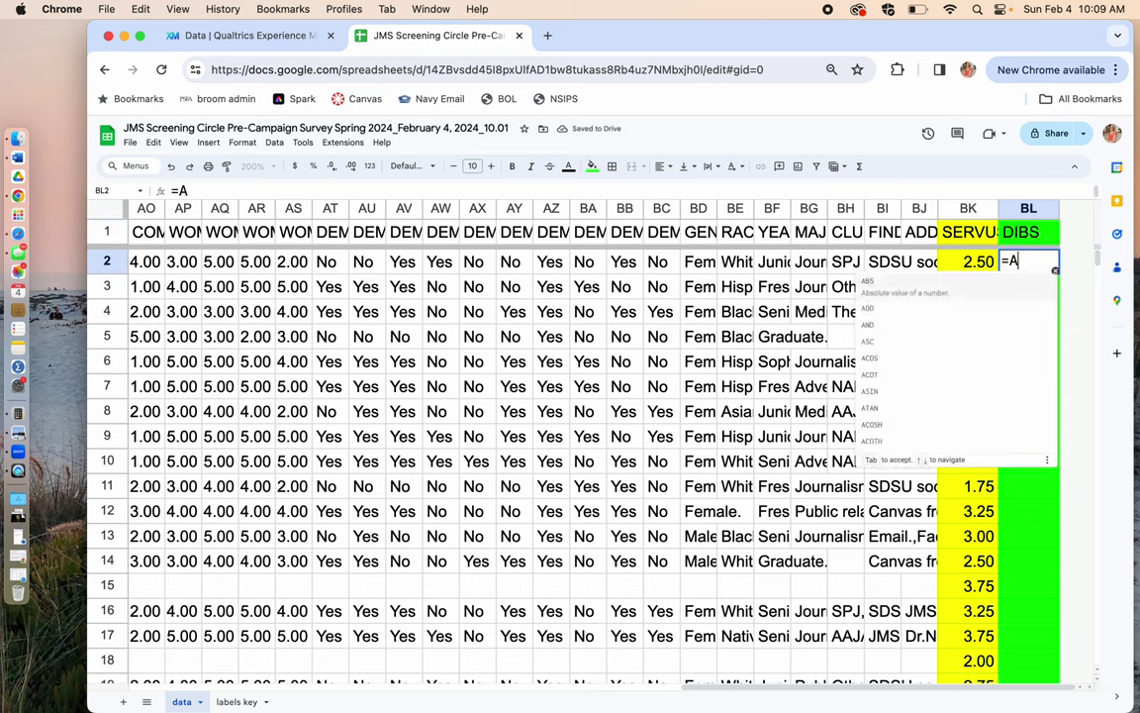
{"action": "type", "text": "VERAGE("}
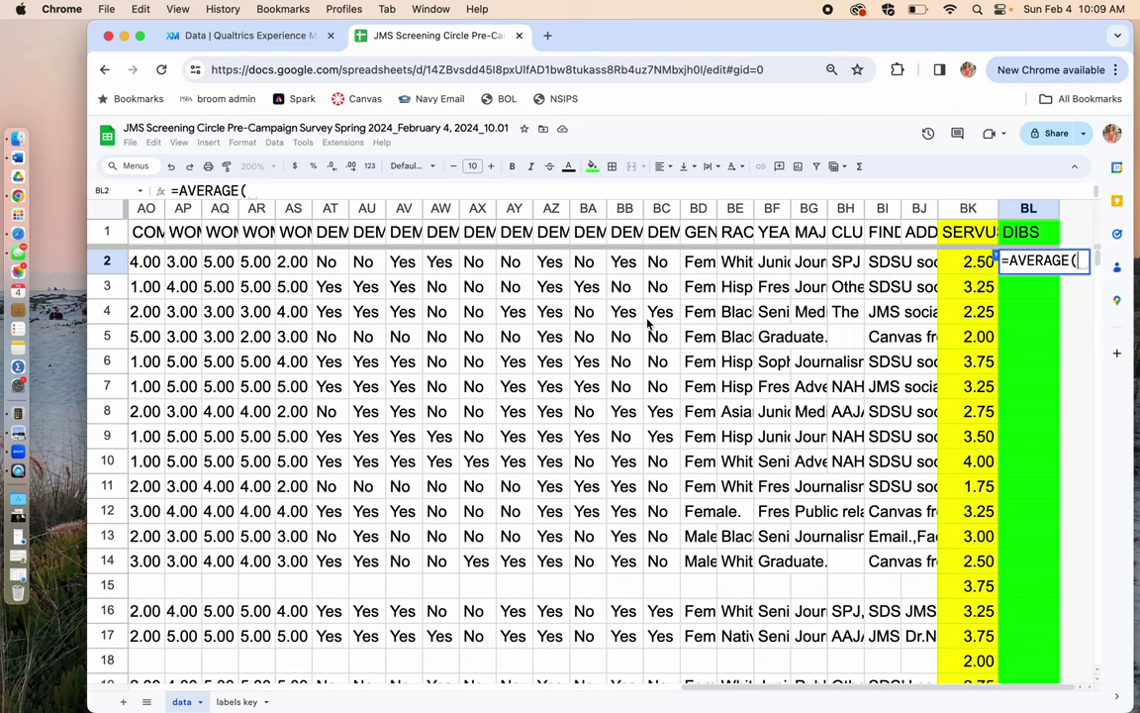
{"action": "scroll", "coordinate": [654, 326], "scroll_direction": "left", "scroll_amount": 15}
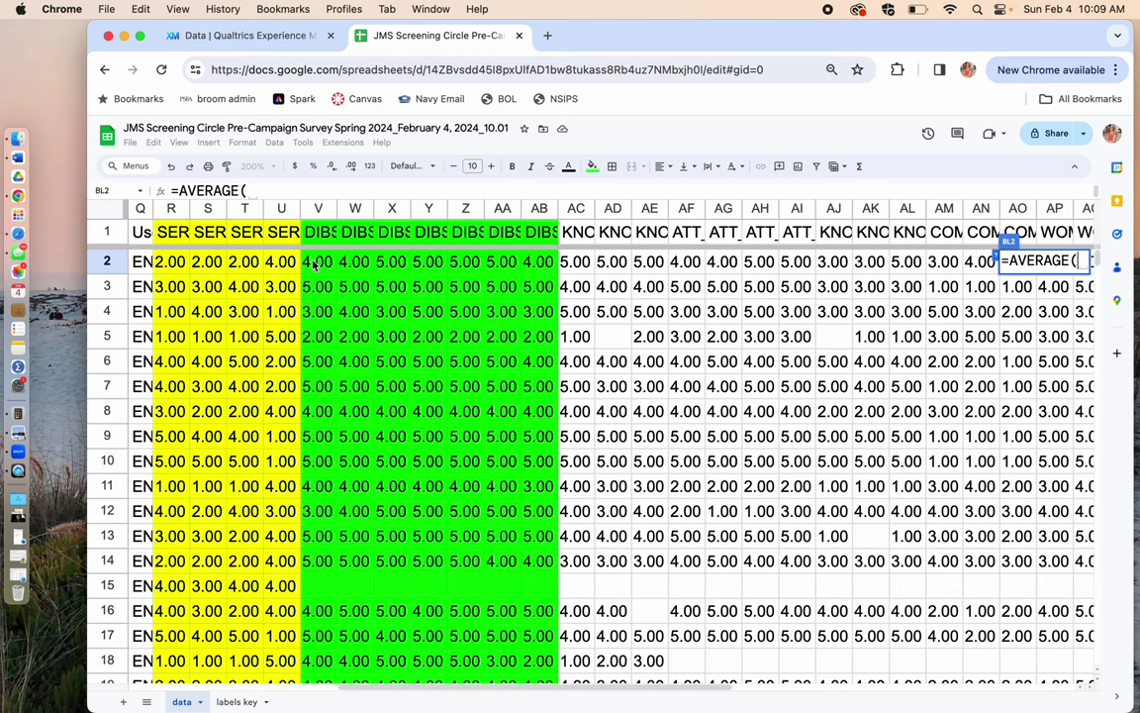
{"action": "left_click_drag", "start_coordinate": [315, 263], "coordinate": [530, 269]}
{"action": "key", "text": "Return"}
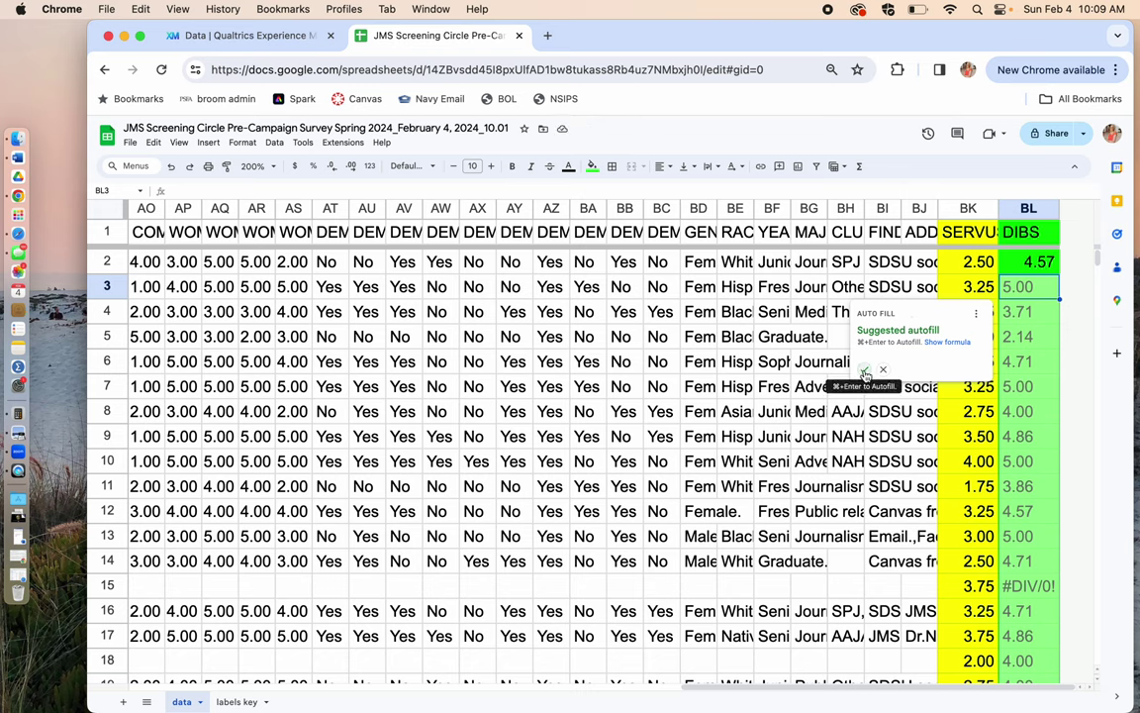
{"action": "left_click", "coordinate": [864, 371]}
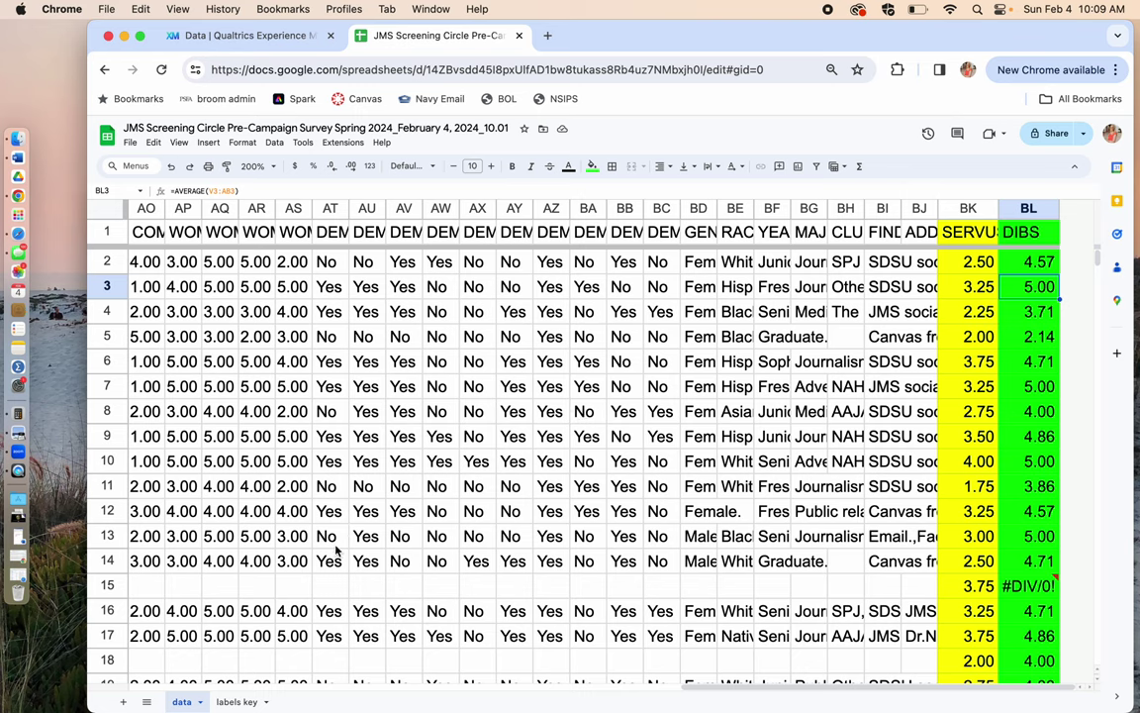
Add a new sheet and enter "Service Usage Index" in A1
{"action": "left_click", "coordinate": [122, 704]}
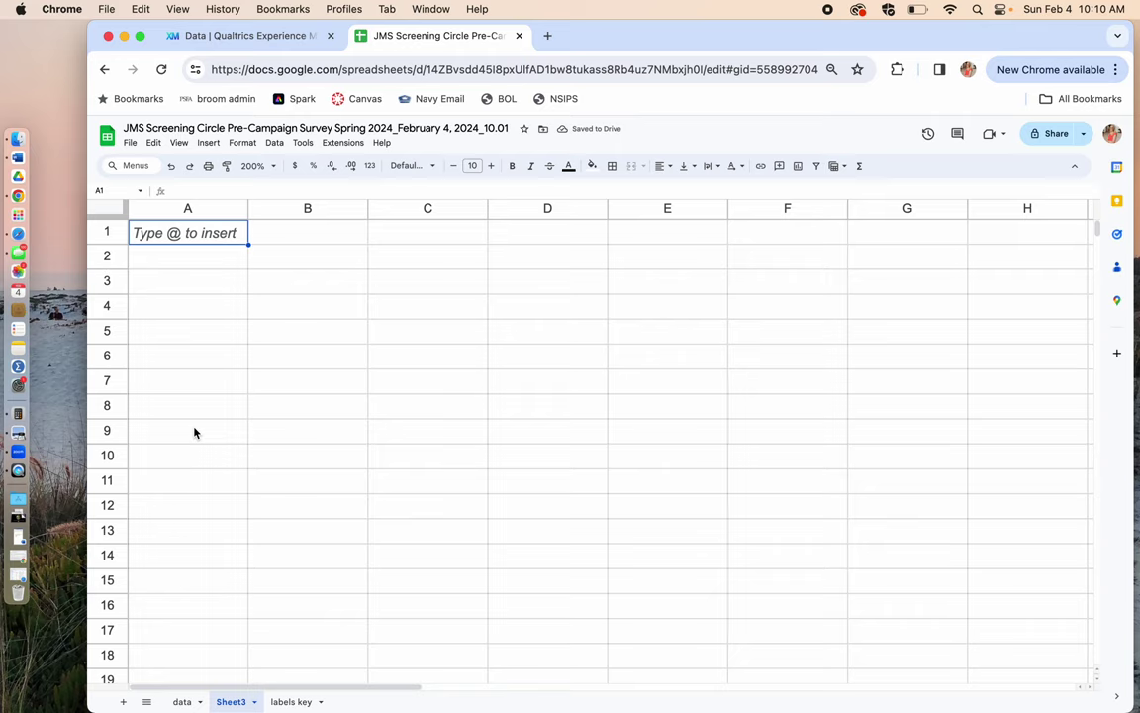
{"action": "type", "text": "Service U"}
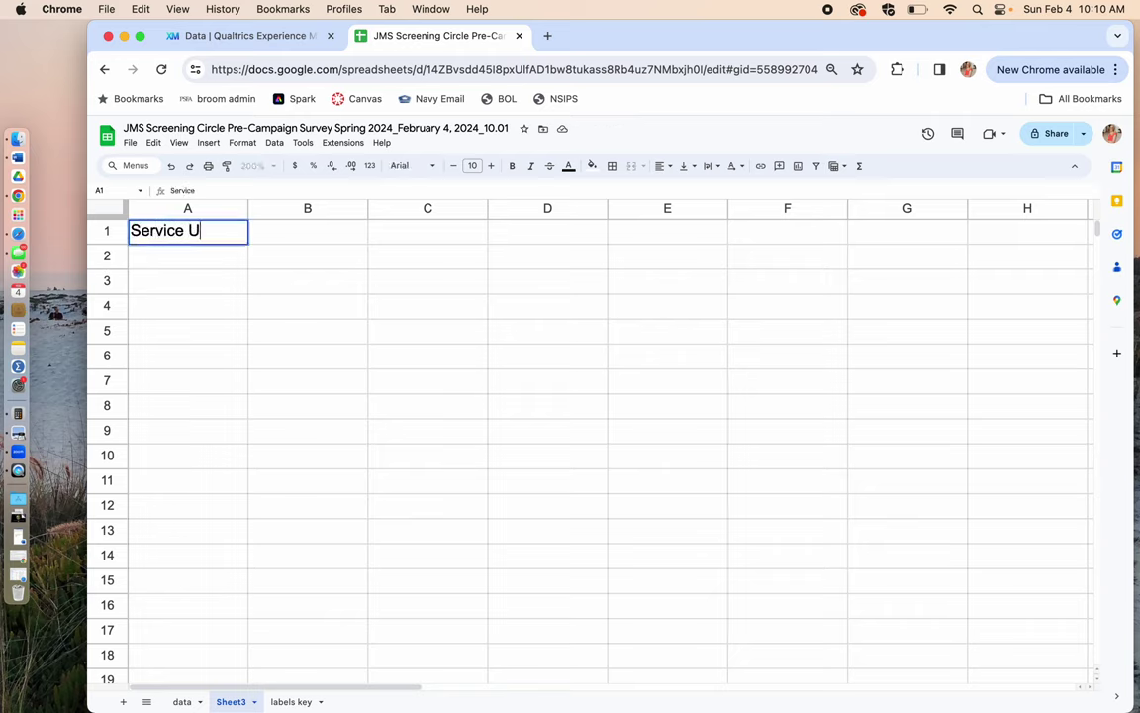
{"action": "type", "text": "sage"}
{"action": "key", "text": "BackSpace"}
{"action": "key", "text": "BackSpace"}
{"action": "key", "text": "BackSpace"}
{"action": "type", "text": "sage Index"}
{"action": "key", "text": "Return"}
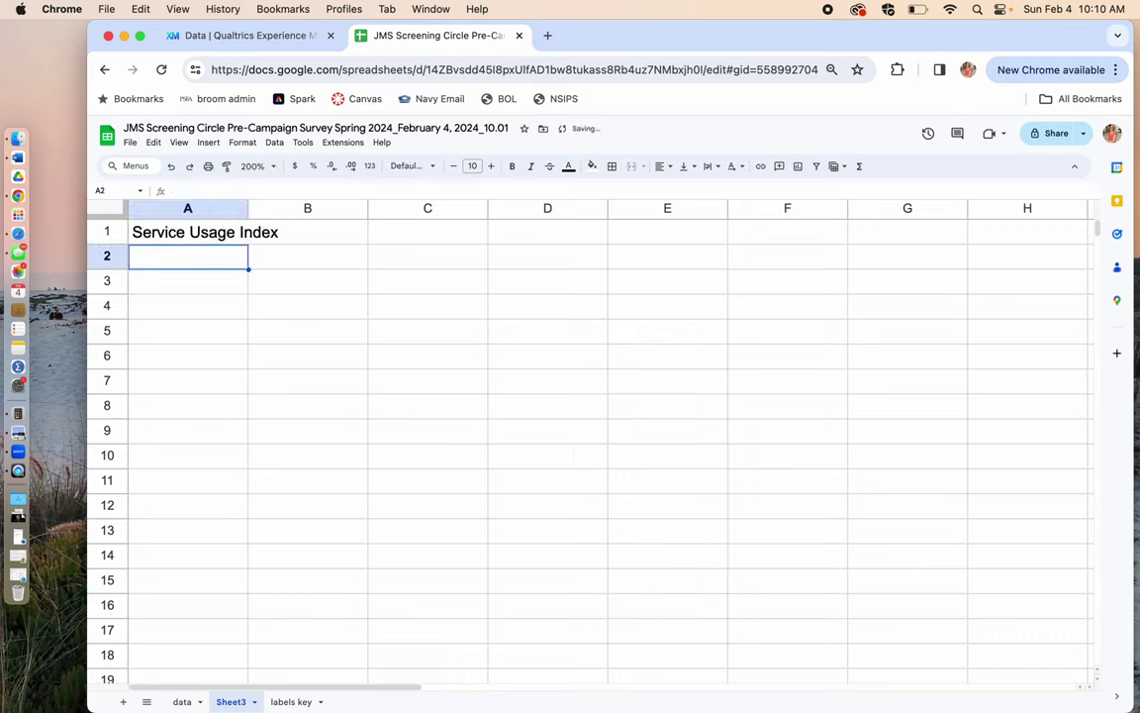
{"action": "type", "text": "DI"}
{"action": "key", "text": "BackSpace"}
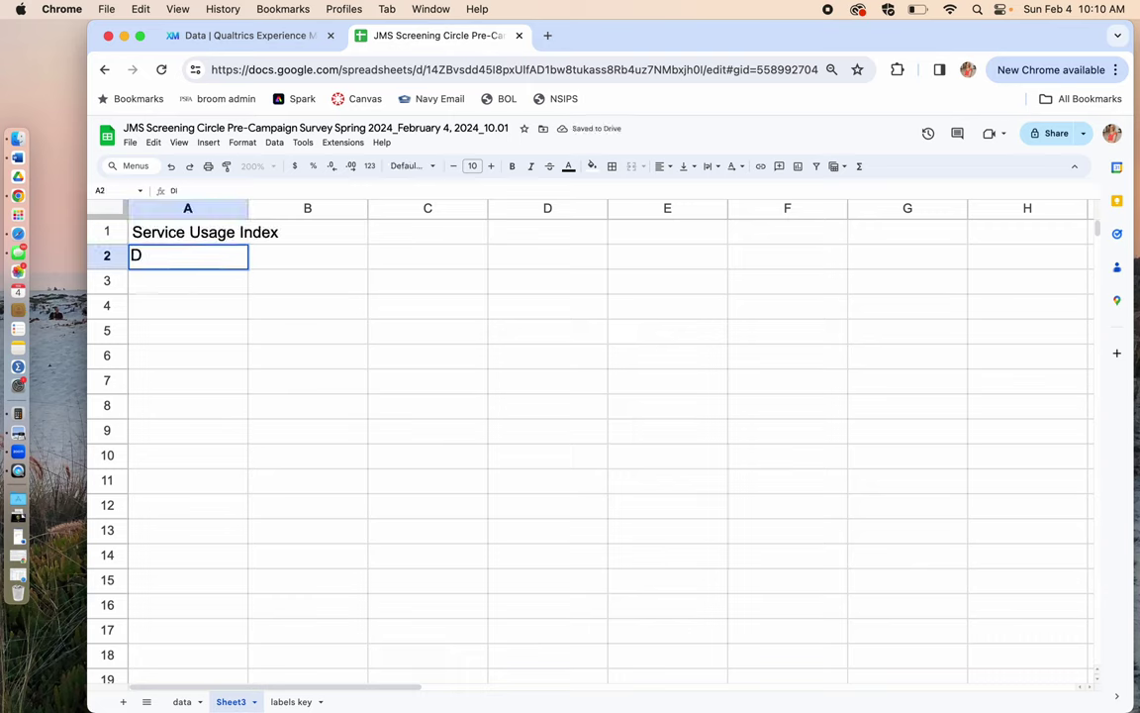
{"action": "key", "text": "BackSpace"}
{"action": "type", "text": "DIDB"}
{"action": "key", "text": "BackSpace"}
{"action": "key", "text": "BackSpace"}
{"action": "type", "text": "BS Indi"}
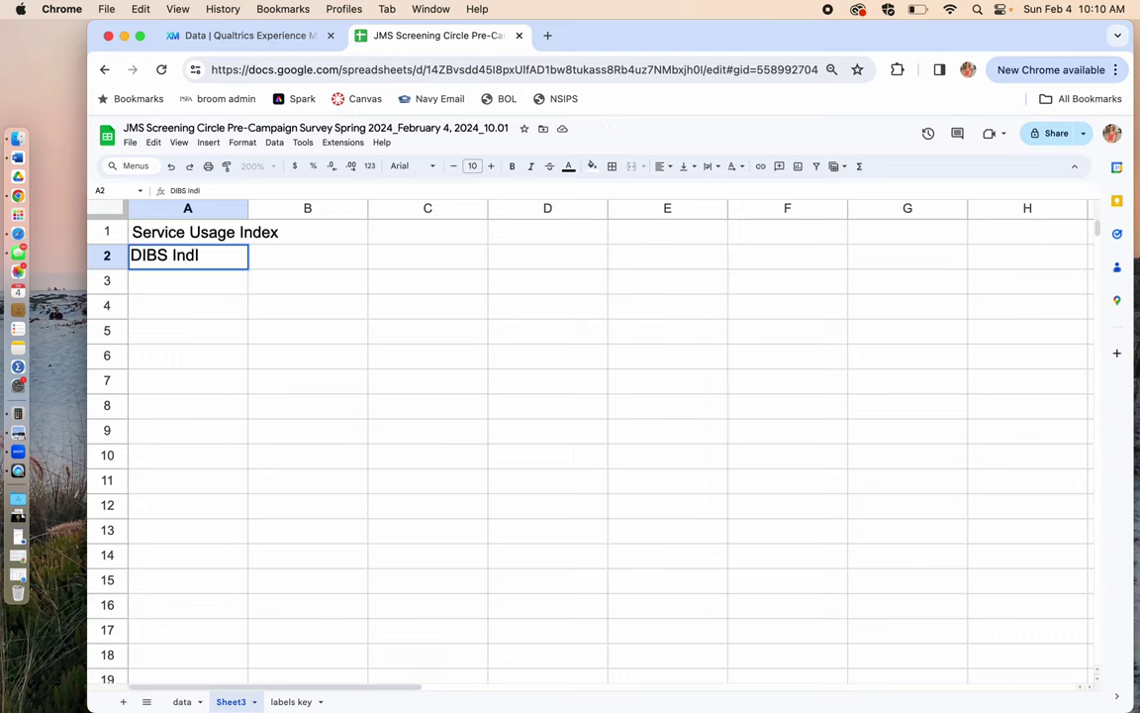
{"action": "type", "text": "ex I"}
{"action": "key", "text": "shift+Right"}
{"action": "key", "text": "Delete"}
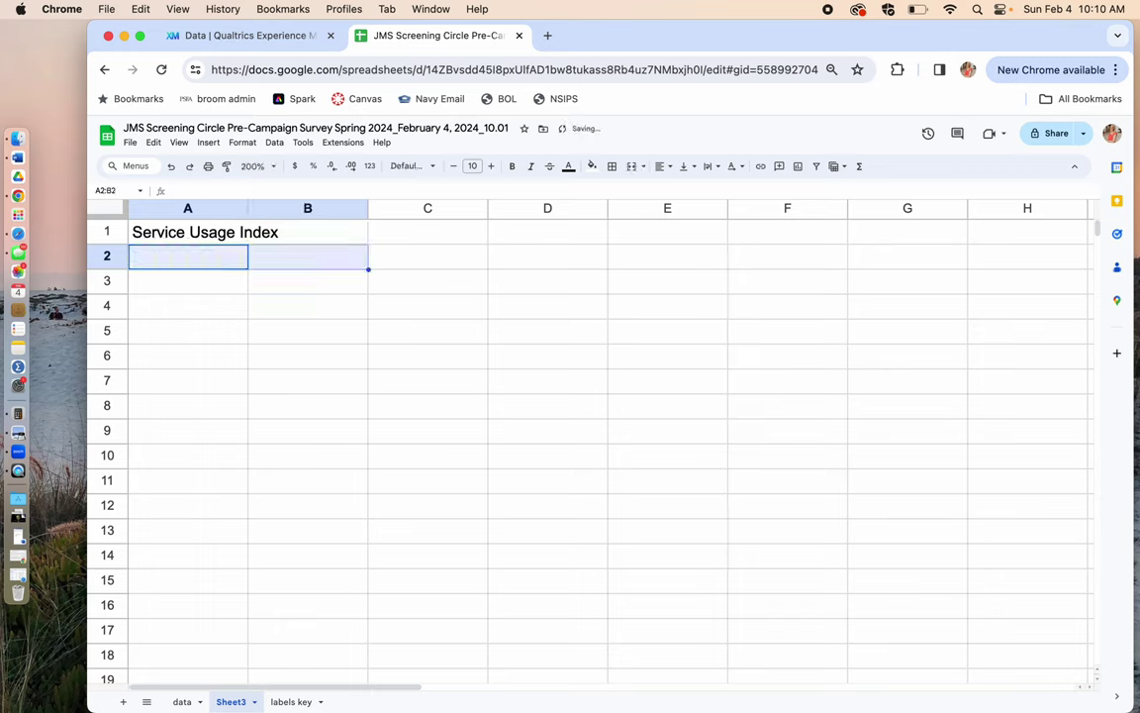
Enter "DIBS Index" in A2 and widen column A to fit both index labels
{"action": "left_click", "coordinate": [216, 347]}
{"action": "left_click", "coordinate": [206, 261]}
{"action": "type", "text": "DIO"}
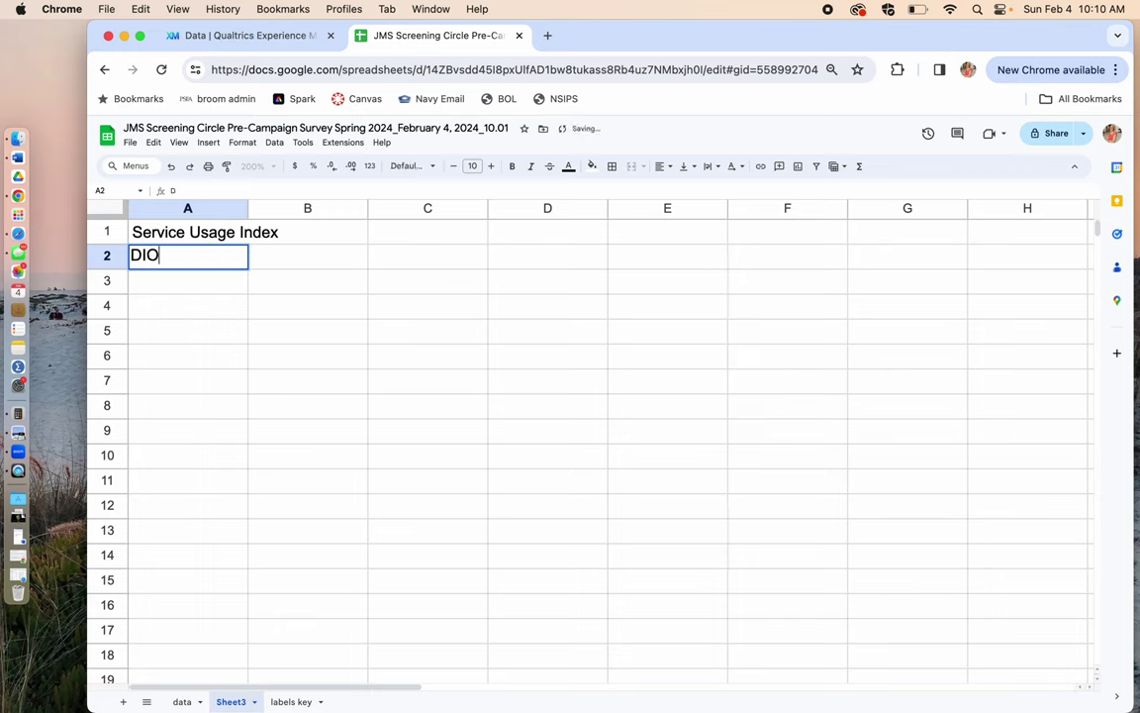
{"action": "key", "text": "BackSpace"}
{"action": "key", "text": "BackSpace"}
{"action": "type", "text": "BS Index"}
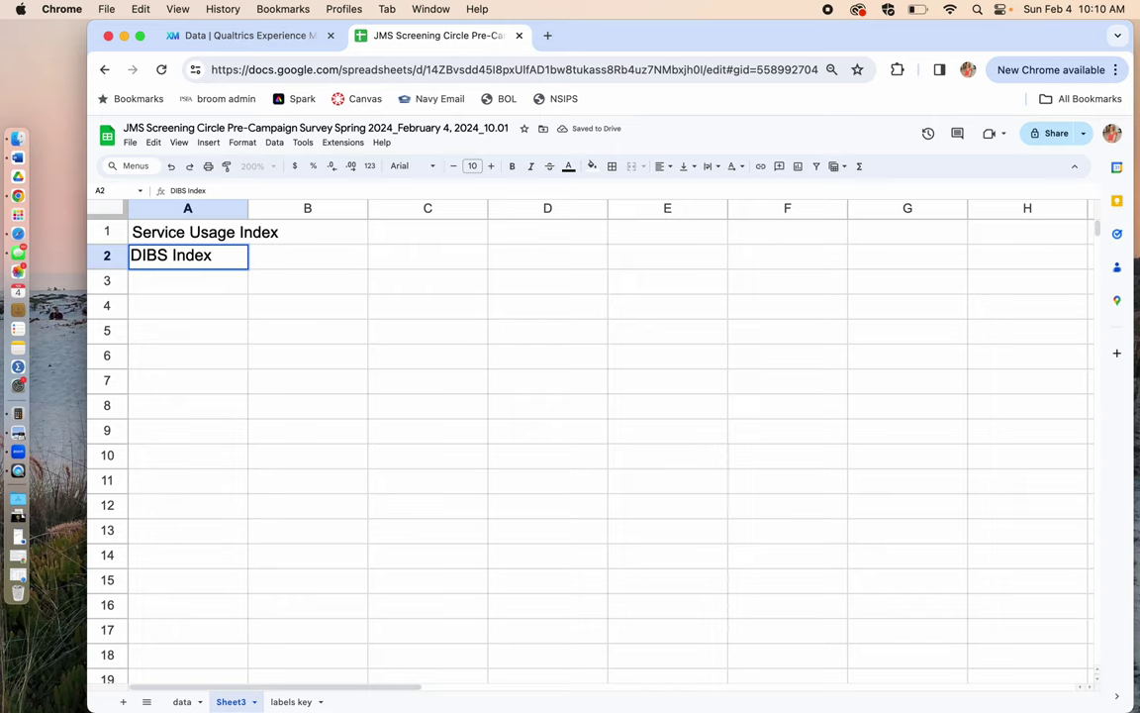
{"action": "key", "text": "Tab"}
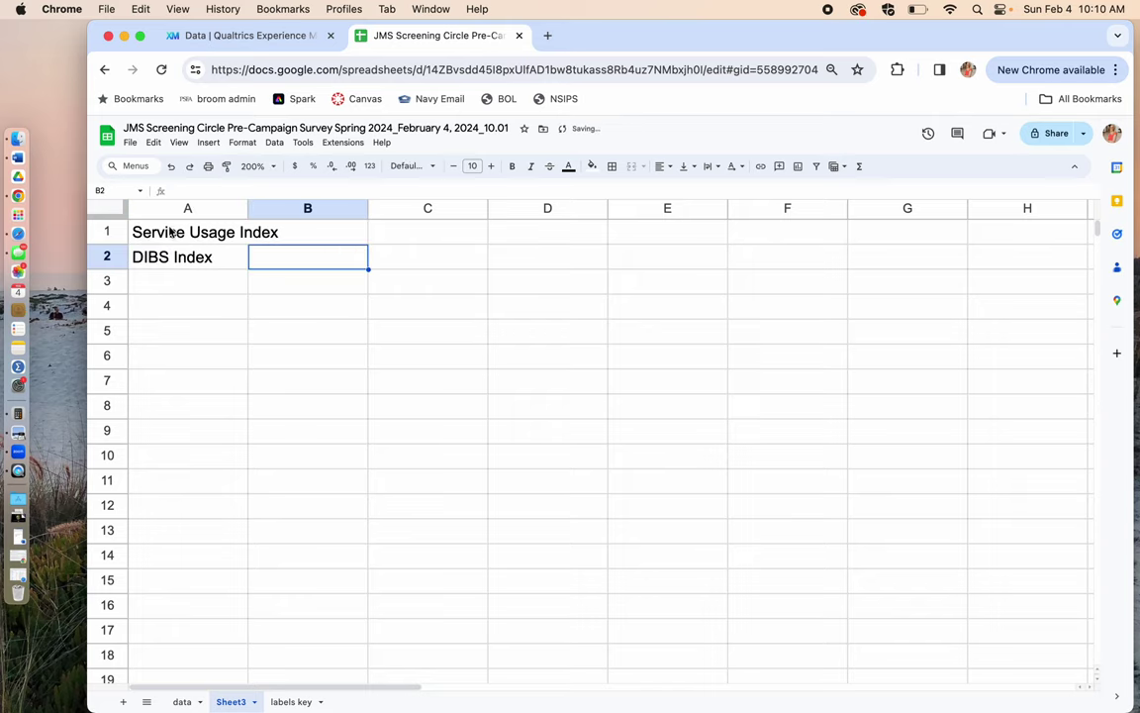
{"action": "left_click_drag", "start_coordinate": [247, 207], "coordinate": [287, 209]}
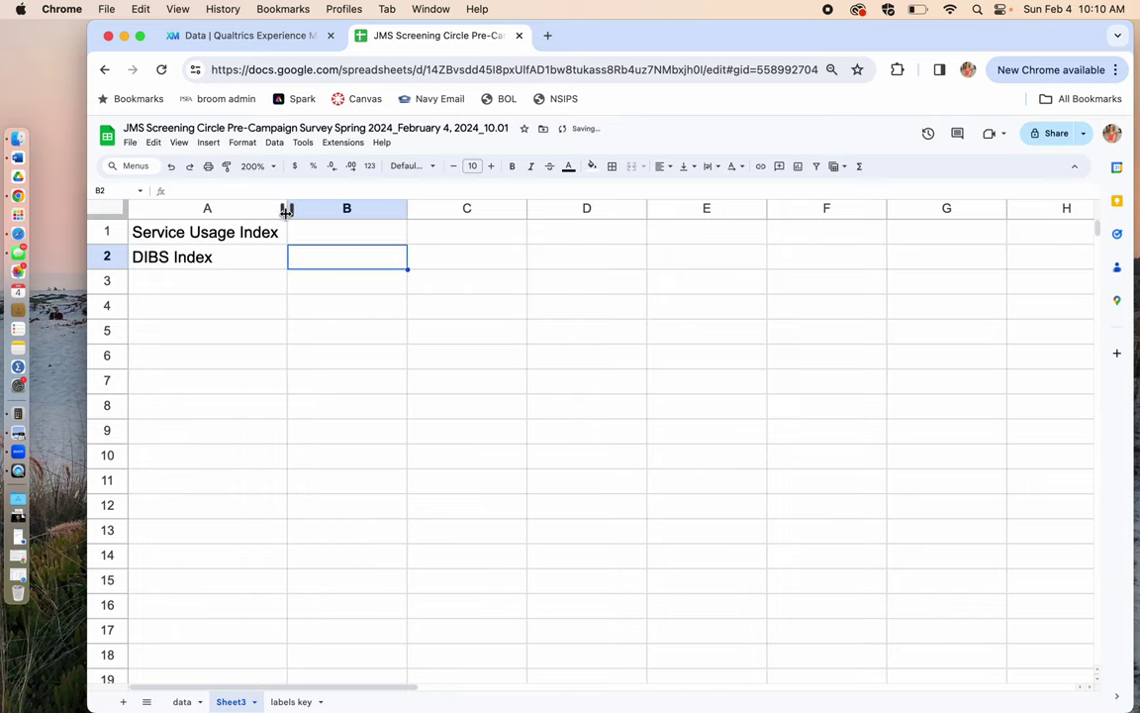
Rename the new sheet, Sheet3, as "dashboard"
{"action": "left_click", "coordinate": [348, 233]}
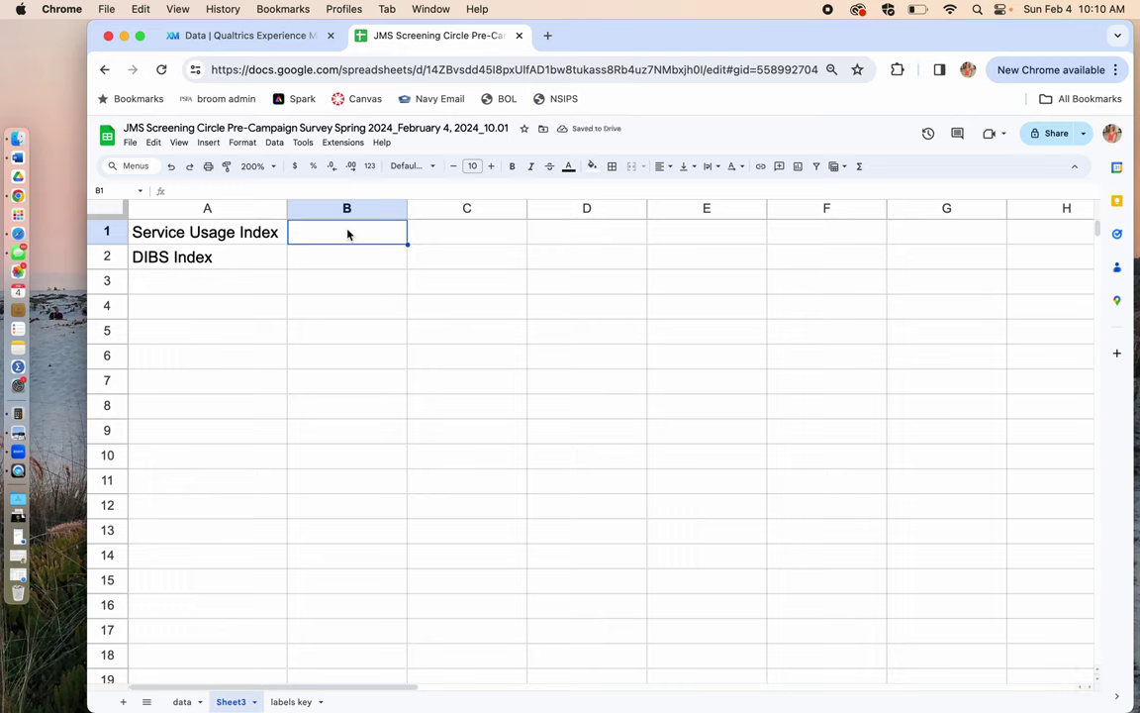
{"action": "double_click", "coordinate": [234, 702]}
{"action": "type", "text": "dasha"}
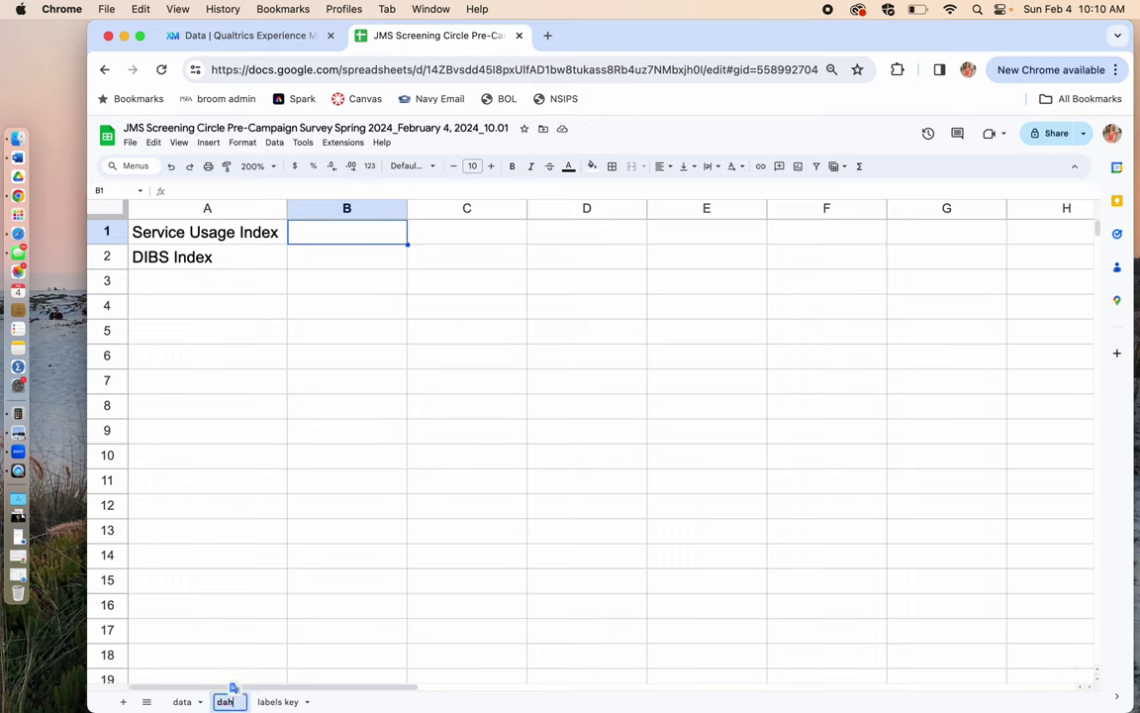
{"action": "type", "text": "board"}
{"action": "key", "text": "Return"}
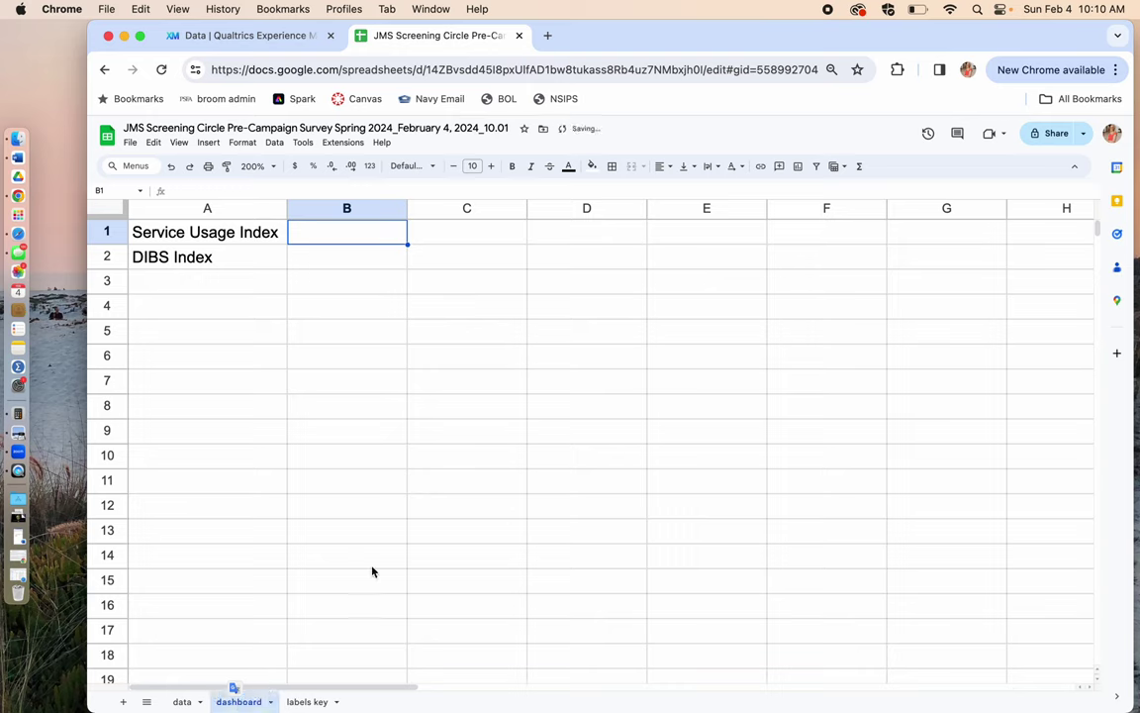
Average the data sheet's whole SERVUSE column, BK:BK, in dashboard cell B1 with the AVERAGE function
{"action": "type", "text": "=AVER"}
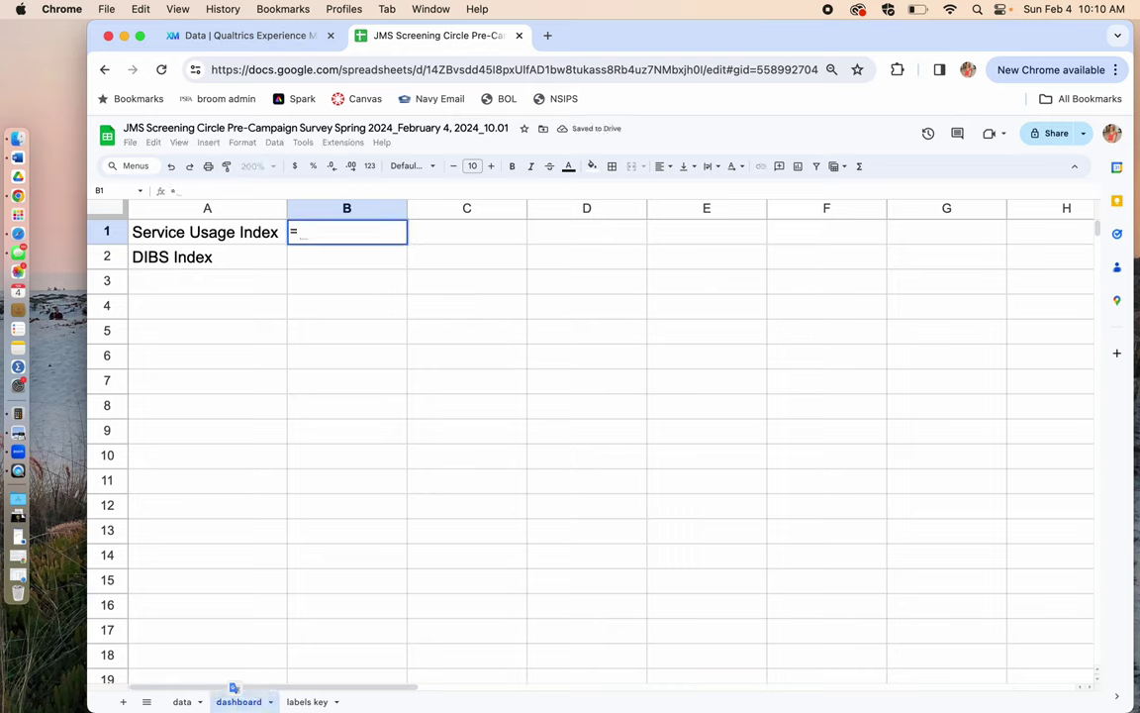
{"action": "left_click", "coordinate": [341, 260]}
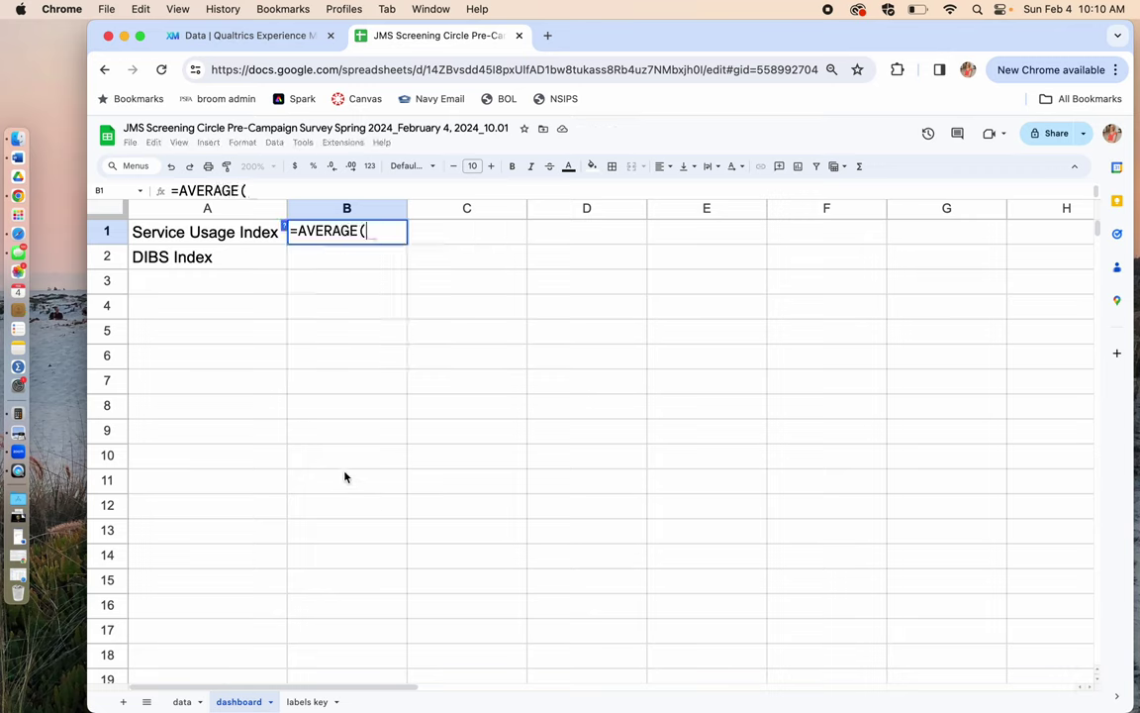
{"action": "left_click", "coordinate": [182, 702]}
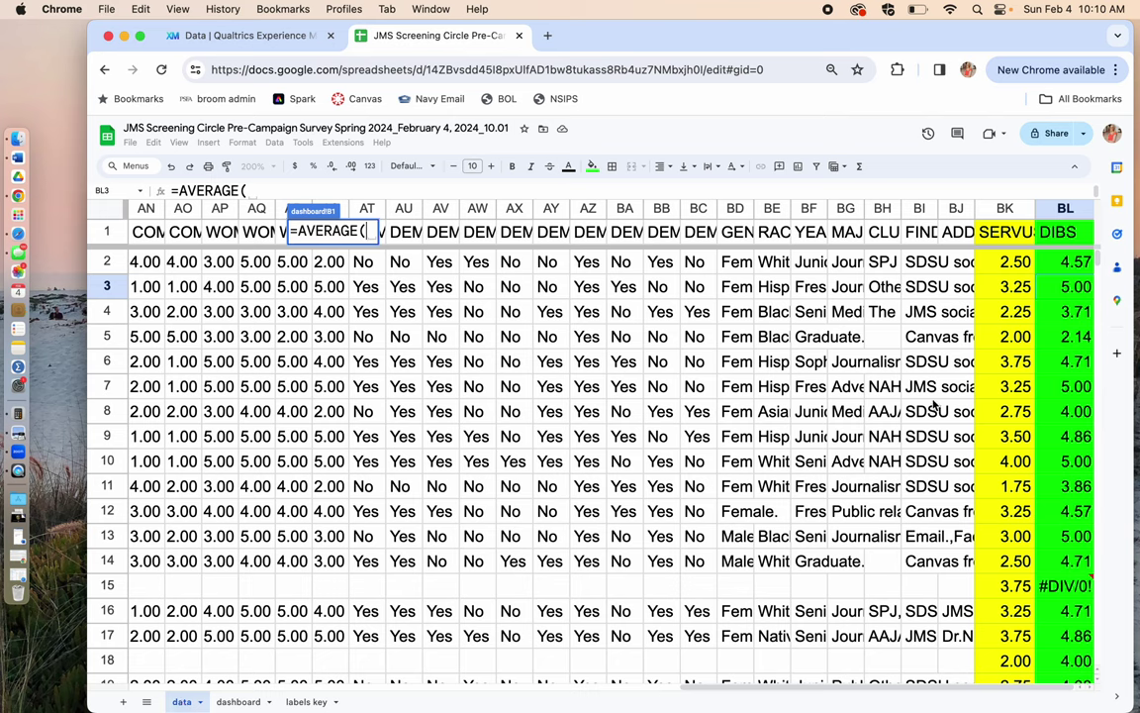
{"action": "left_click", "coordinate": [1003, 211]}
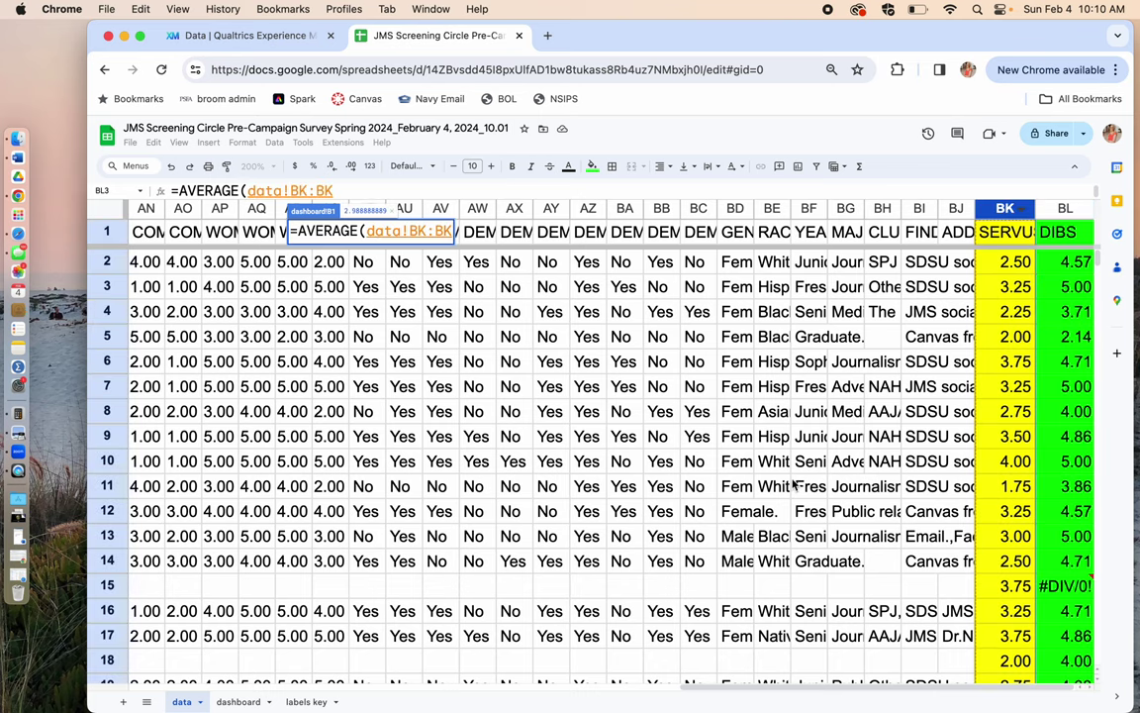
{"action": "key", "text": "Return"}
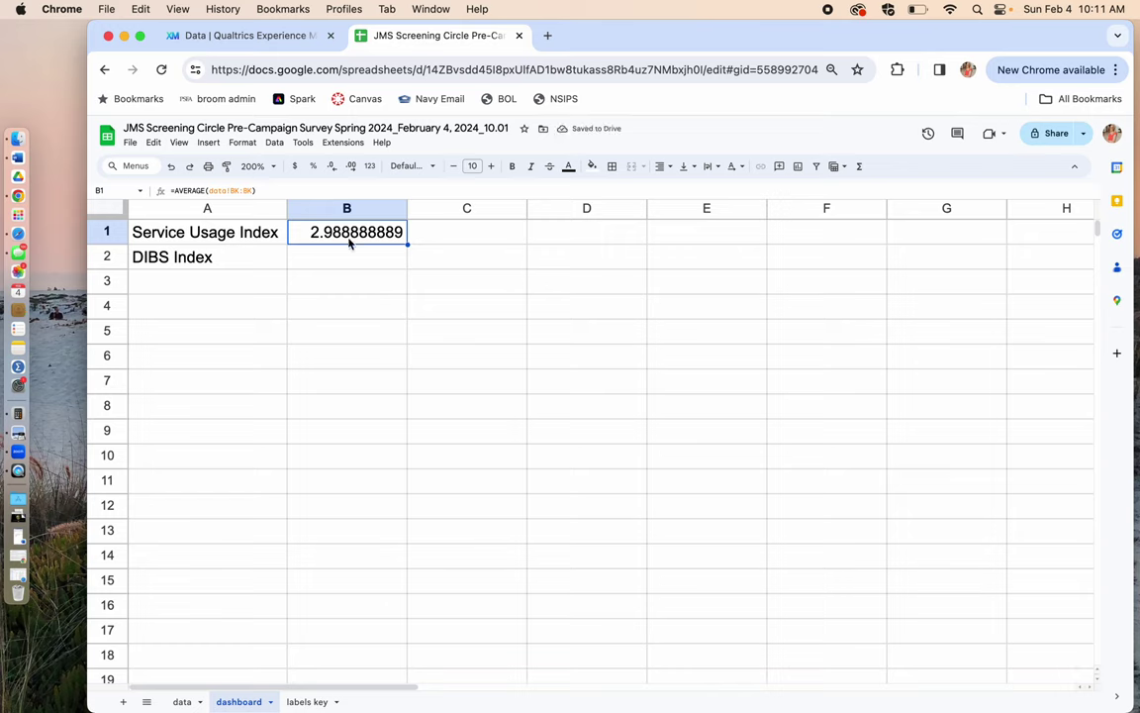
Average the data sheet's whole DIBS column, BL:BL, in dashboard cell B2 with the AVERAGE function
{"action": "left_click", "coordinate": [365, 267]}
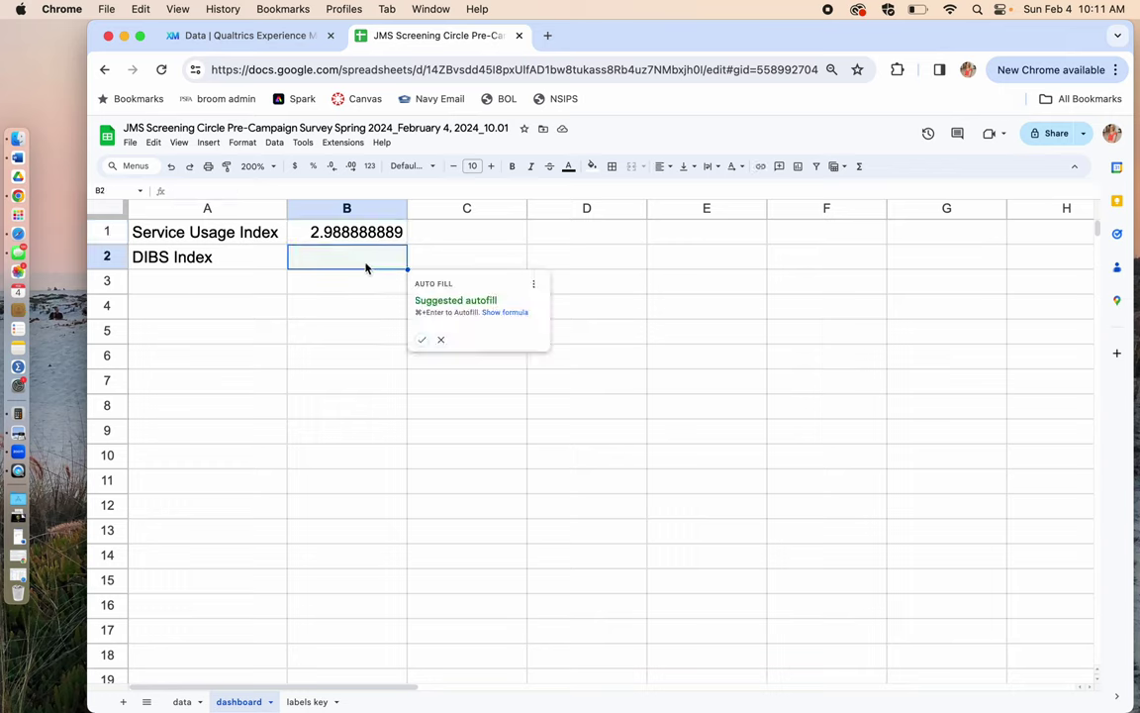
{"action": "type", "text": "=AVER"}
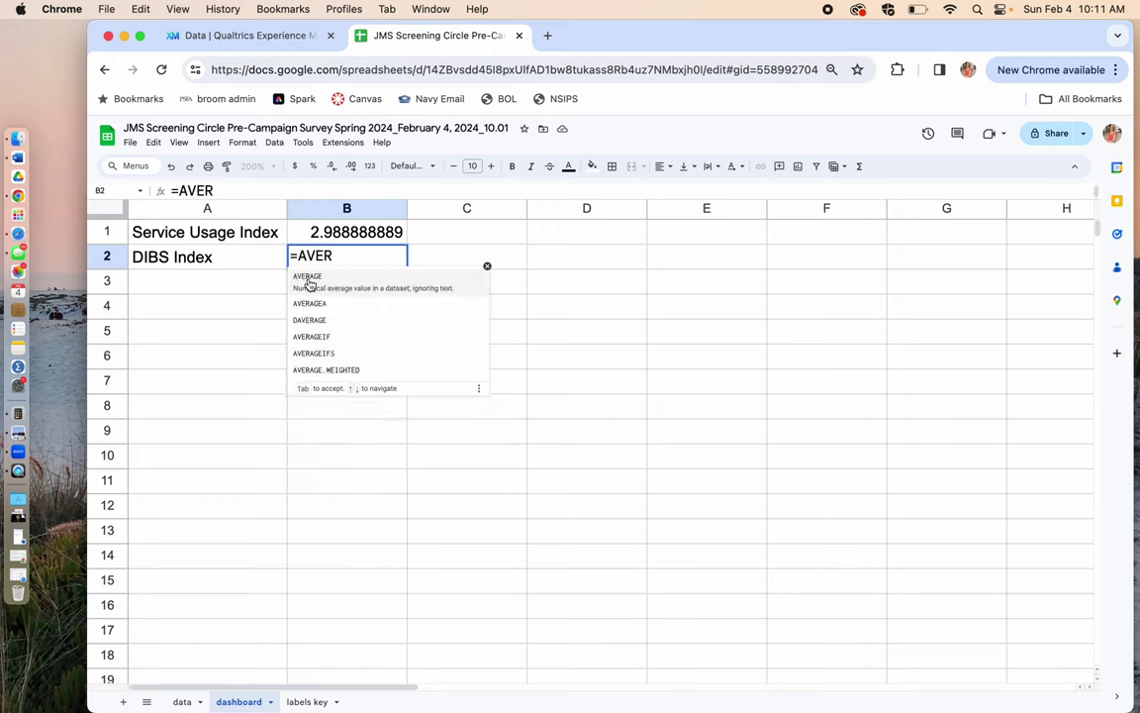
{"action": "key", "text": "Tab"}
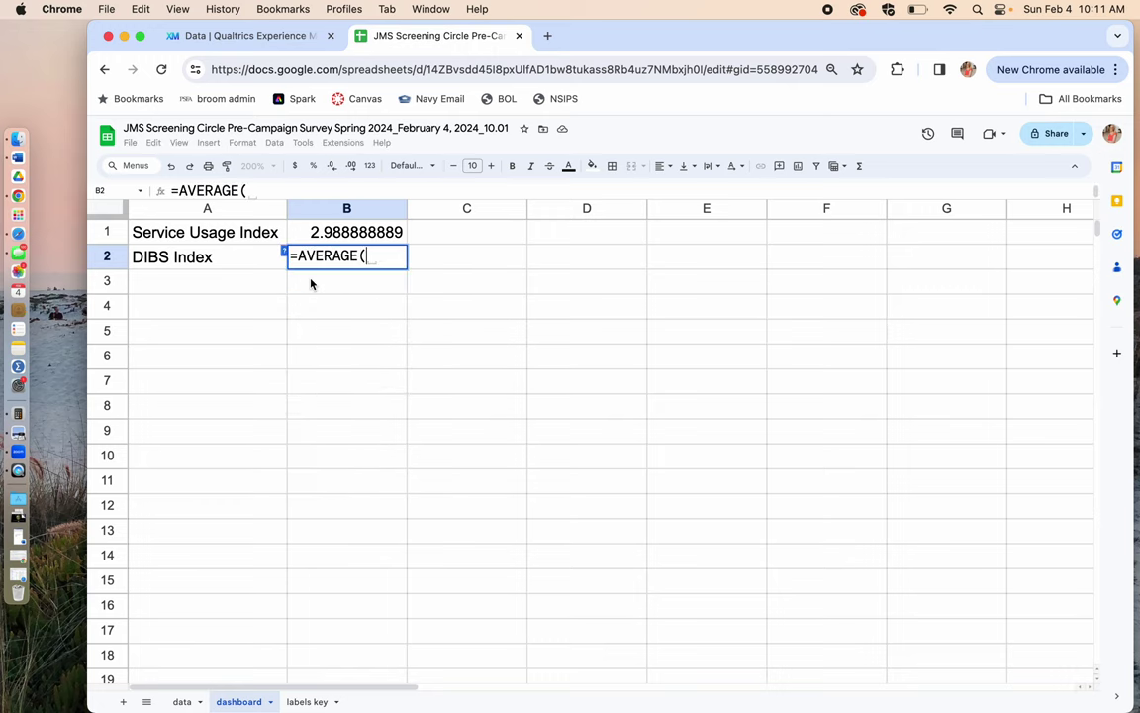
{"action": "left_click", "coordinate": [182, 702]}
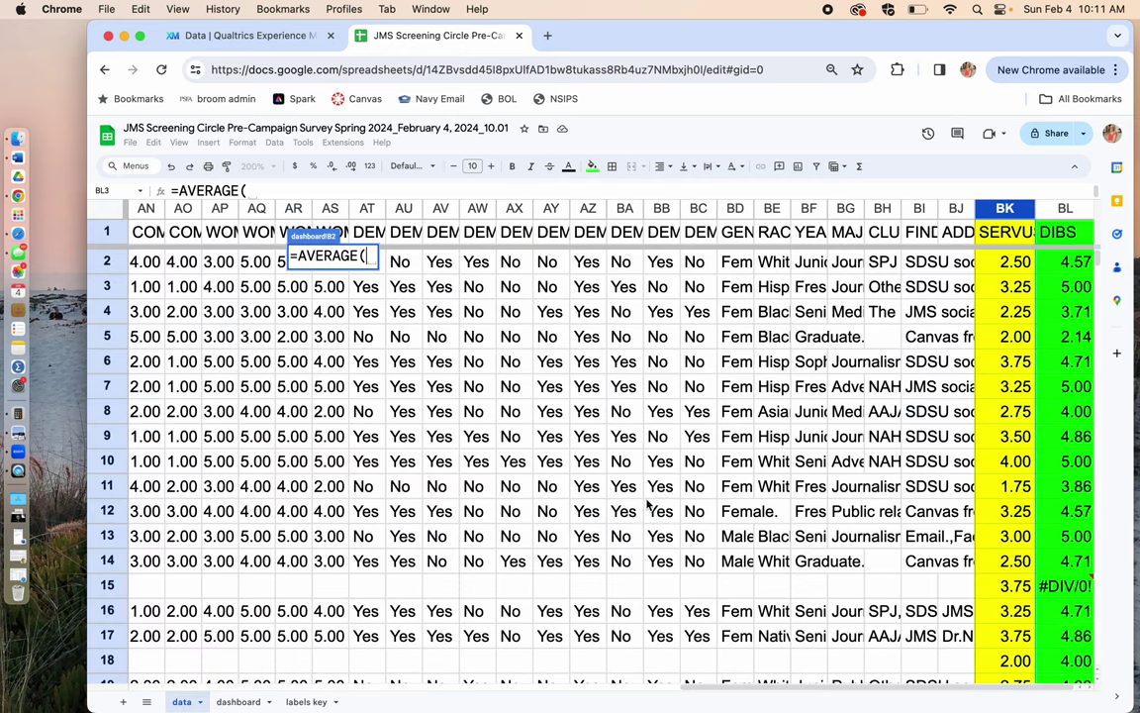
{"action": "left_click", "coordinate": [1064, 209]}
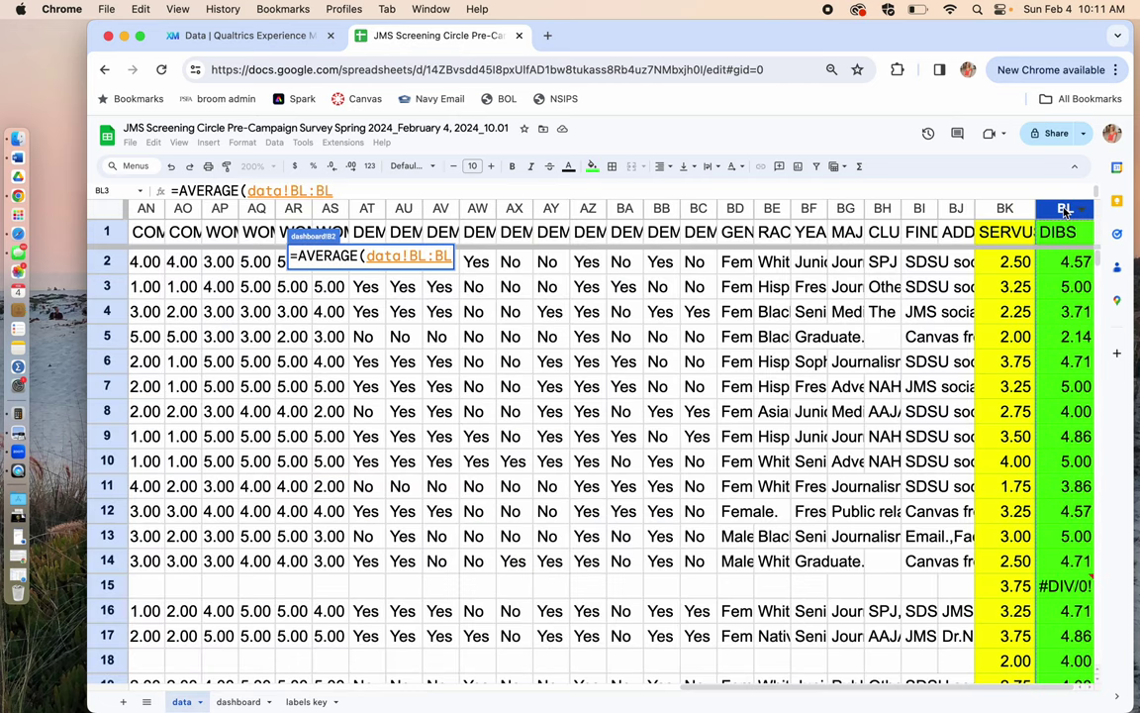
{"action": "key", "text": "Return"}
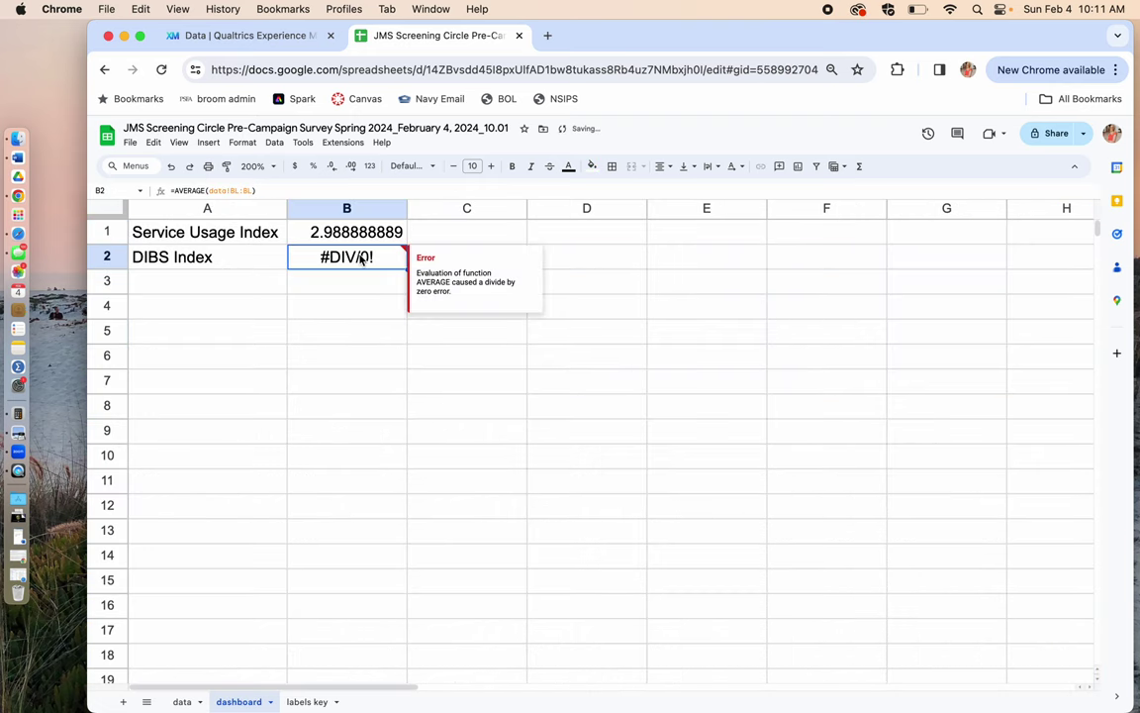
Check the DIBS column on the data sheet and restrict the dashboard's B2 average to data!BL2:BL50
{"action": "left_click", "coordinate": [182, 701]}
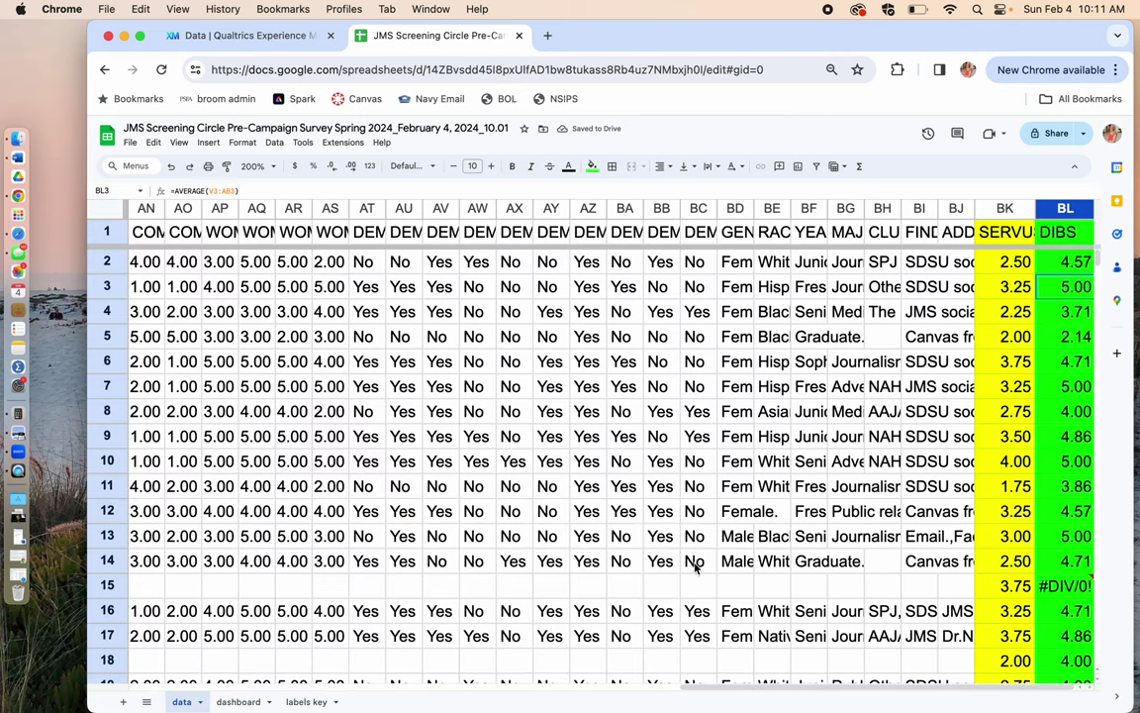
{"action": "left_click", "coordinate": [1066, 235]}
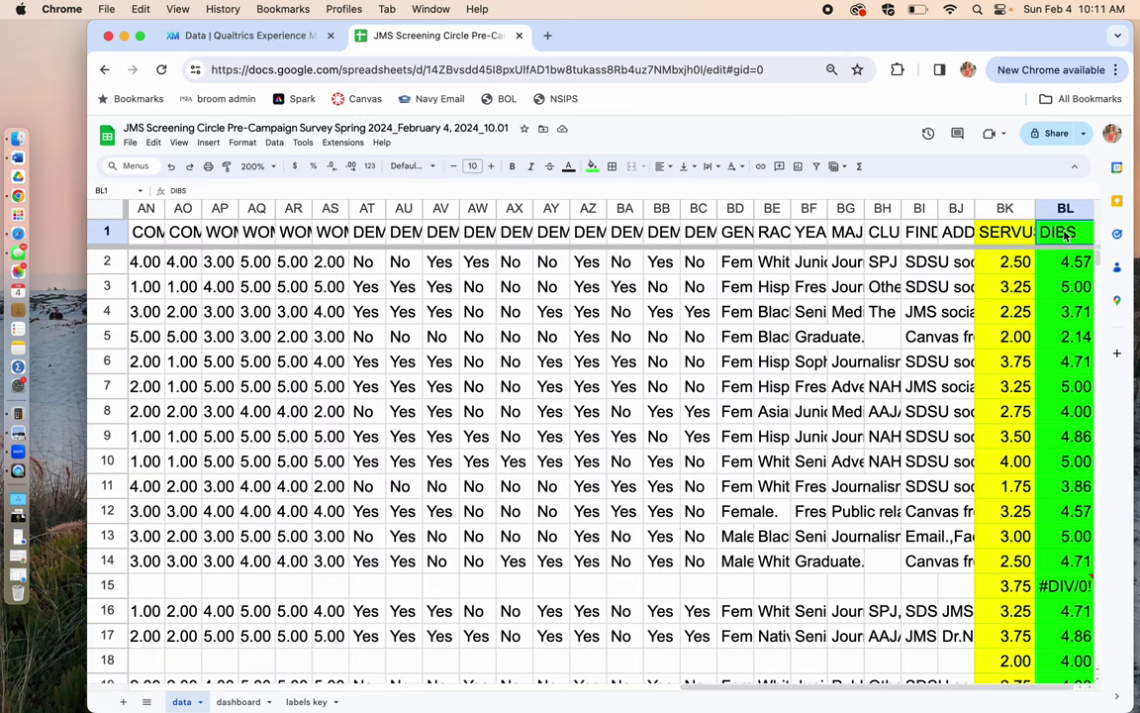
{"action": "left_click", "coordinate": [238, 700]}
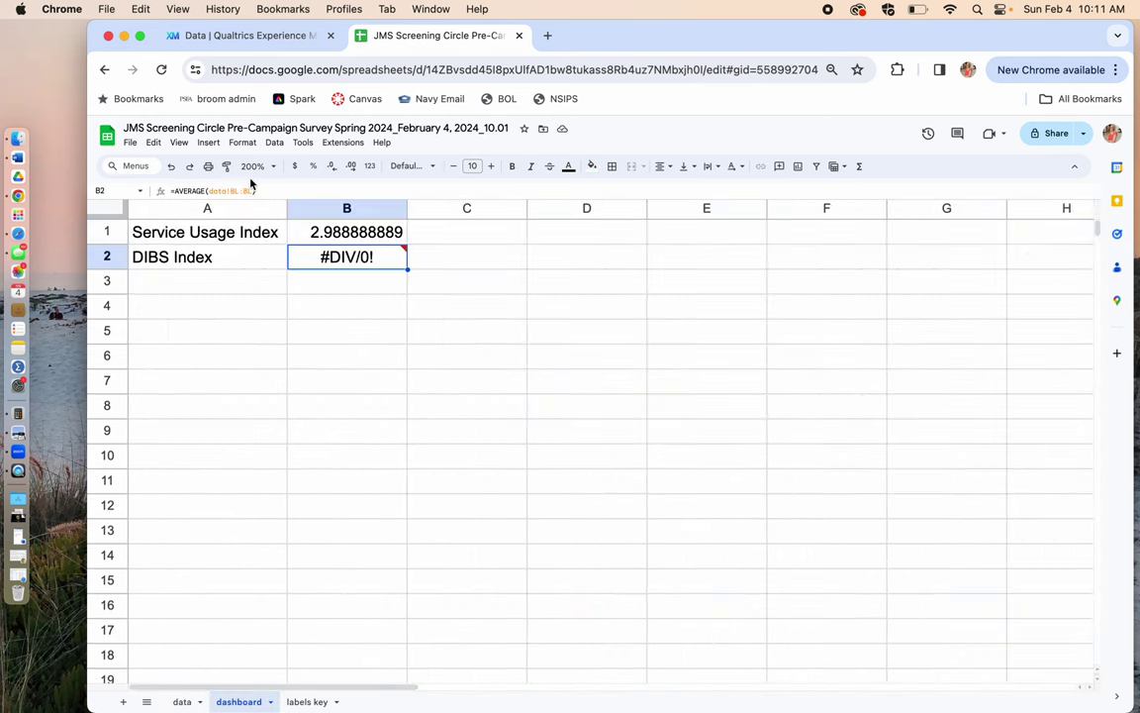
{"action": "left_click", "coordinate": [242, 190]}
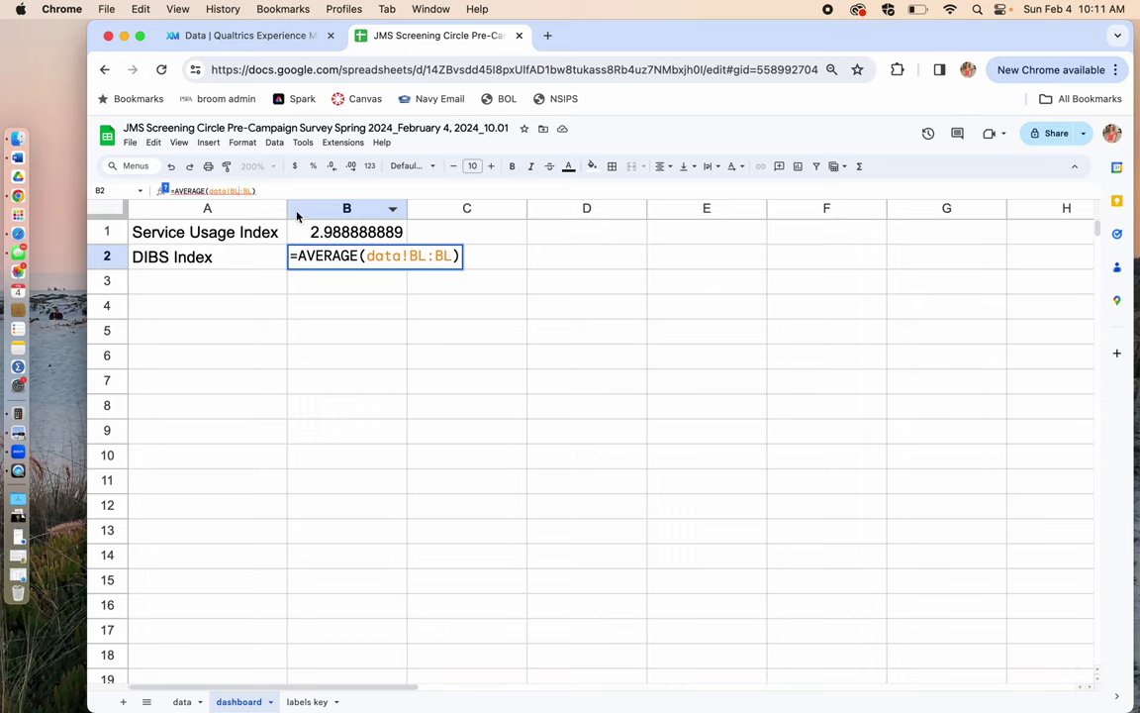
{"action": "type", "text": "2"}
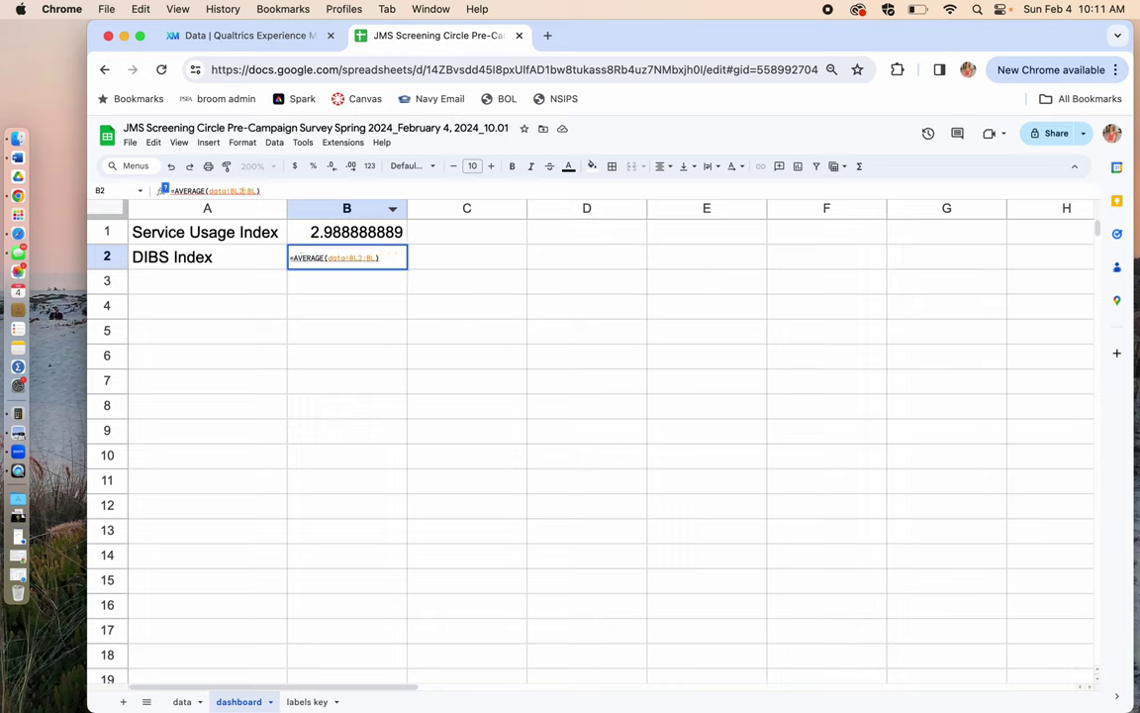
{"action": "key", "text": "BackSpace"}
{"action": "key", "text": "BackSpace"}
{"action": "key", "text": "BackSpace"}
{"action": "type", "text": "L2"}
{"action": "key", "text": "Return"}
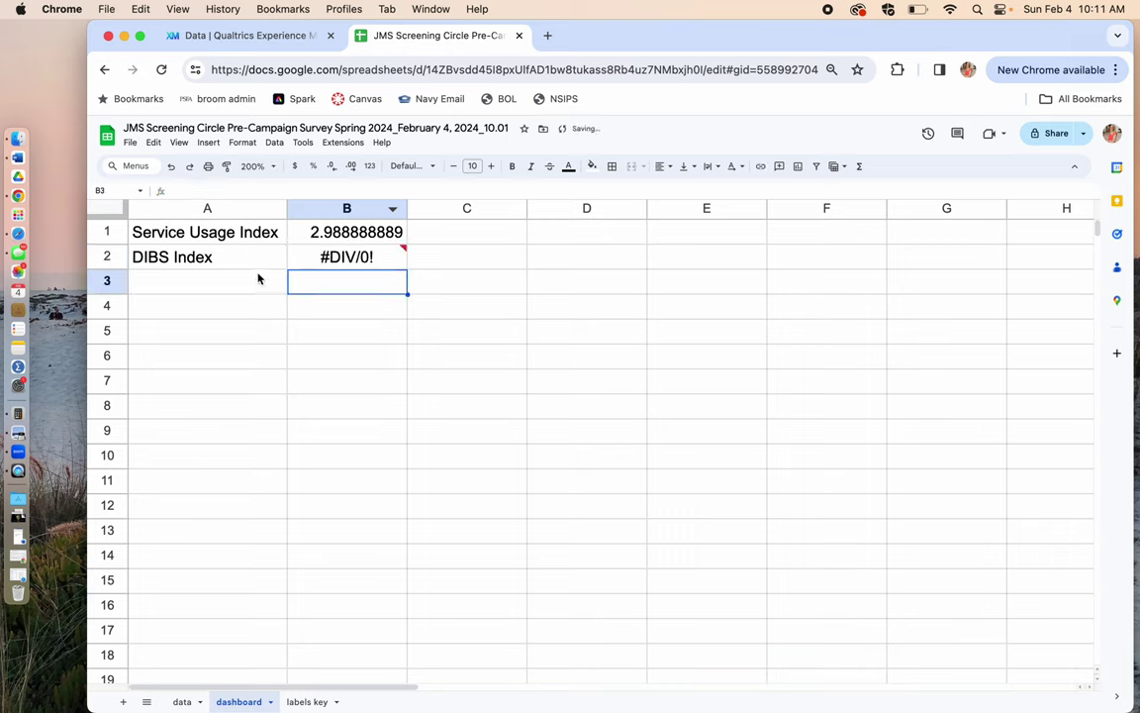
{"action": "left_click", "coordinate": [356, 260]}
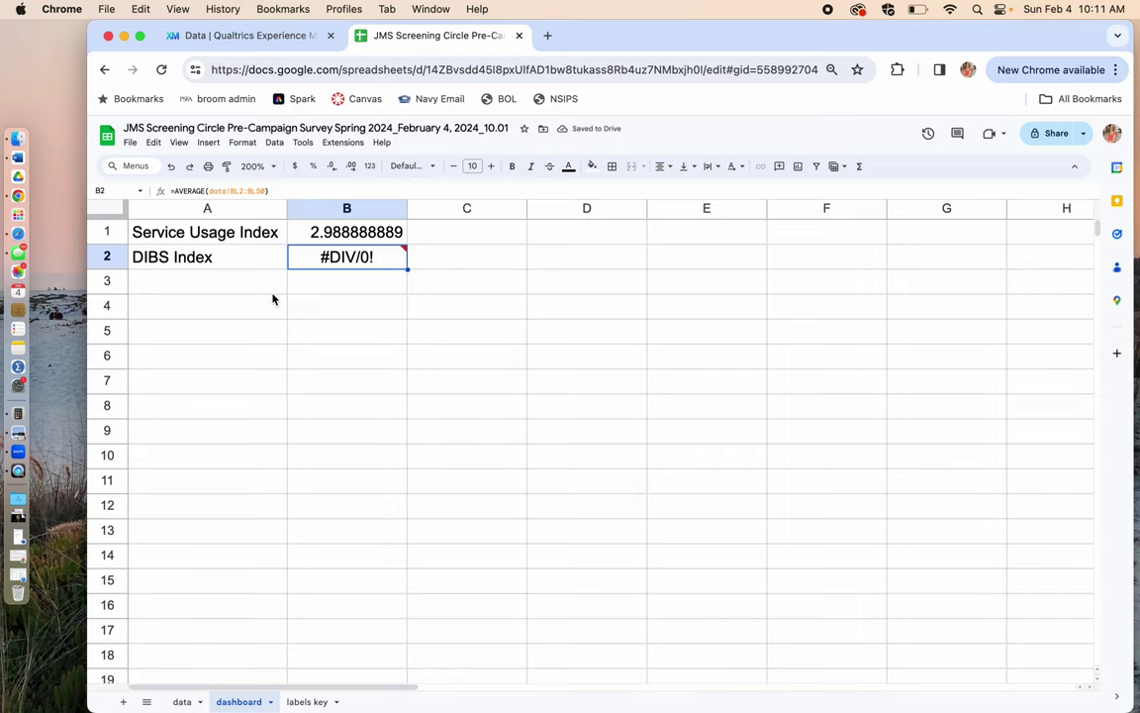
{"action": "left_click", "coordinate": [309, 328]}
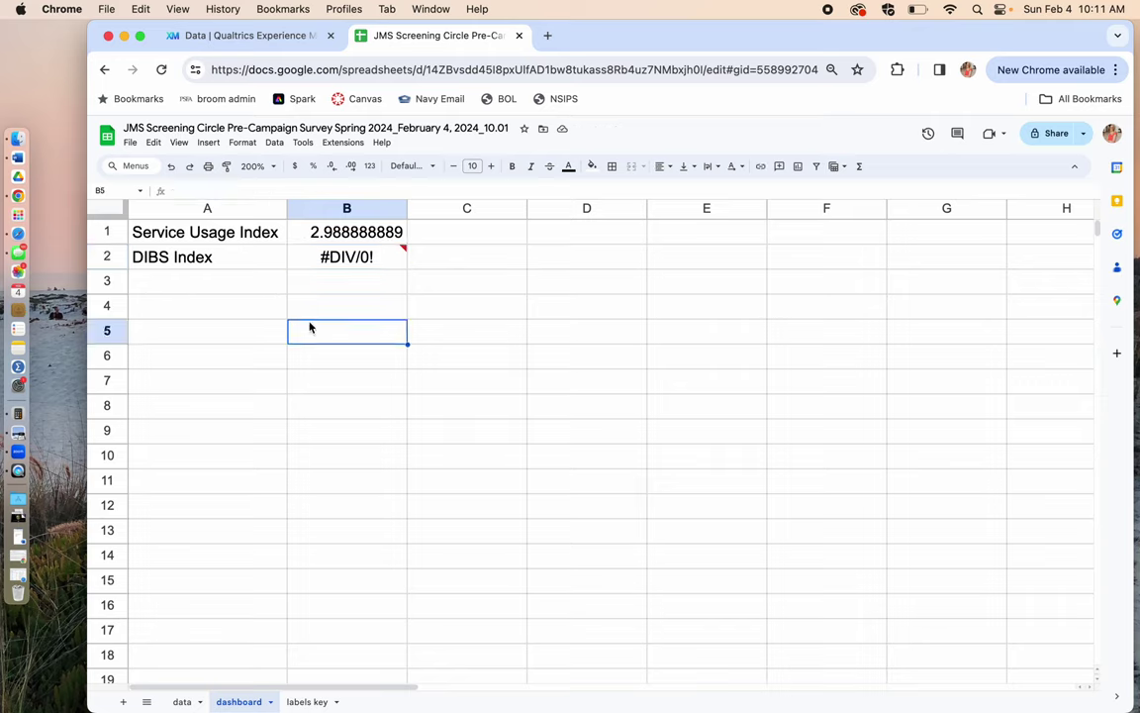
{"action": "left_click", "coordinate": [480, 345]}
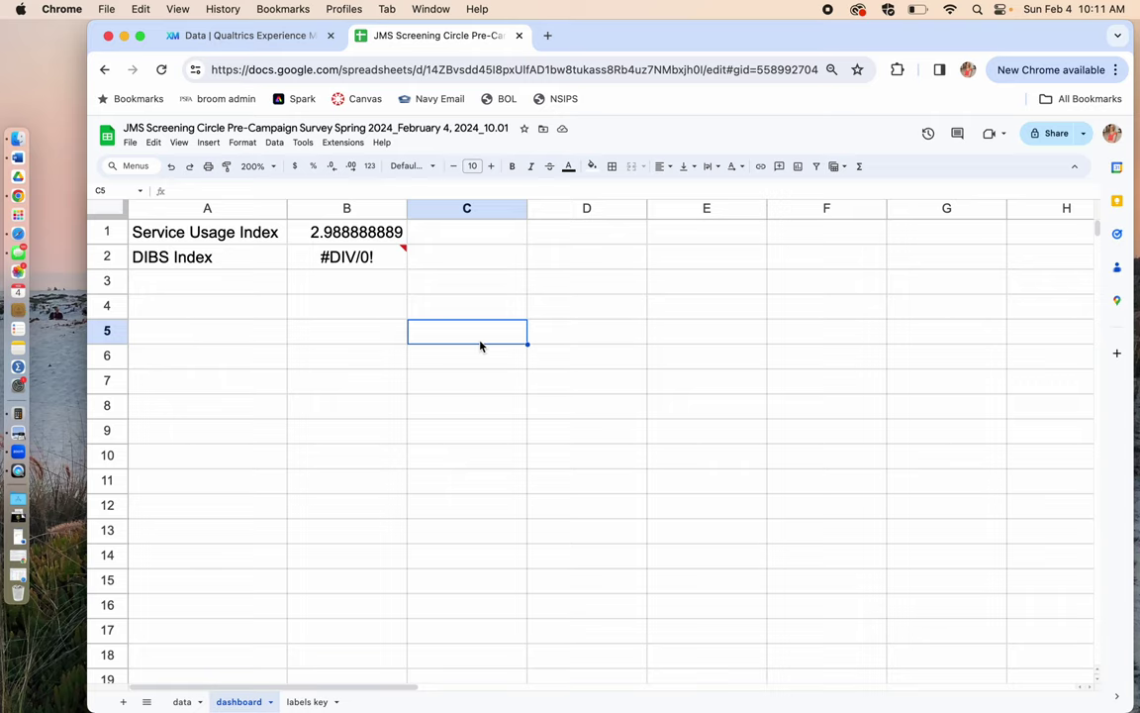
Start a pivot table from the dashboard sheet and set its data range to the entire data sheet, data!1:997
{"action": "left_click", "coordinate": [542, 299]}
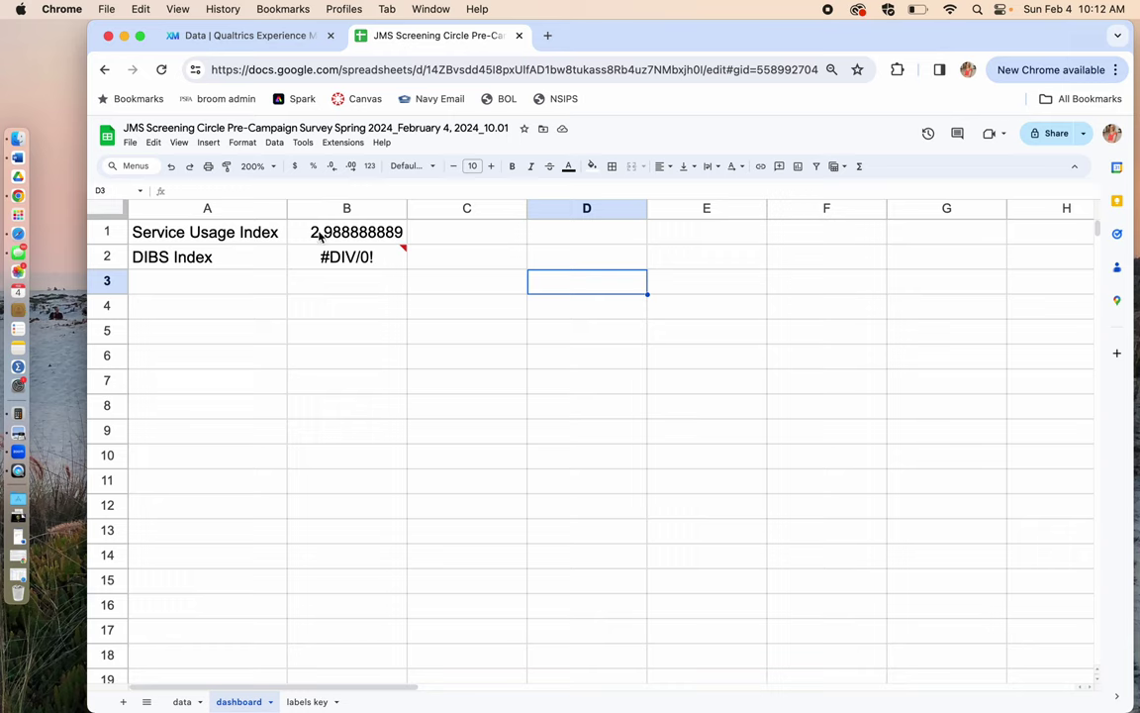
{"action": "left_click", "coordinate": [207, 142]}
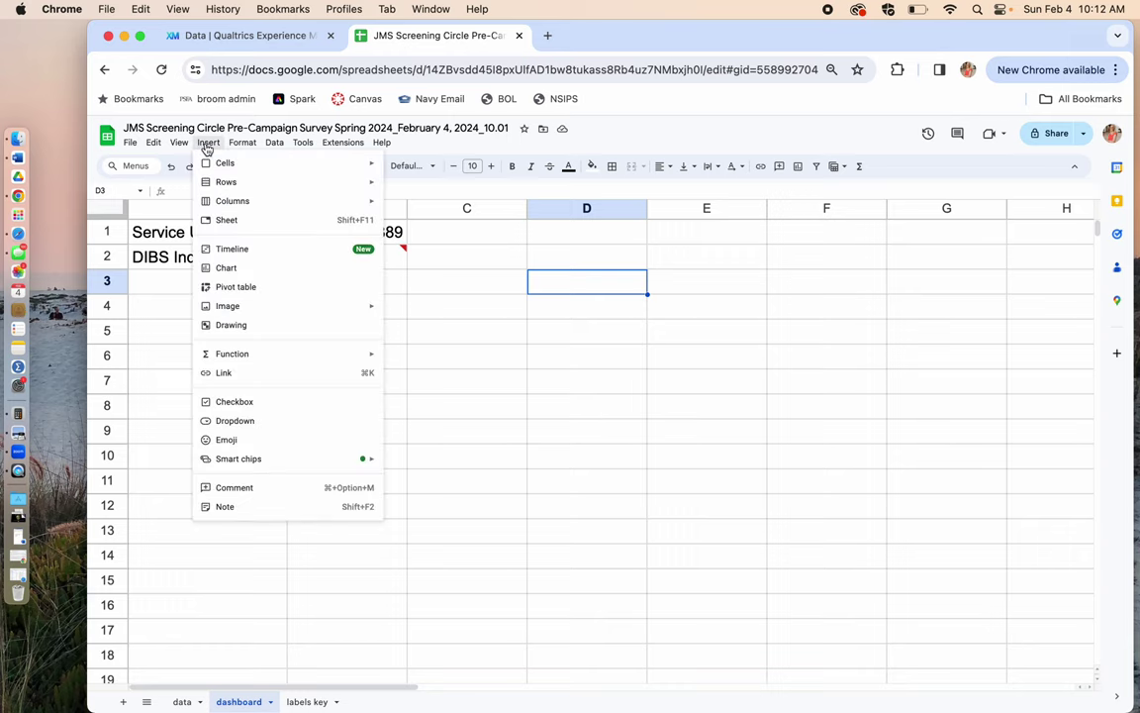
{"action": "left_click", "coordinate": [231, 284]}
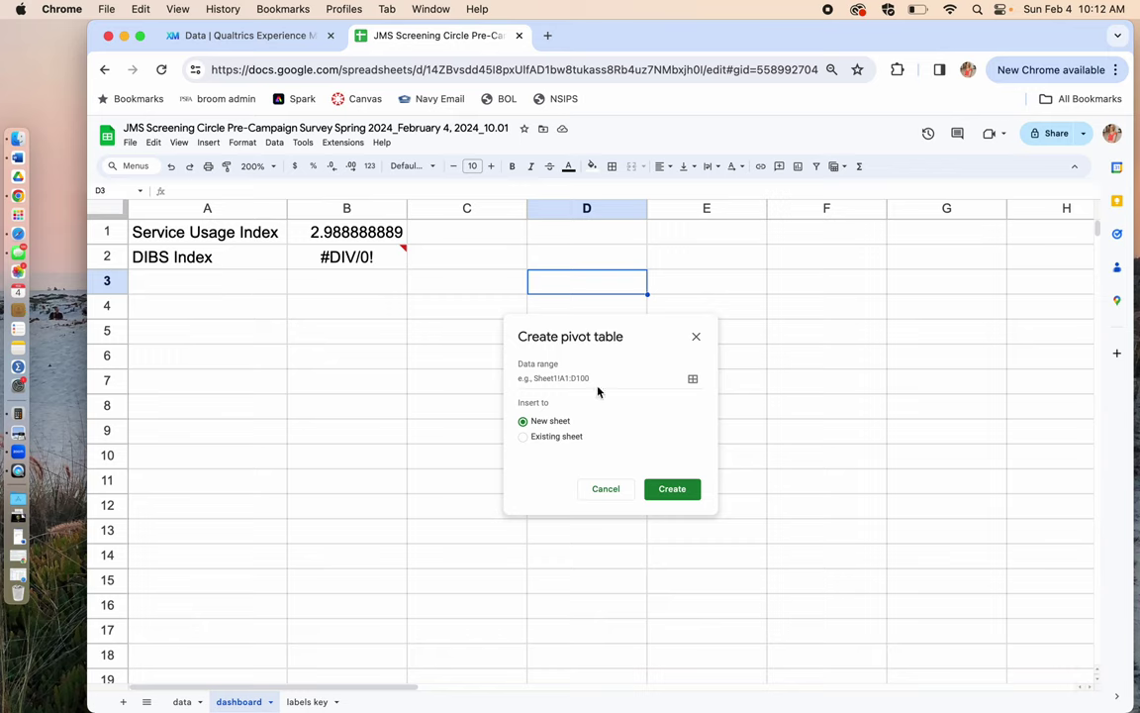
{"action": "left_click", "coordinate": [694, 381]}
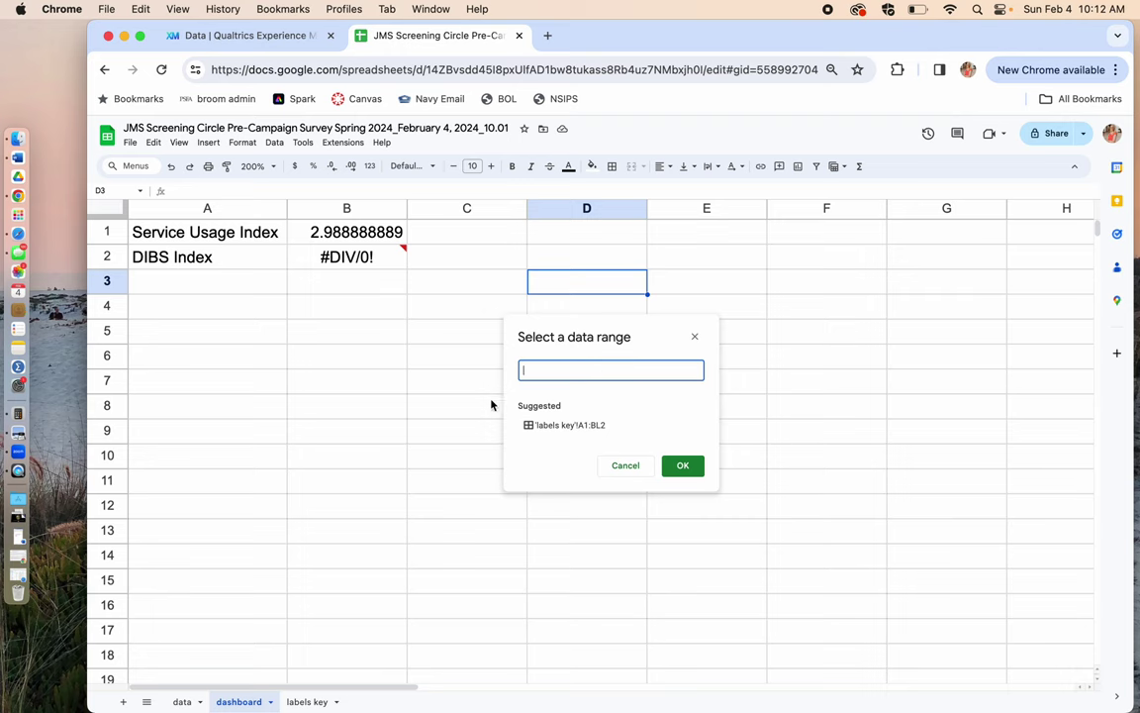
{"action": "left_click", "coordinate": [181, 702]}
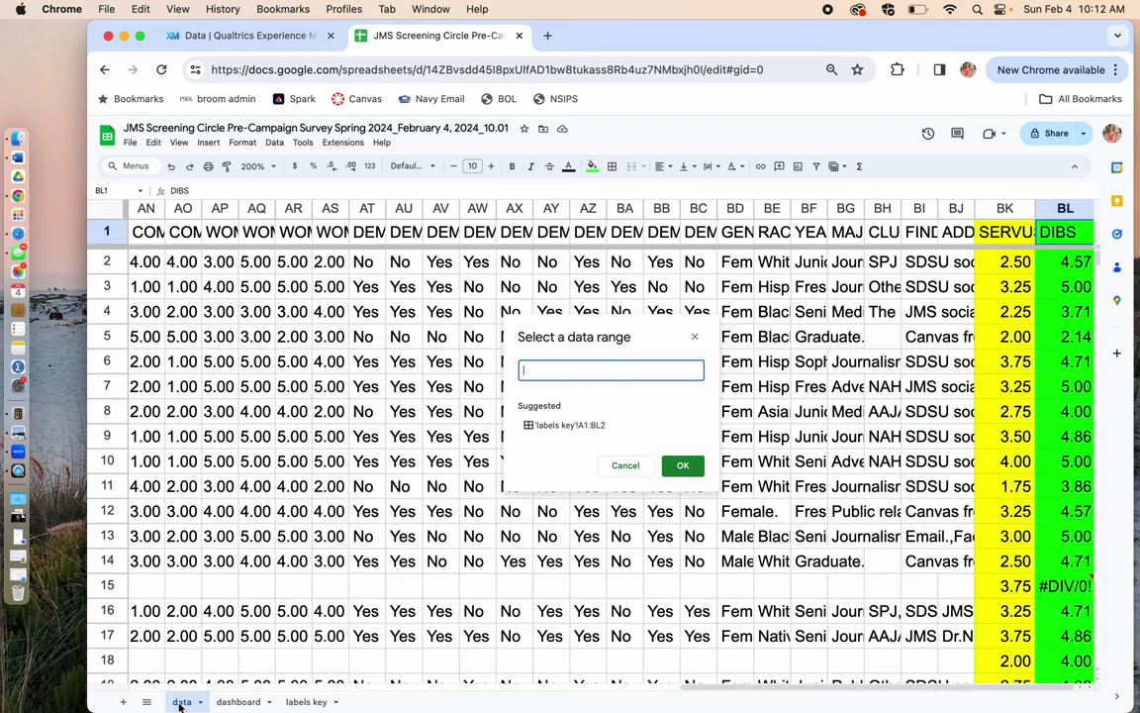
{"action": "left_click", "coordinate": [109, 214]}
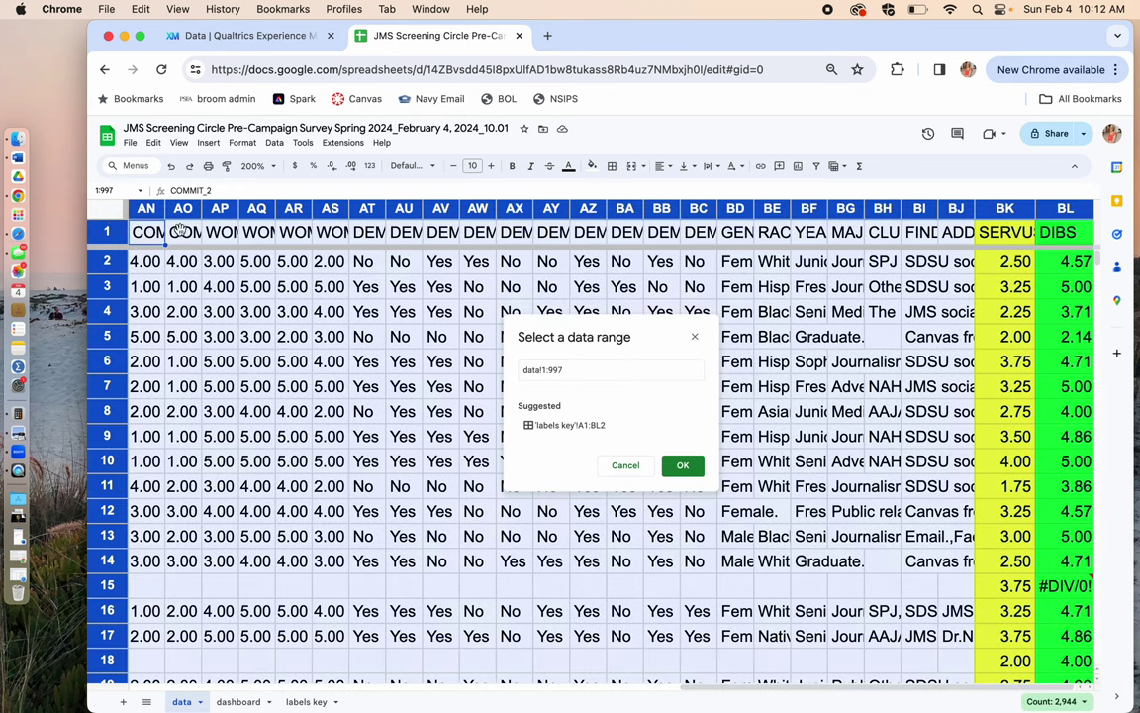
{"action": "left_click", "coordinate": [683, 465]}
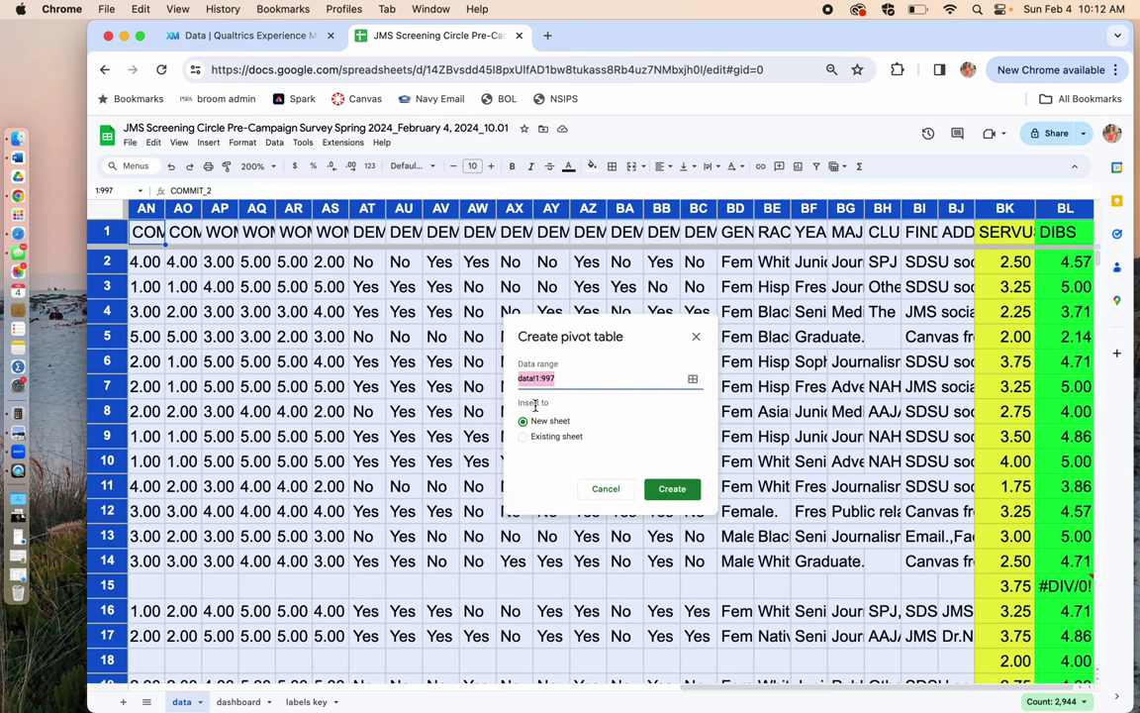
Set the pivot table's location to existing sheet cell dashboard!D3 and create it
{"action": "left_click", "coordinate": [525, 438]}
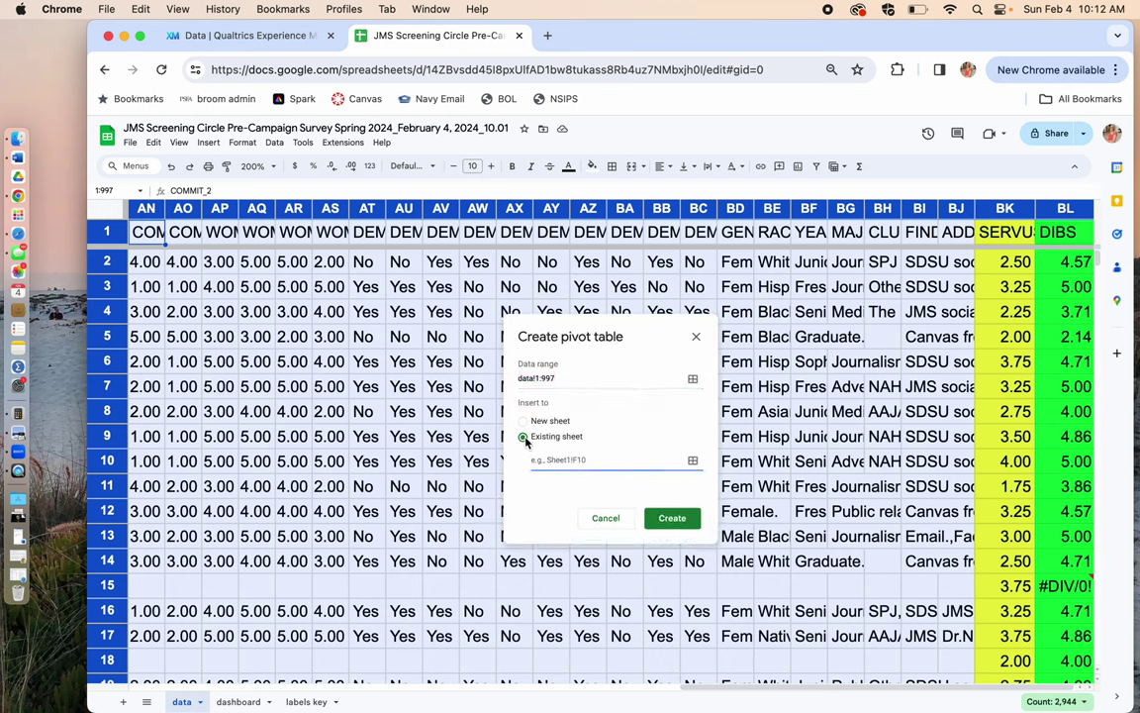
{"action": "left_click", "coordinate": [693, 460]}
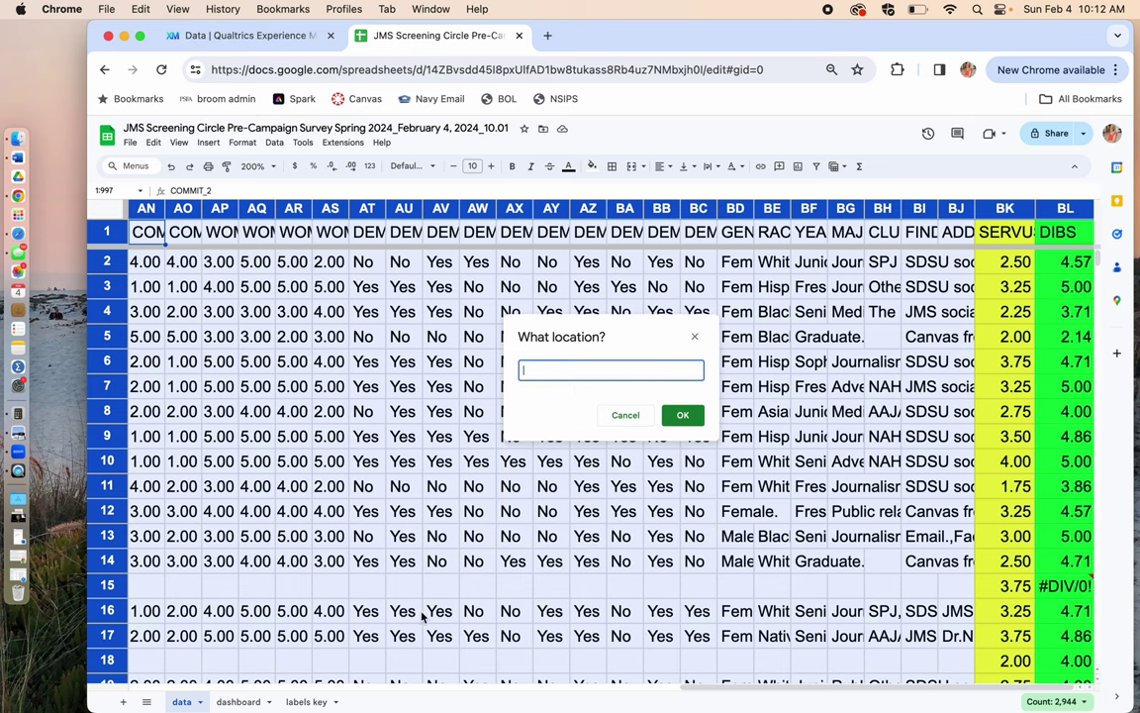
{"action": "left_click", "coordinate": [238, 702]}
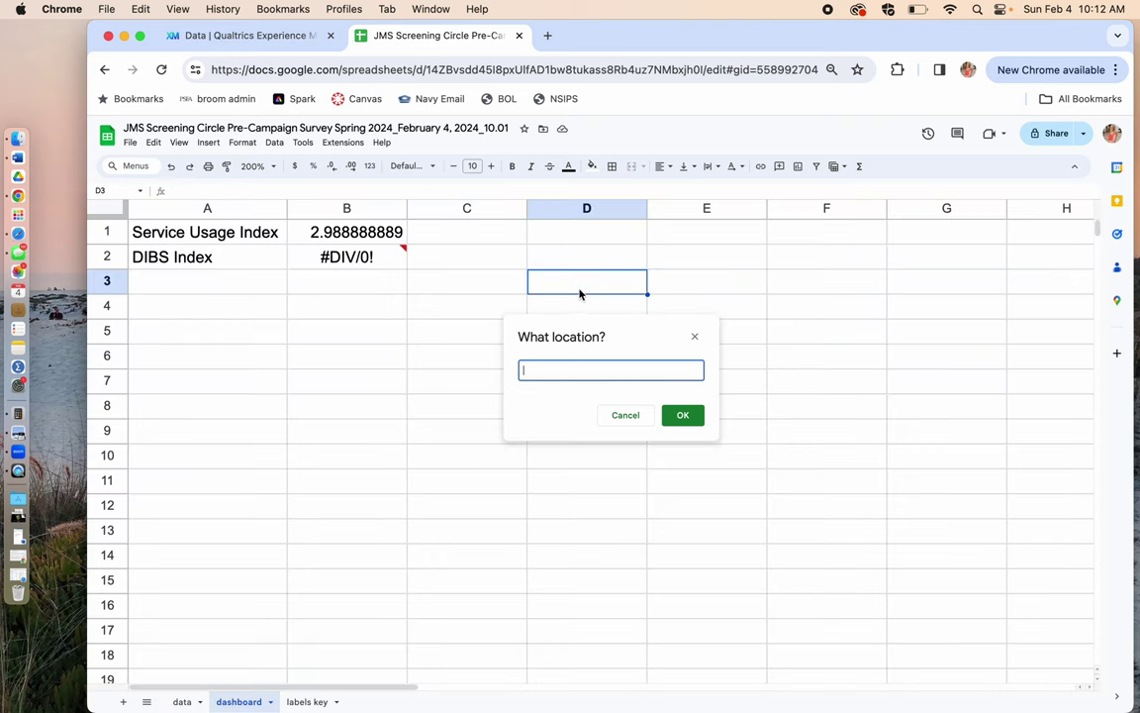
{"action": "left_click", "coordinate": [579, 288]}
{"action": "left_click", "coordinate": [681, 415]}
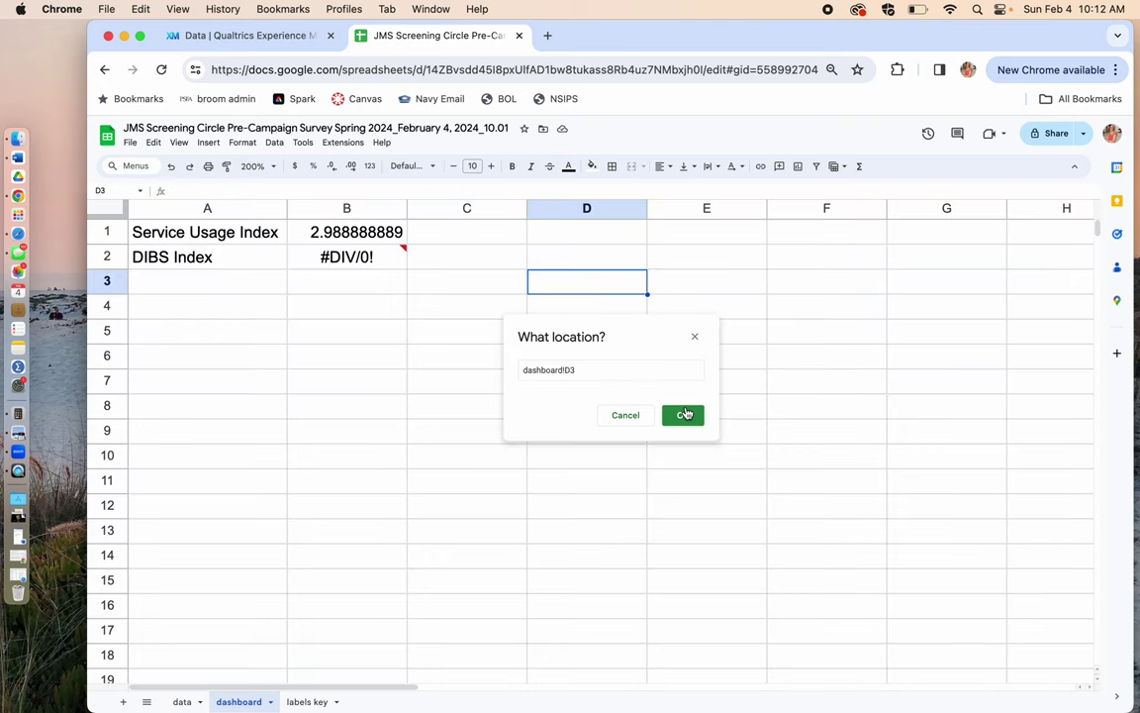
{"action": "left_click", "coordinate": [674, 503]}
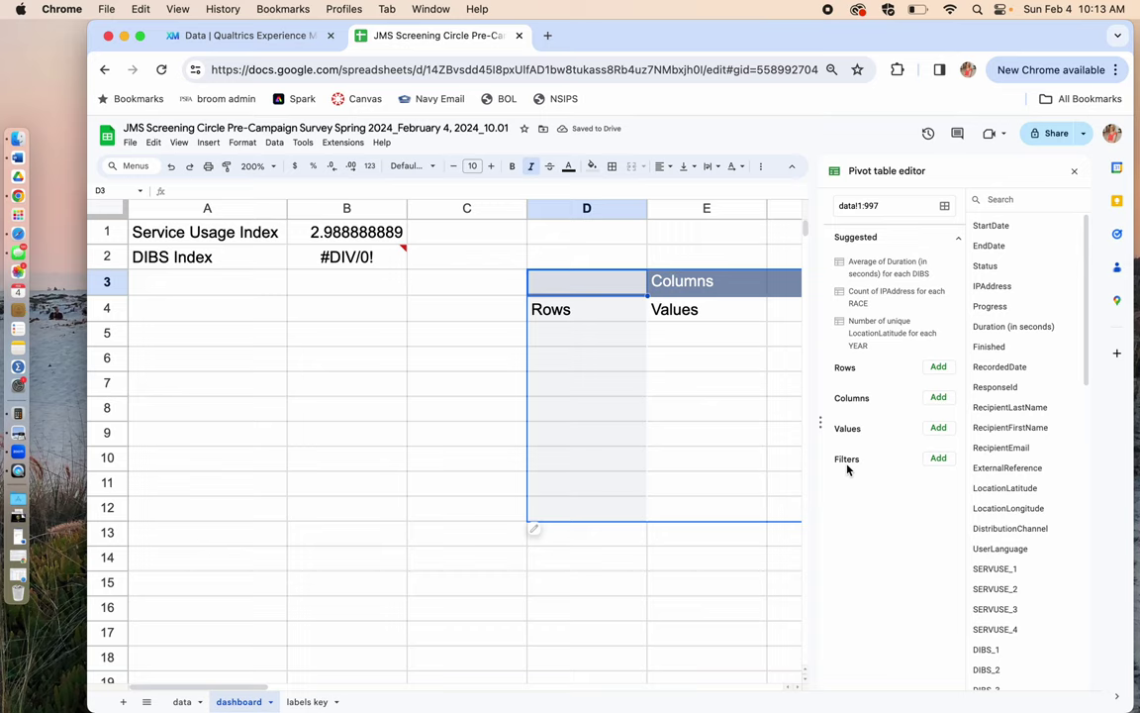
Add the MAJOR field as the pivot table's rows
{"action": "left_click", "coordinate": [938, 367]}
{"action": "scroll", "coordinate": [982, 566], "scroll_direction": "down", "scroll_amount": 10}
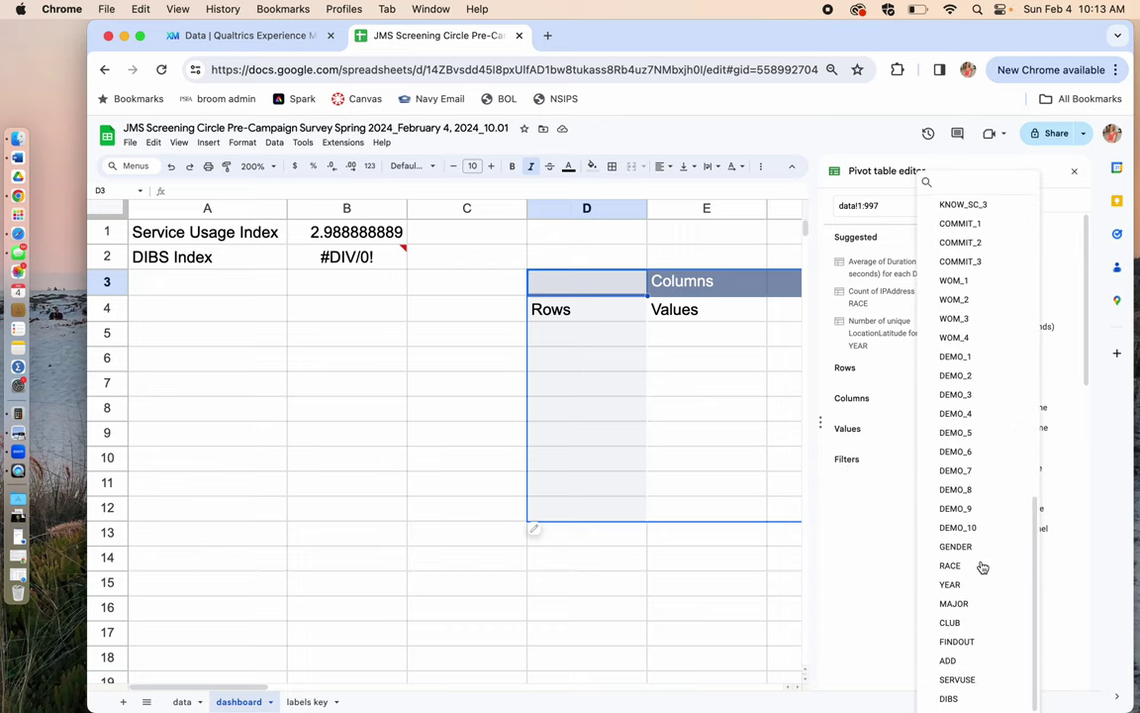
{"action": "left_click", "coordinate": [977, 603]}
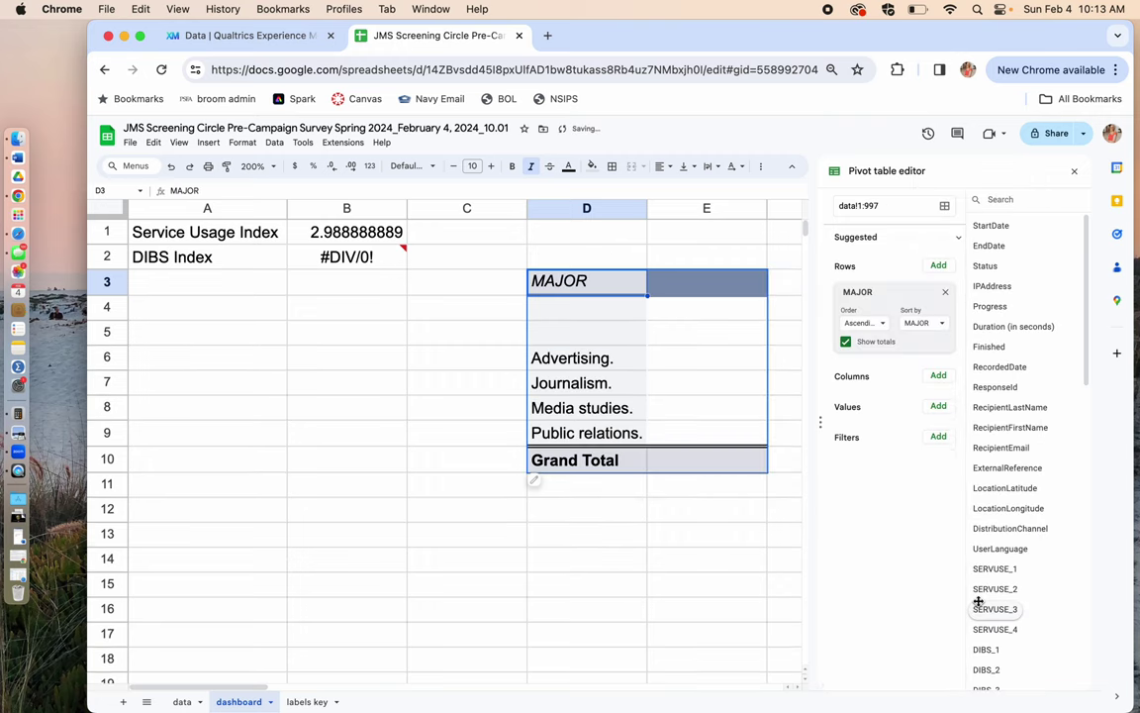
{"action": "left_click_drag", "start_coordinate": [978, 601], "coordinate": [848, 551]}
Add SERVUSE as the pivot table's value and summarize it by AVERAGE
{"action": "left_click", "coordinate": [937, 406]}
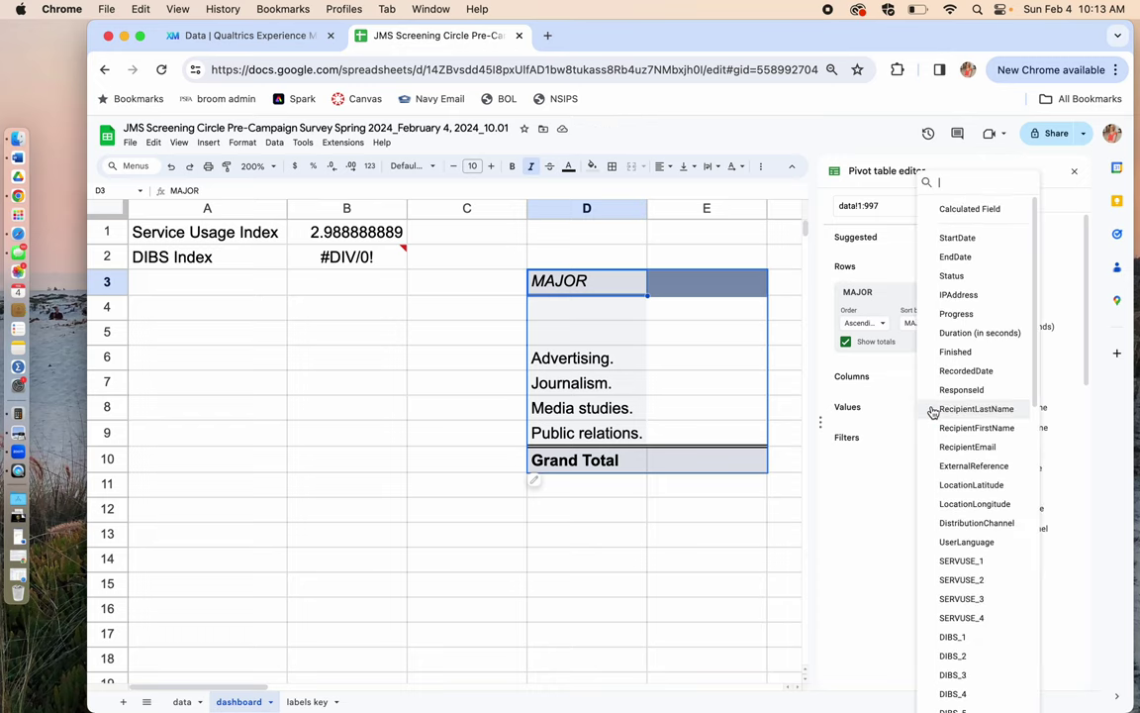
{"action": "scroll", "coordinate": [965, 495], "scroll_direction": "down", "scroll_amount": 10}
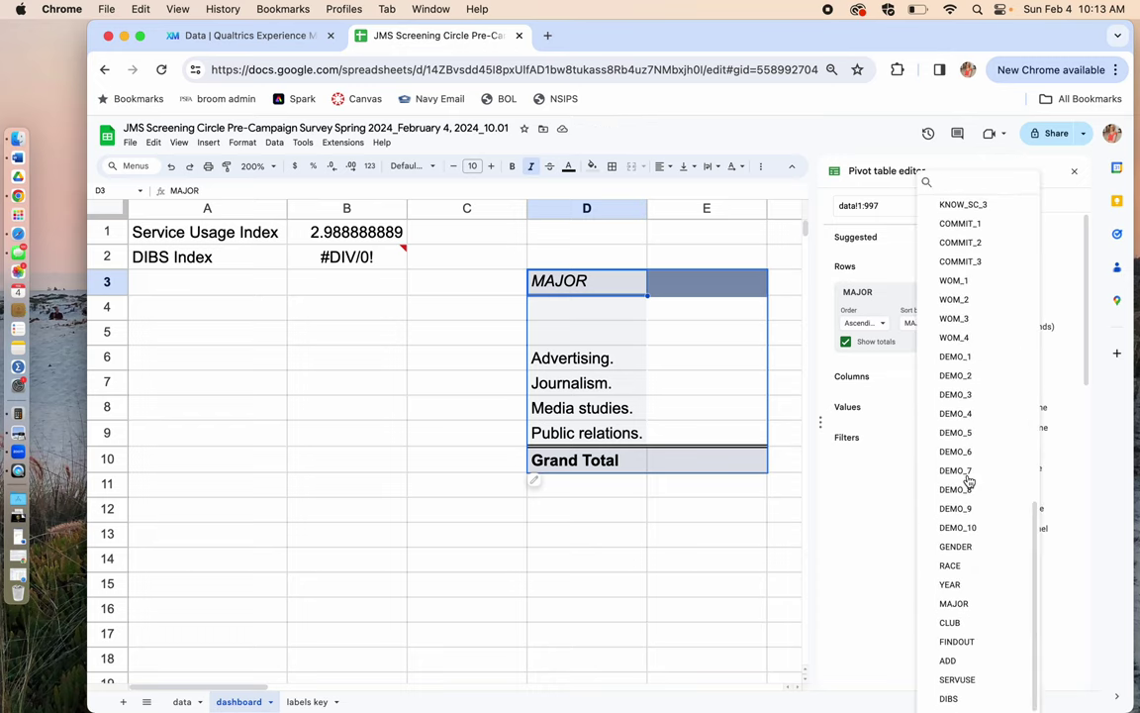
{"action": "left_click", "coordinate": [967, 679]}
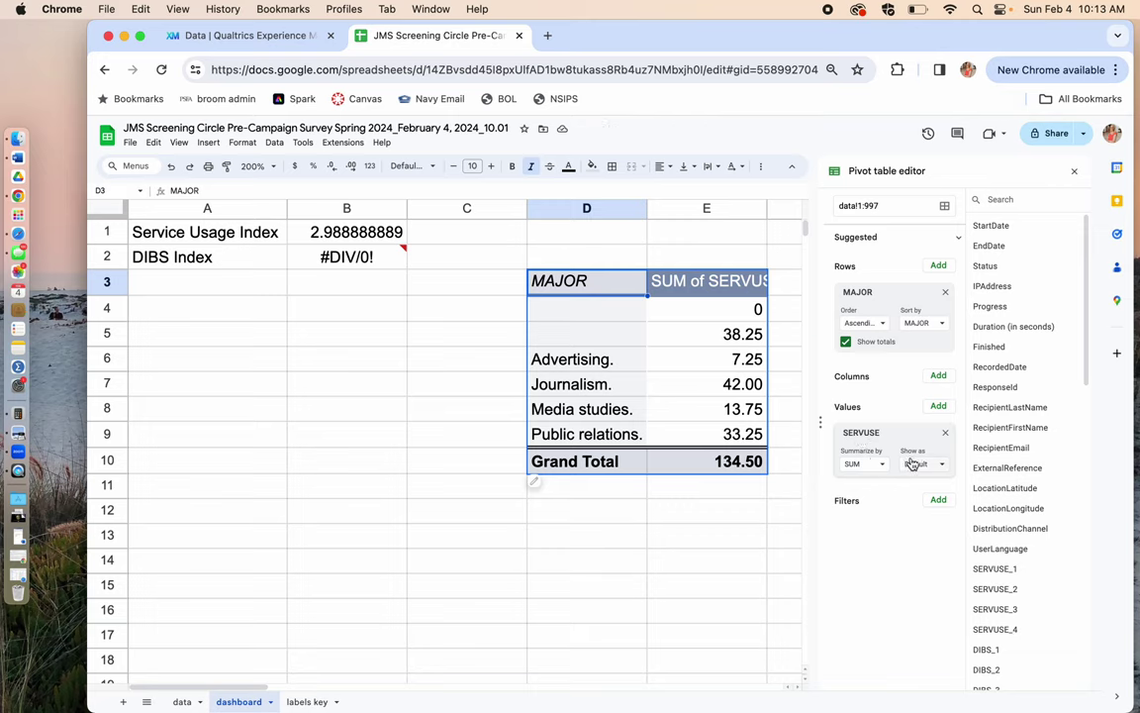
{"action": "left_click", "coordinate": [882, 464]}
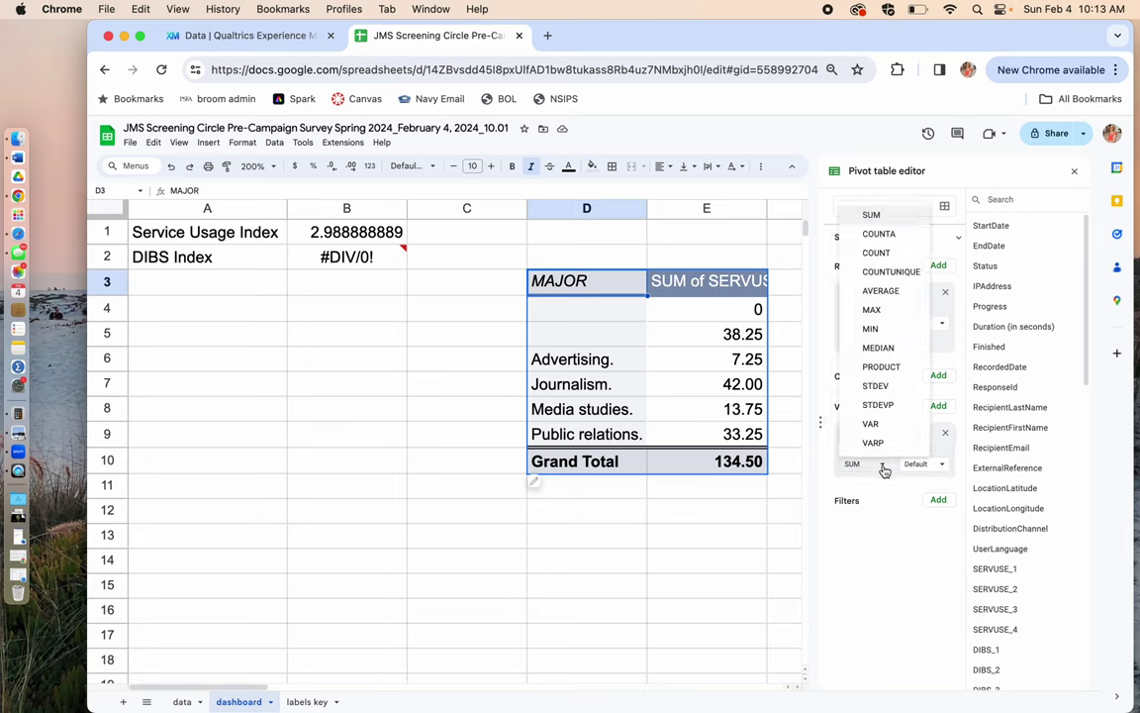
{"action": "left_click", "coordinate": [901, 293]}
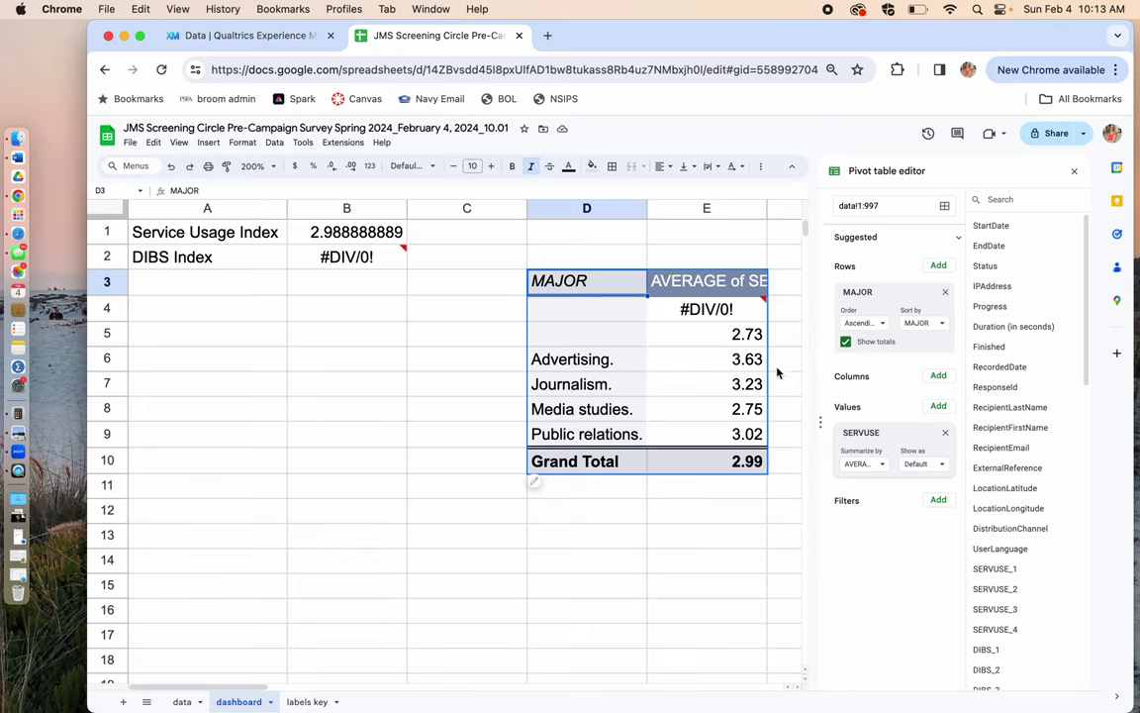
Add a MAJOR filter to the pivot table that excludes blanks and keeps only the four named majors
{"action": "mouse_move", "coordinate": [719, 310]}
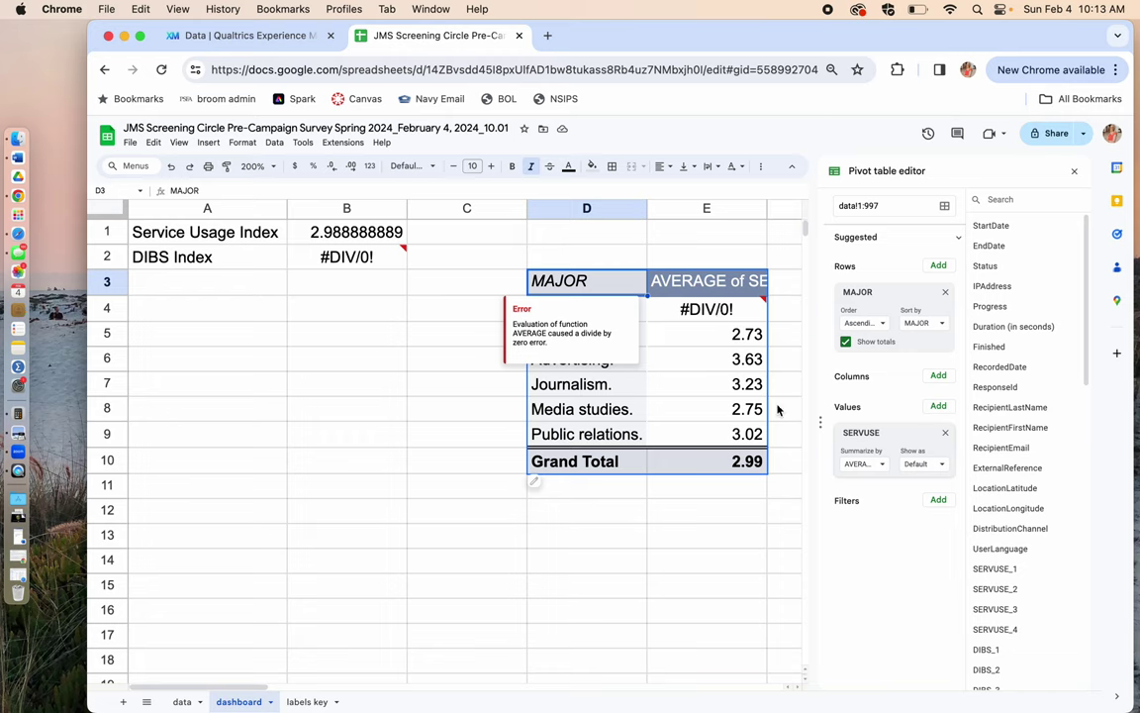
{"action": "left_click", "coordinate": [938, 500]}
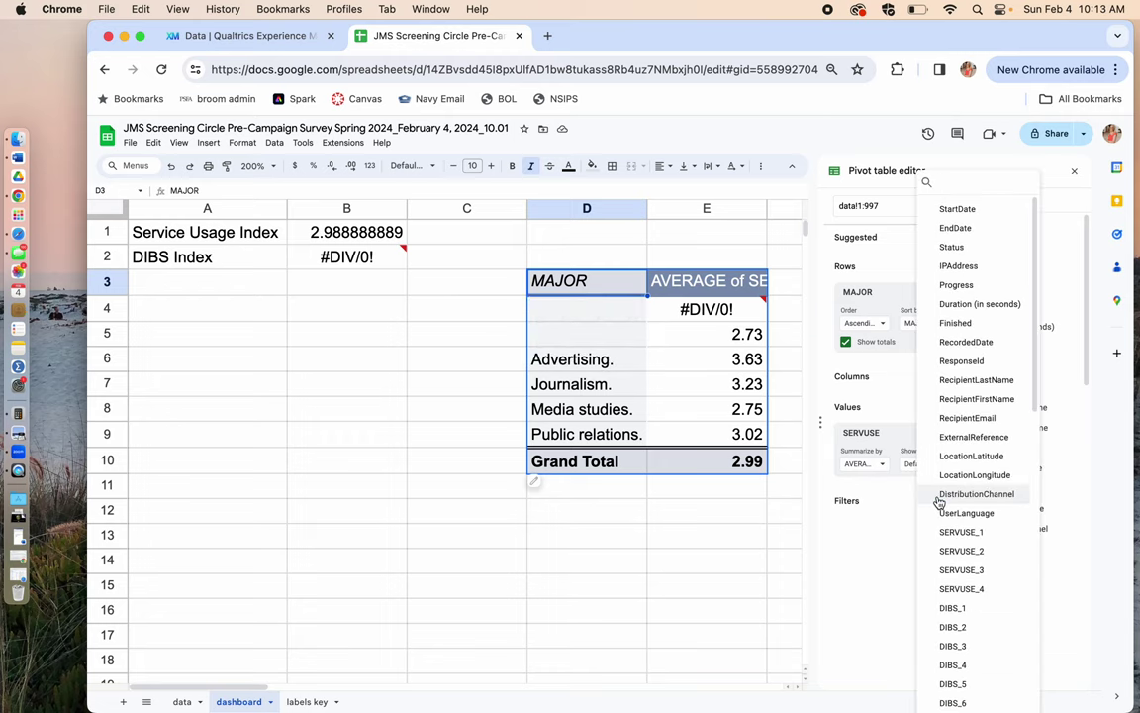
{"action": "scroll", "coordinate": [951, 525], "scroll_direction": "down", "scroll_amount": 10}
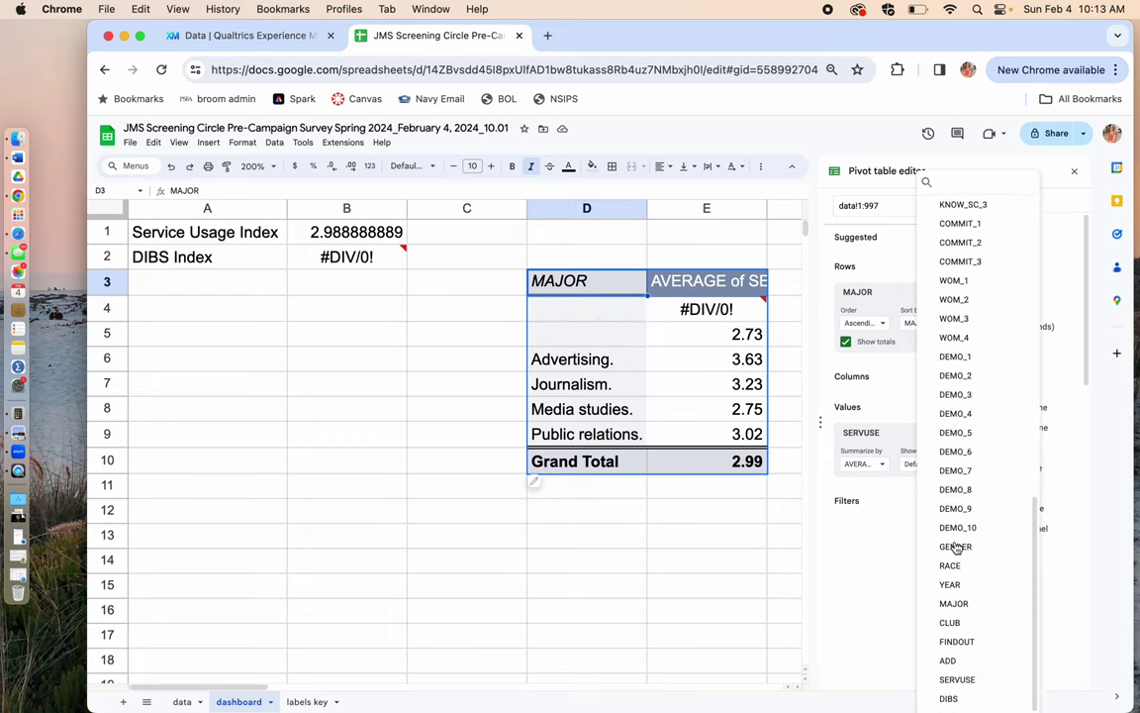
{"action": "left_click", "coordinate": [979, 604]}
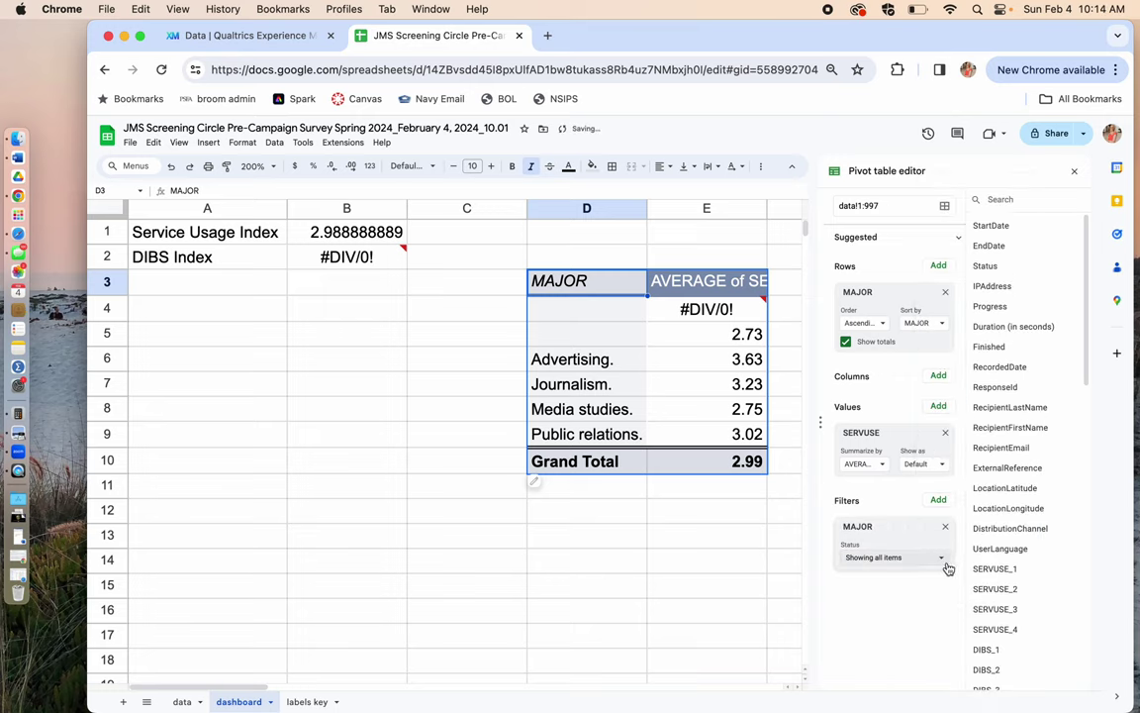
{"action": "left_click", "coordinate": [945, 563]}
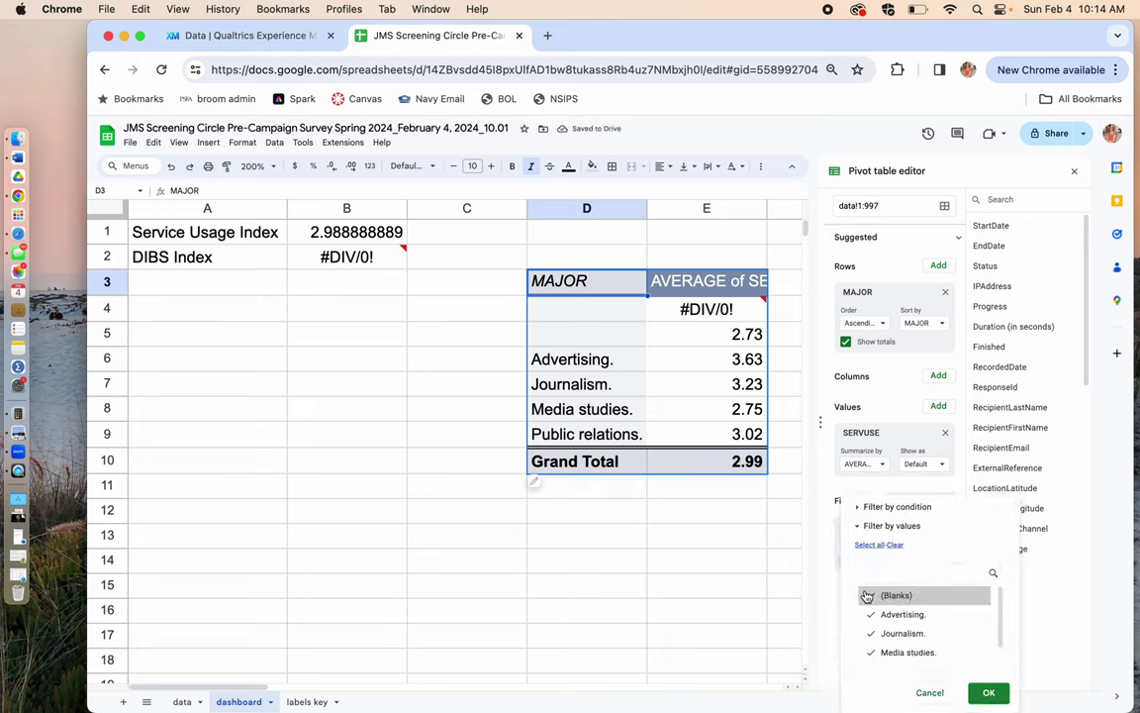
{"action": "left_click", "coordinate": [868, 595]}
{"action": "scroll", "coordinate": [894, 612], "scroll_direction": "down", "scroll_amount": 2}
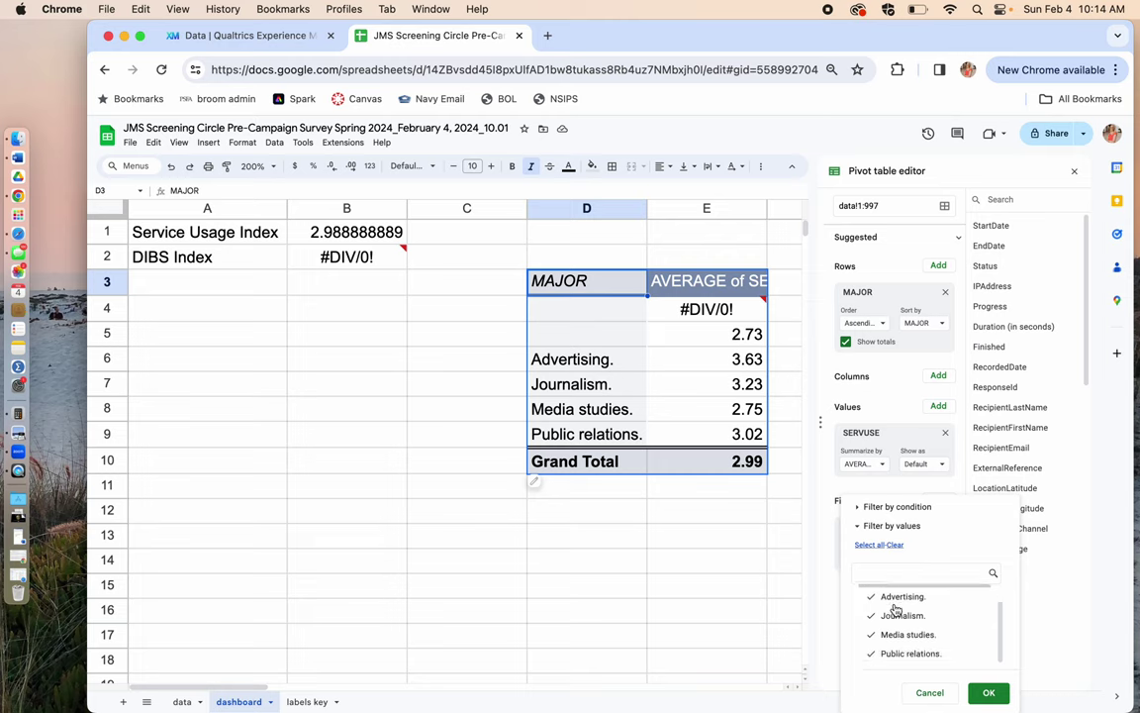
{"action": "left_click", "coordinate": [990, 693]}
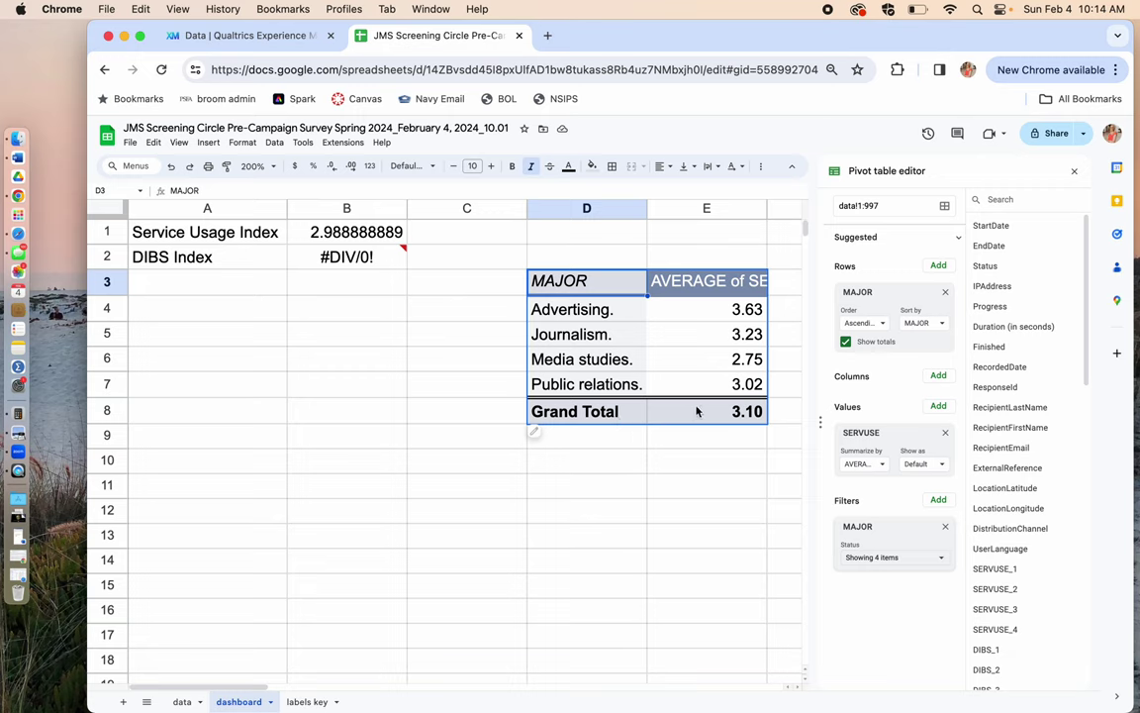
Compare the pivot table's grand total in E8 with the Service Usage Index average in B1
{"action": "left_click", "coordinate": [740, 416]}
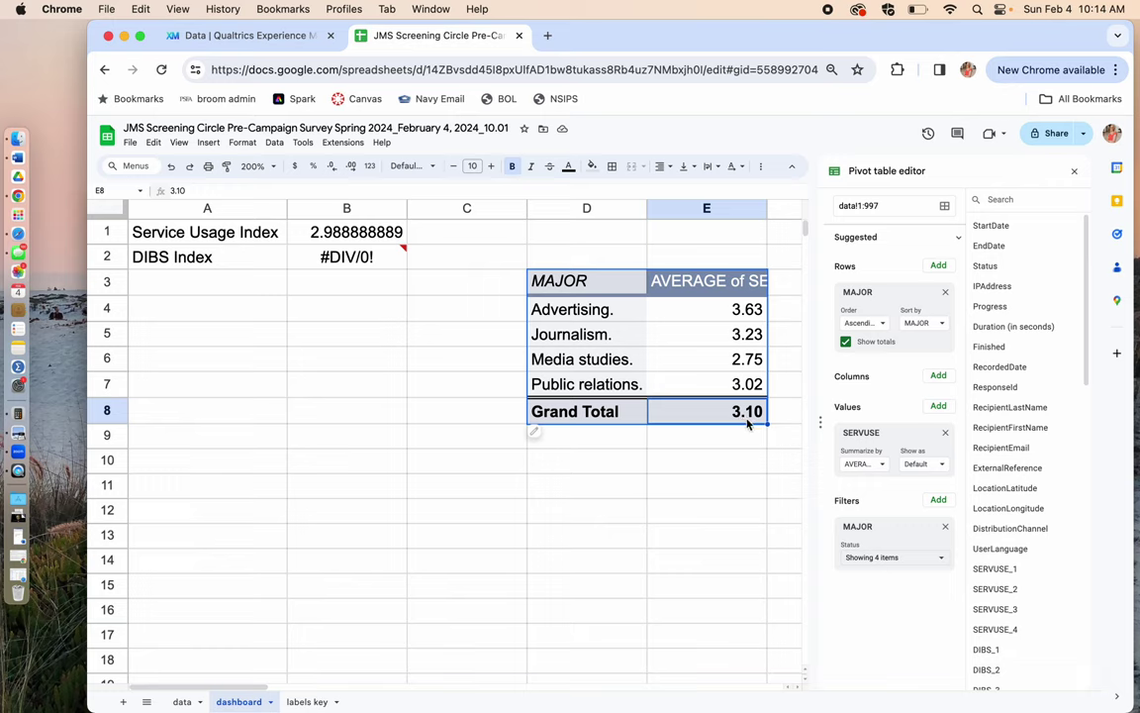
{"action": "left_click", "coordinate": [297, 228]}
{"action": "mouse_move", "coordinate": [334, 260]}
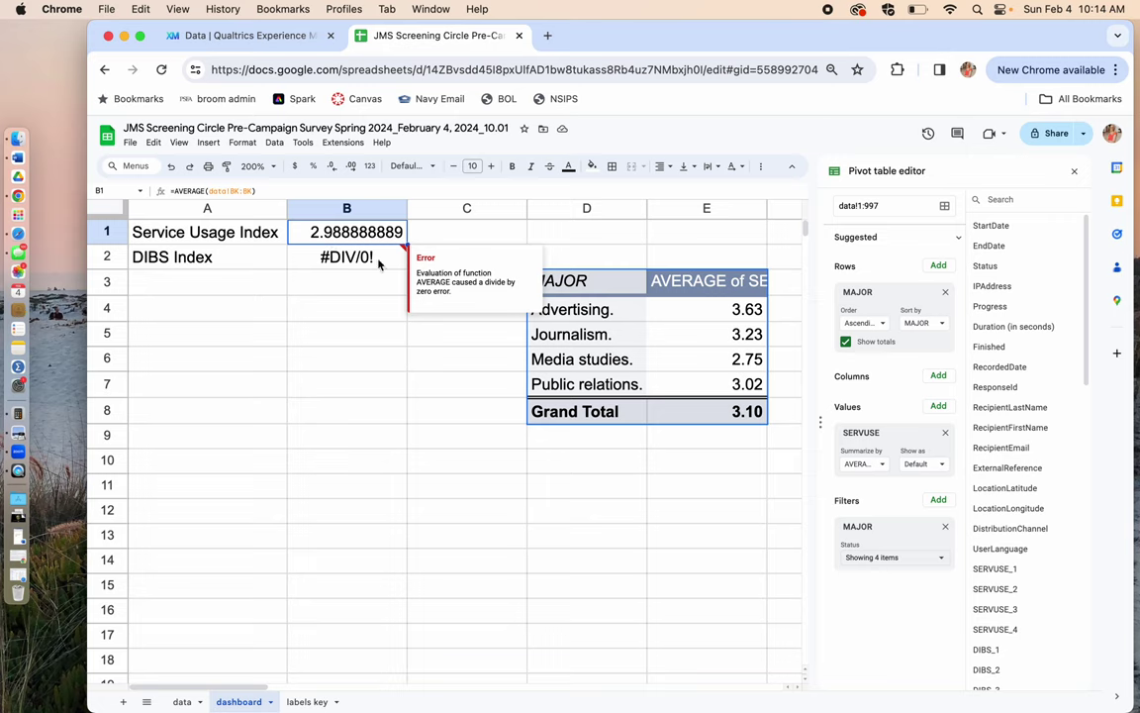
{"action": "left_click", "coordinate": [635, 256]}
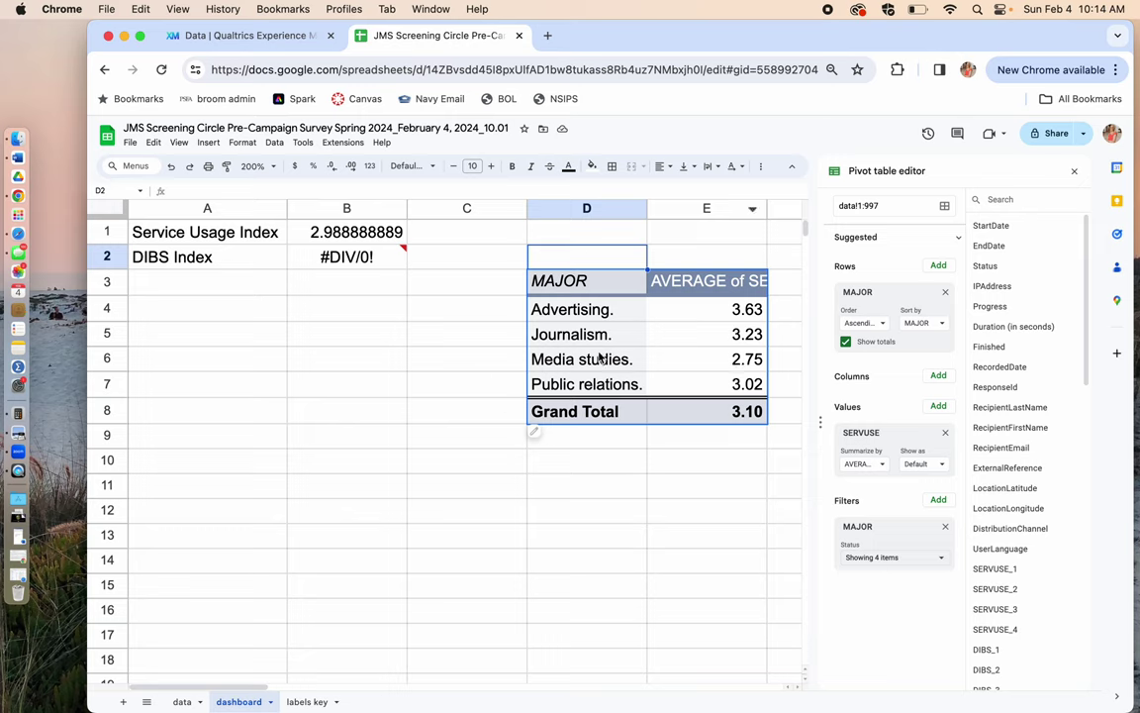
{"action": "left_click", "coordinate": [721, 420]}
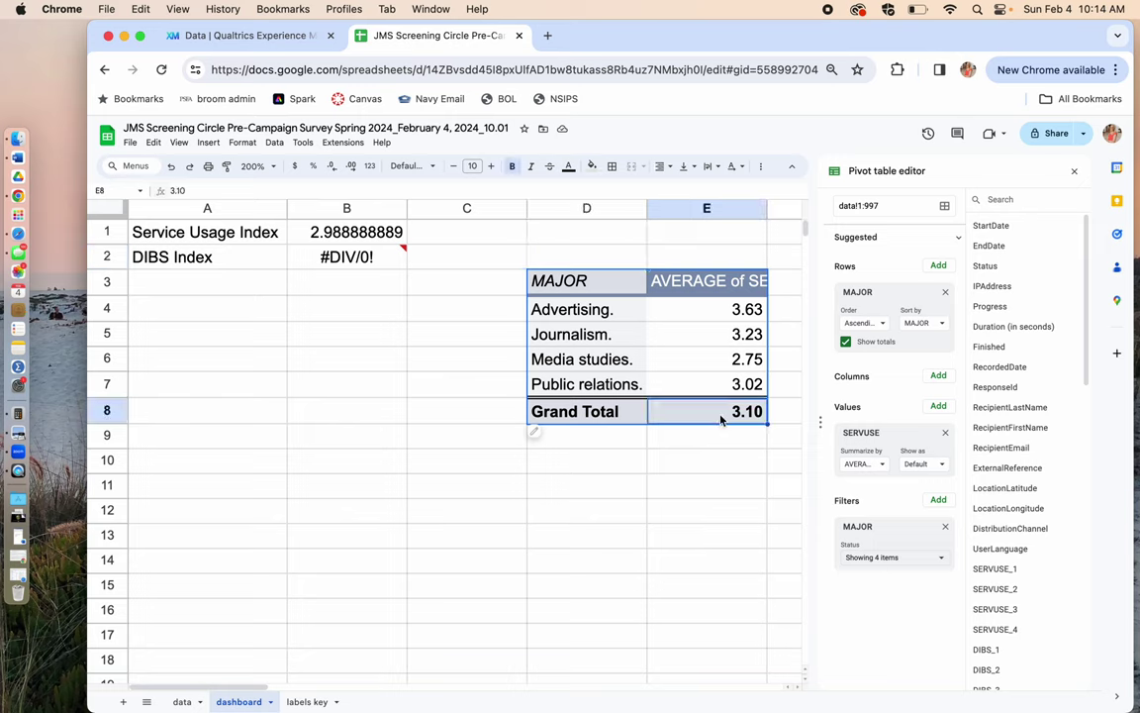